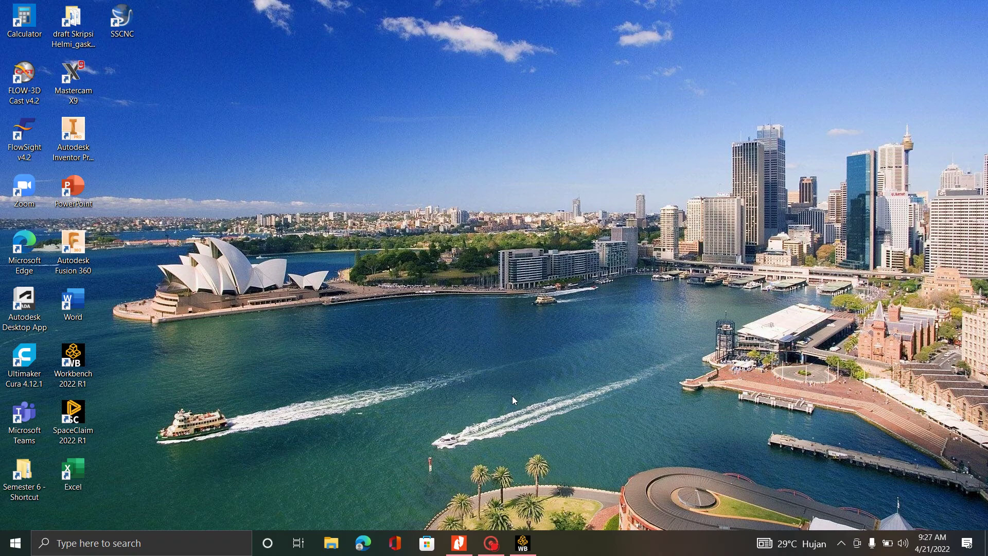
- Switch to Ansys Workbench and add a Static Structural analysis system to the empty project schematic
{"action": "left_click", "coordinate": [524, 543]}
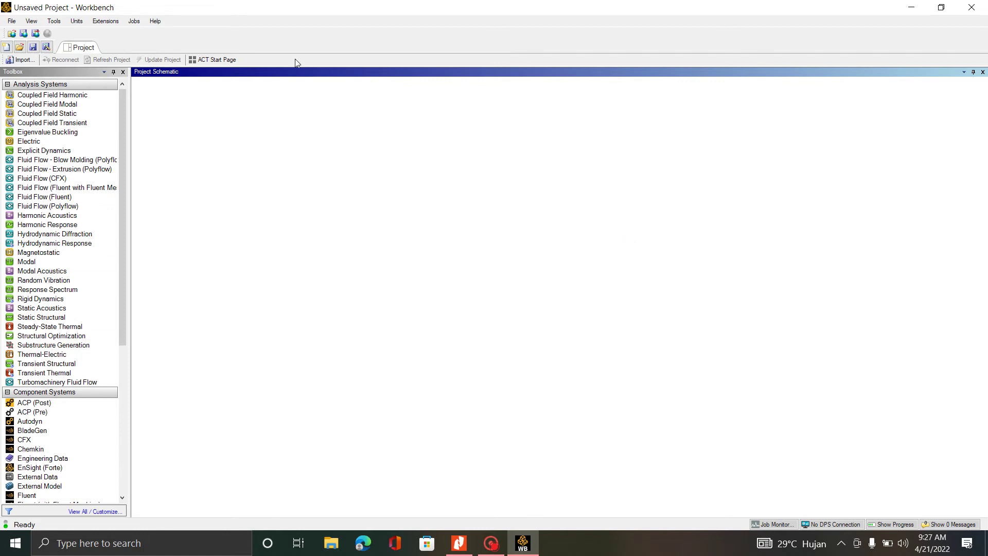
{"action": "left_click", "coordinate": [910, 7]}
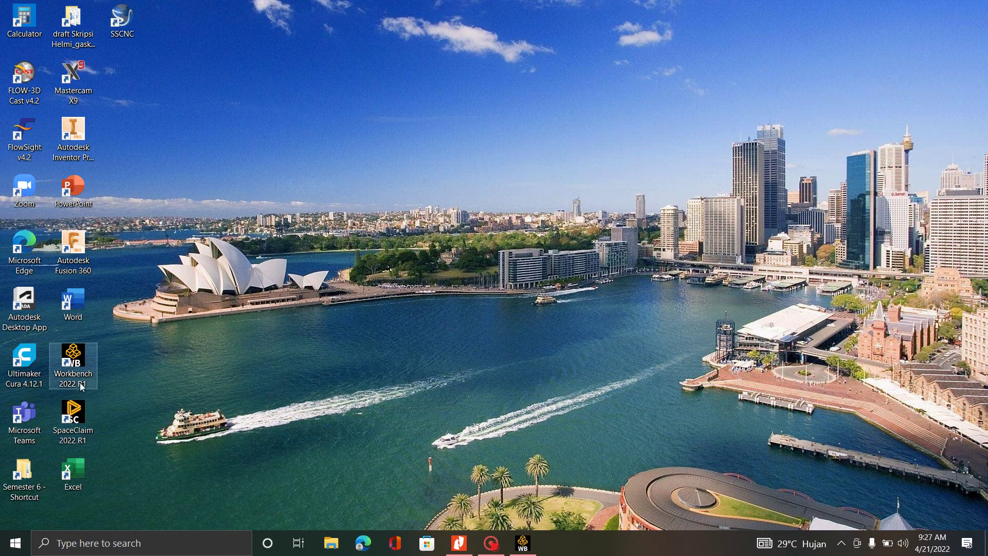
{"action": "left_click", "coordinate": [532, 547]}
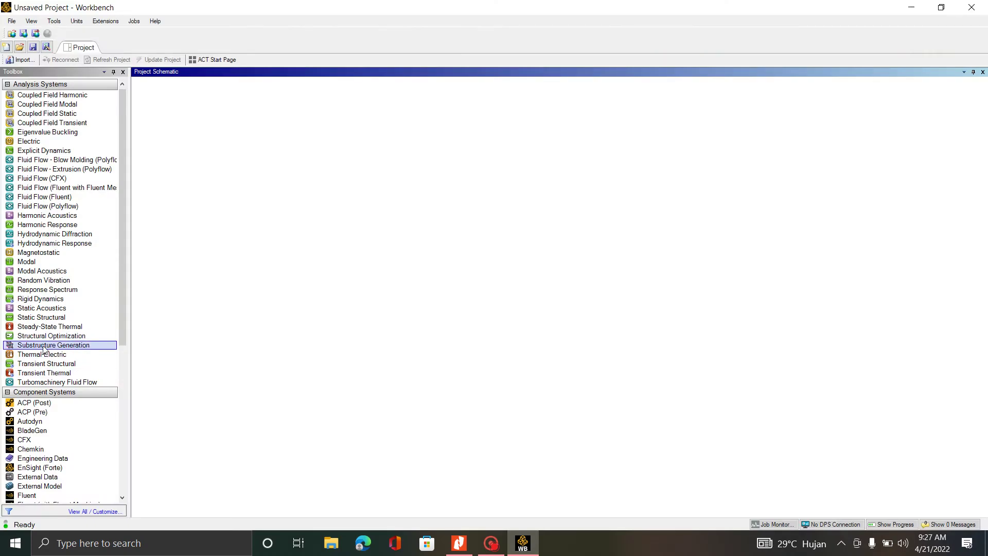
{"action": "left_click_drag", "start_coordinate": [41, 317], "coordinate": [192, 147]}
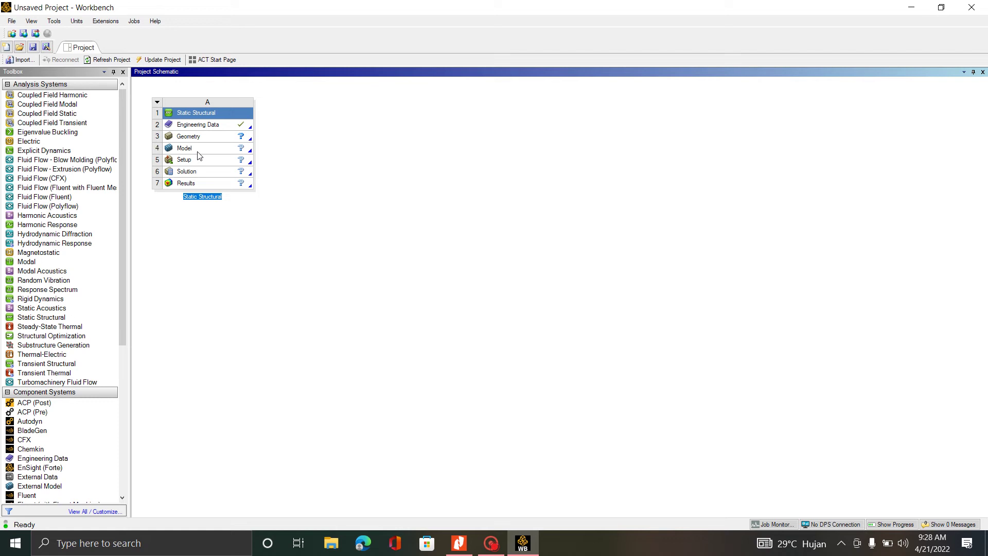
- Create a new DesignModeler geometry for the Static Structural system's Geometry cell
{"action": "left_click", "coordinate": [212, 137]}
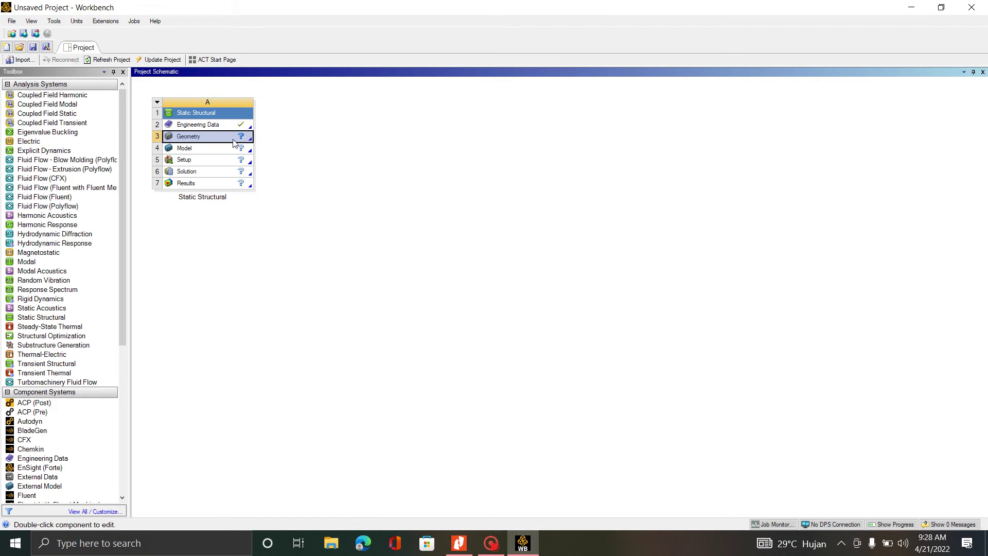
{"action": "right_click", "coordinate": [209, 138]}
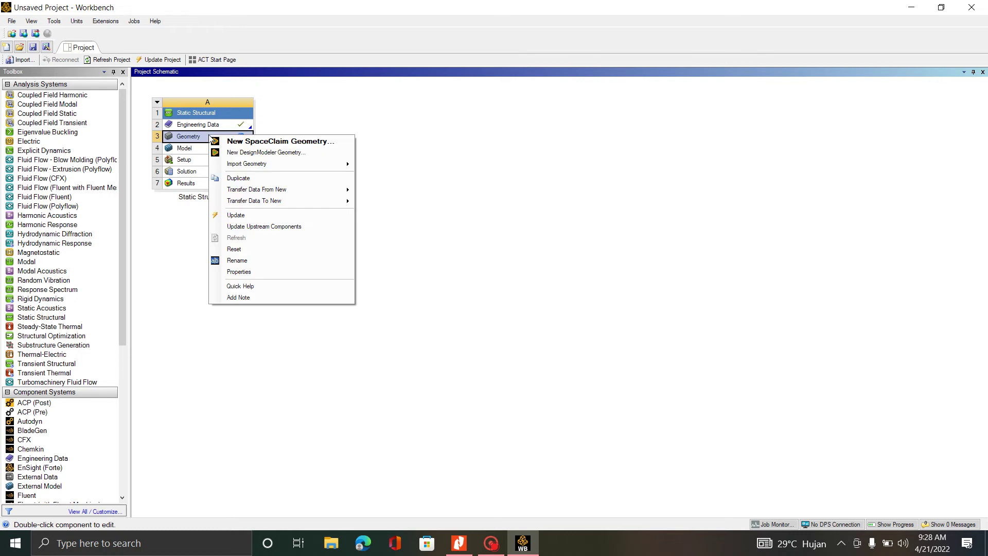
{"action": "left_click", "coordinate": [264, 154]}
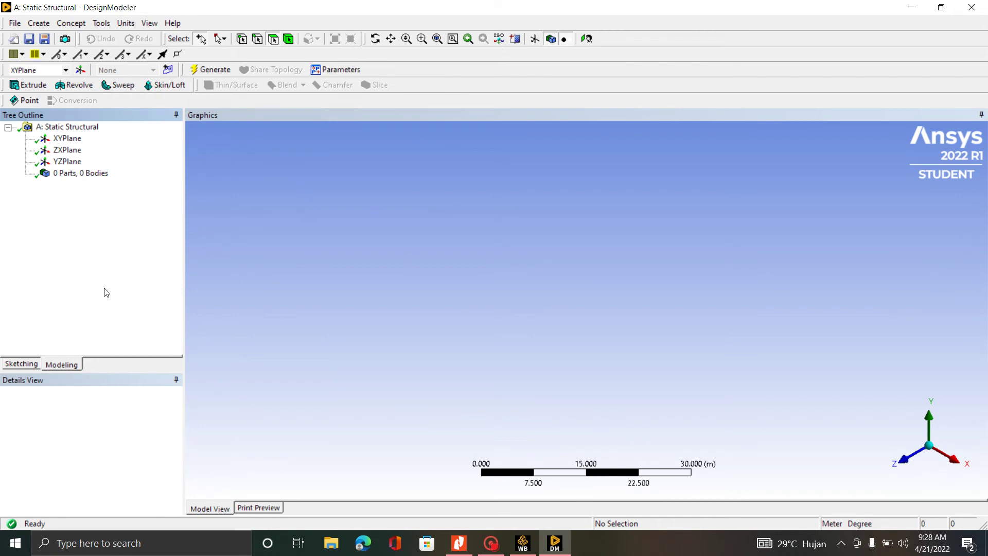
- In sketching mode, show the grid in 2D and enable grid snapping on the XY plane
{"action": "left_click", "coordinate": [24, 365]}
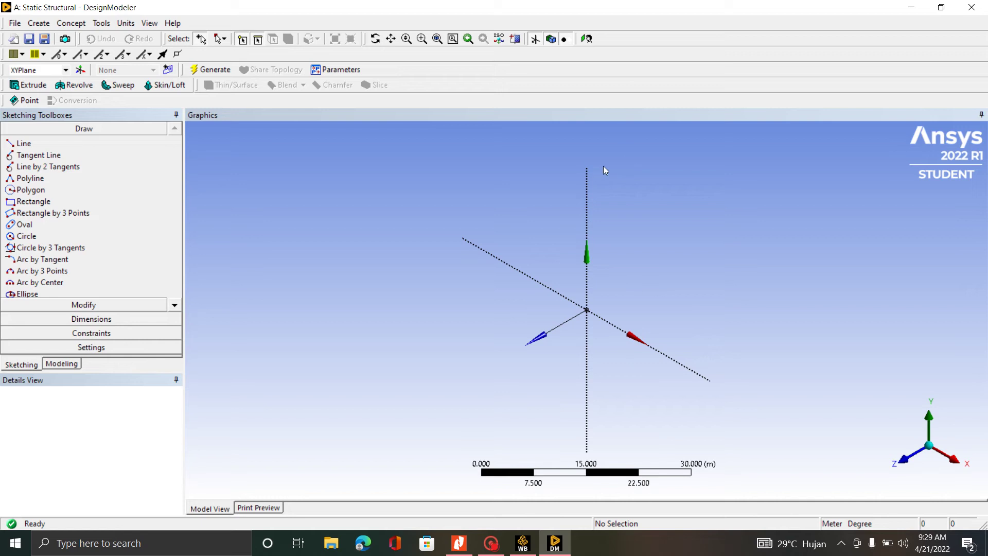
{"action": "left_click", "coordinate": [104, 349]}
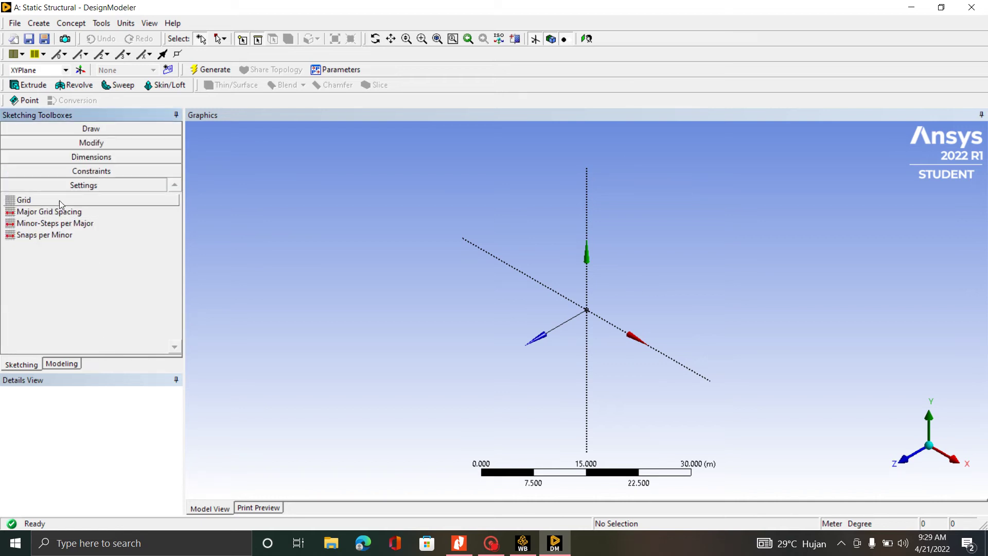
{"action": "left_click", "coordinate": [60, 200]}
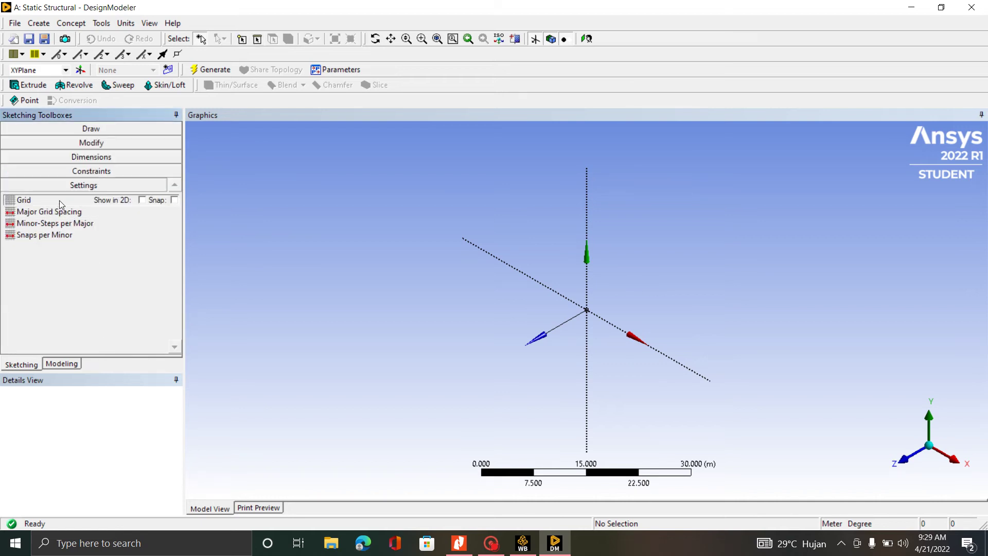
{"action": "left_click", "coordinate": [142, 200]}
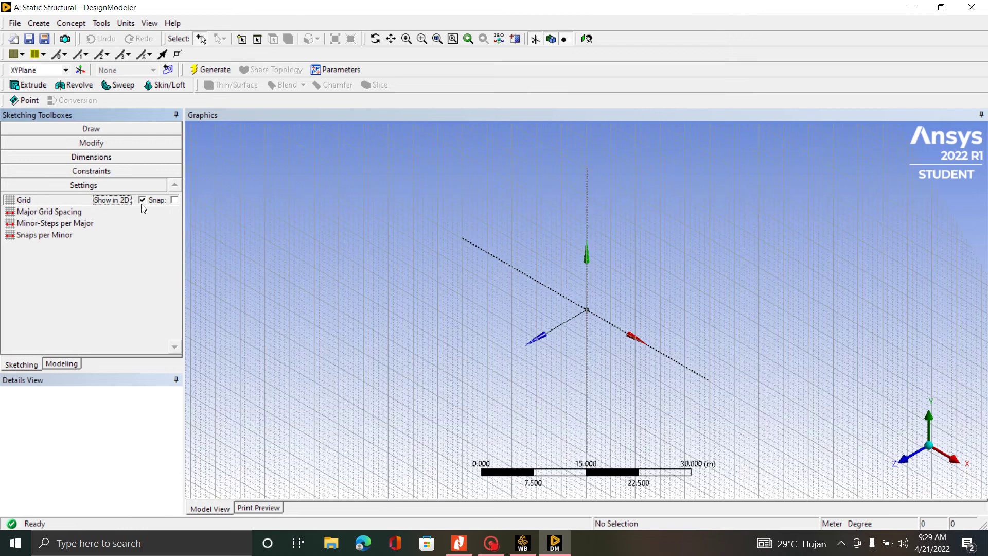
{"action": "left_click", "coordinate": [175, 201]}
{"action": "scroll", "coordinate": [623, 232], "scroll_direction": "up", "scroll_amount": 5}
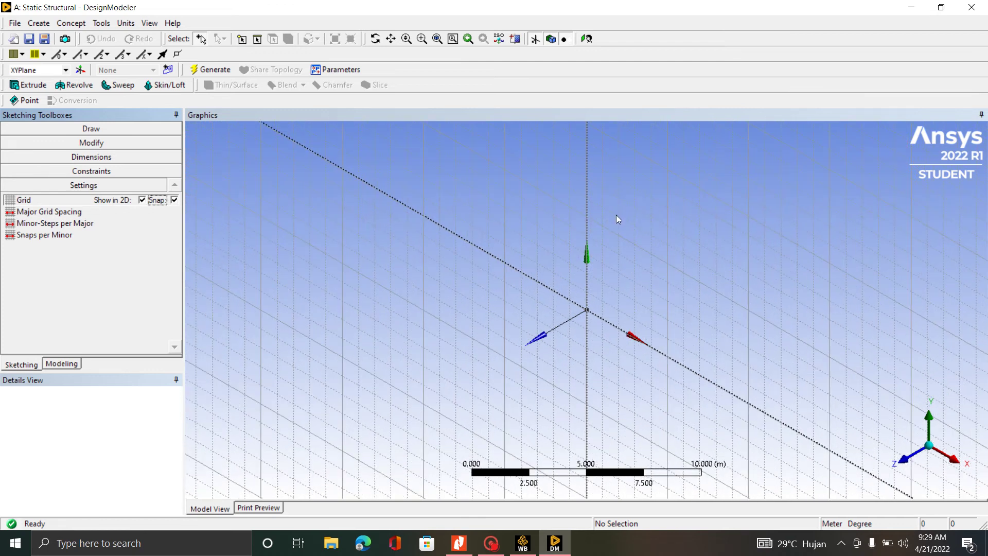
{"action": "scroll", "coordinate": [597, 247], "scroll_direction": "down", "scroll_amount": 2}
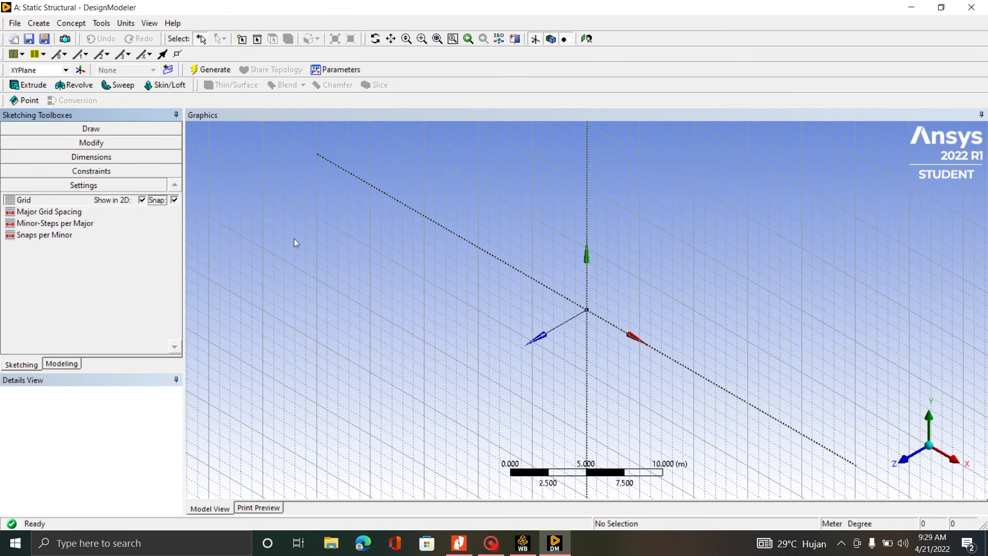
- Change the DesignModeler length unit to centimeters
{"action": "left_click", "coordinate": [58, 215]}
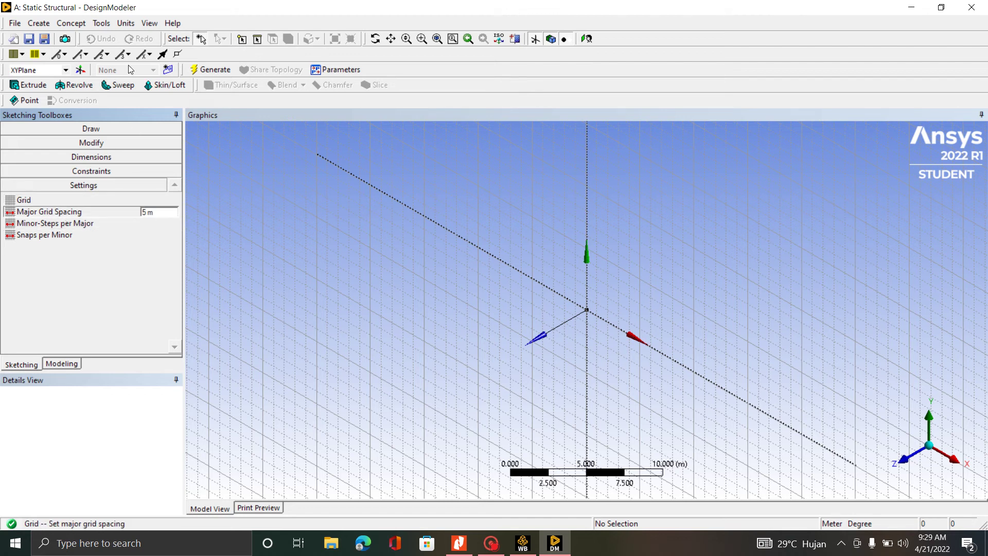
{"action": "left_click", "coordinate": [125, 25]}
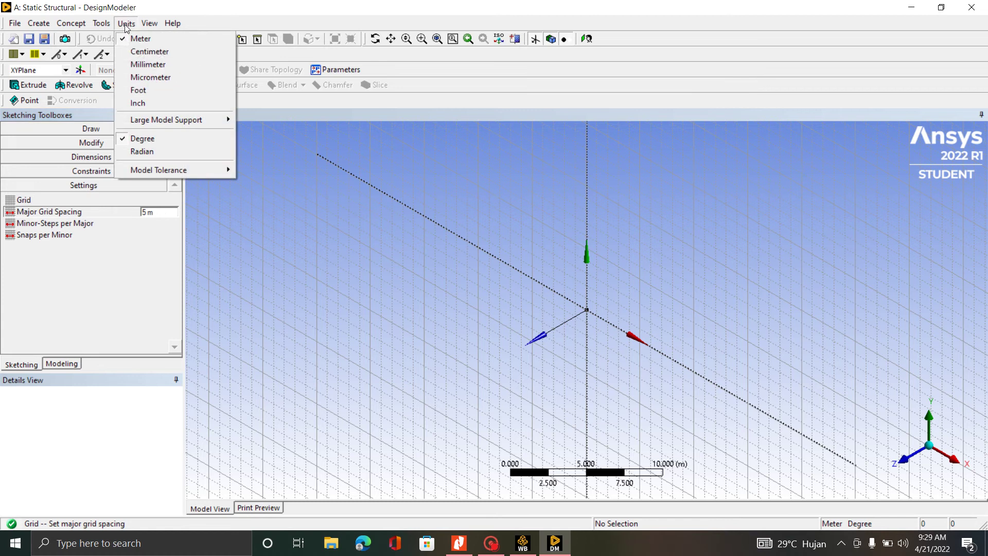
{"action": "left_click", "coordinate": [142, 53]}
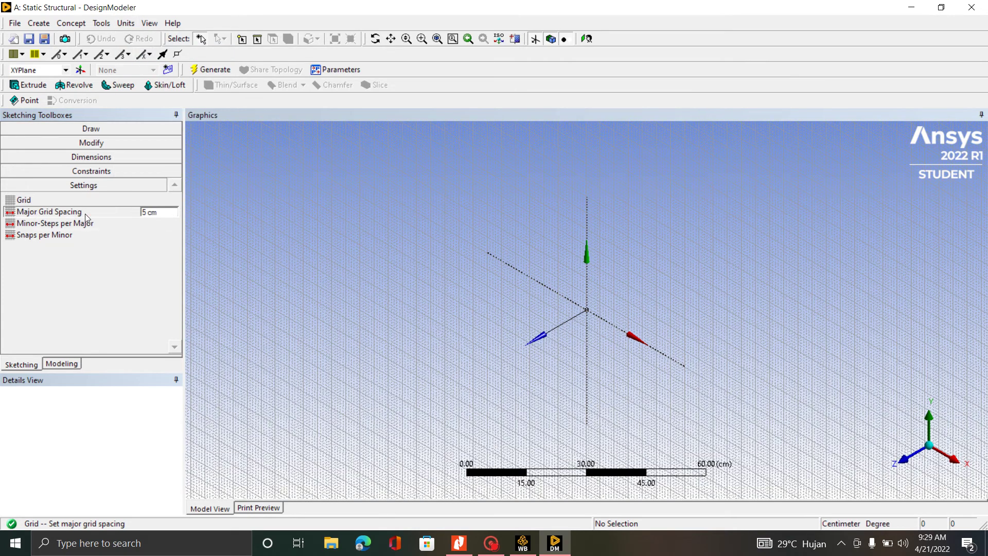
- Set the sketch grid's major grid spacing to 100 cm
{"action": "scroll", "coordinate": [563, 287], "scroll_direction": "up", "scroll_amount": 3}
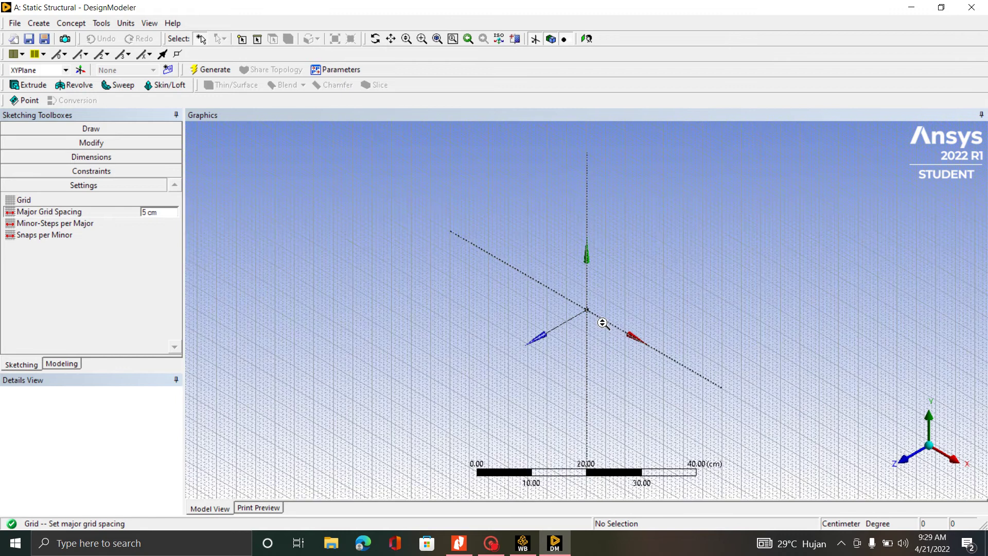
{"action": "scroll", "coordinate": [603, 323], "scroll_direction": "up", "scroll_amount": 5}
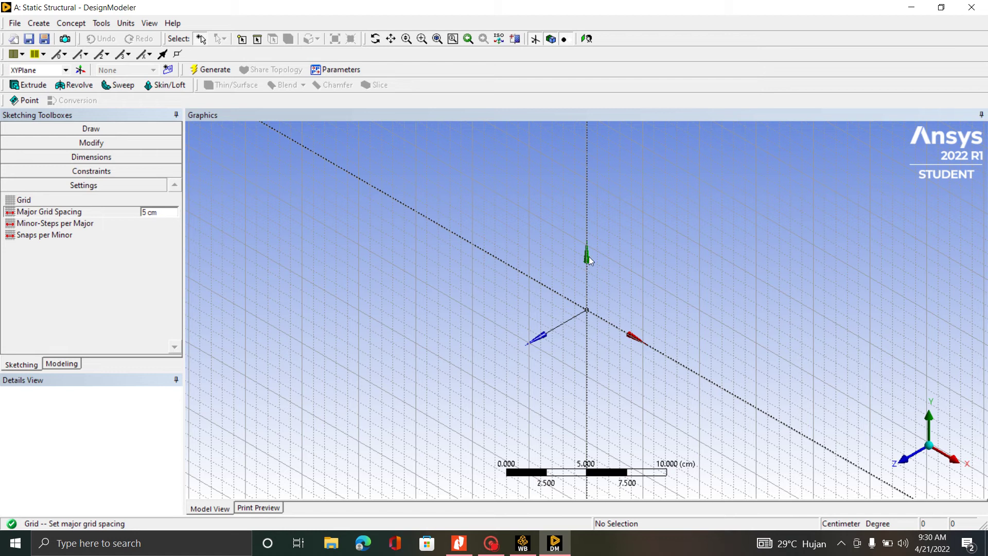
{"action": "left_click", "coordinate": [147, 211]}
{"action": "type", "text": "10"}
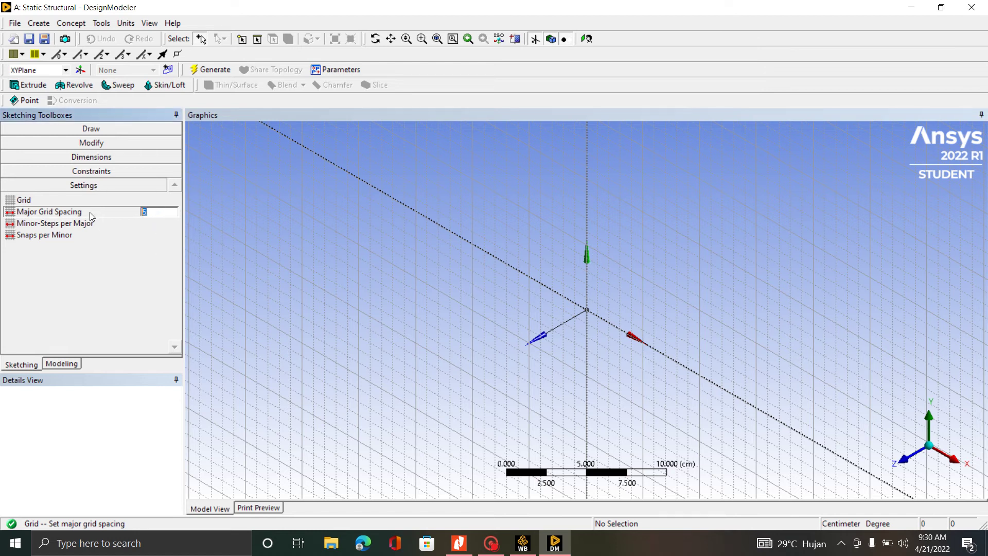
{"action": "type", "text": "0"}
- Set the sketch grid's minor steps per major to 10
{"action": "left_click", "coordinate": [76, 224]}
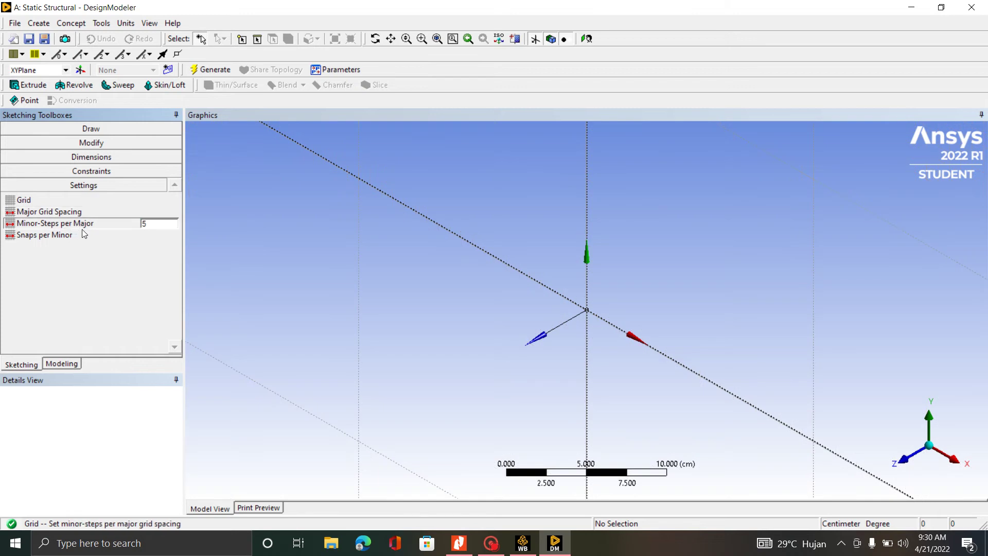
{"action": "scroll", "coordinate": [530, 351], "scroll_direction": "down", "scroll_amount": 10}
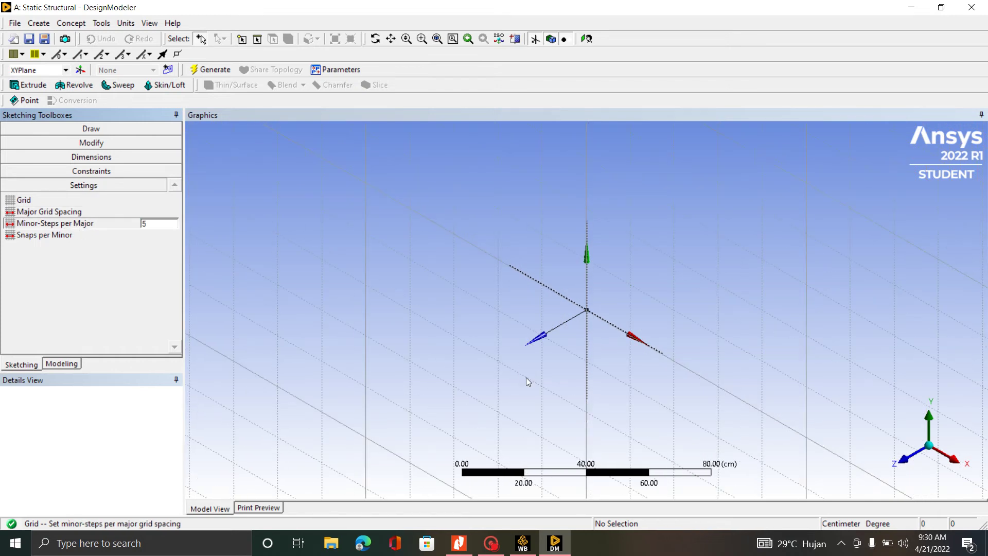
{"action": "scroll", "coordinate": [657, 326], "scroll_direction": "up", "scroll_amount": 2}
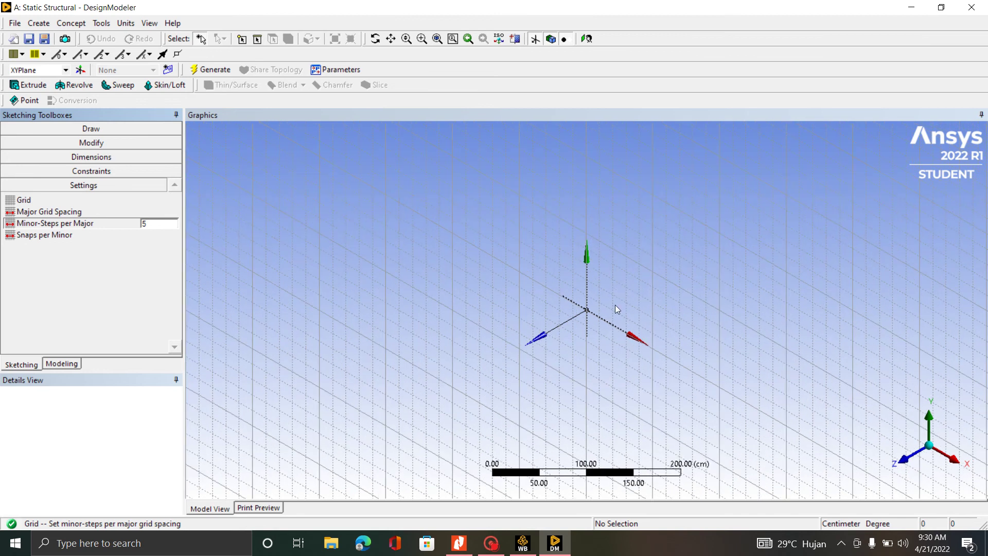
{"action": "scroll", "coordinate": [622, 321], "scroll_direction": "up", "scroll_amount": 2}
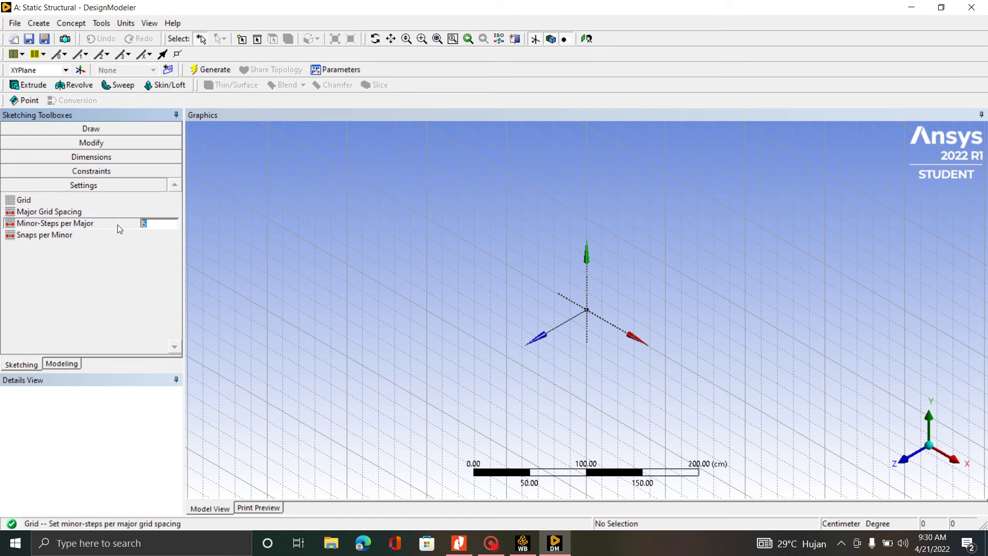
{"action": "type", "text": "10"}
{"action": "key", "text": "Return"}
{"action": "scroll", "coordinate": [618, 308], "scroll_direction": "up", "scroll_amount": 3}
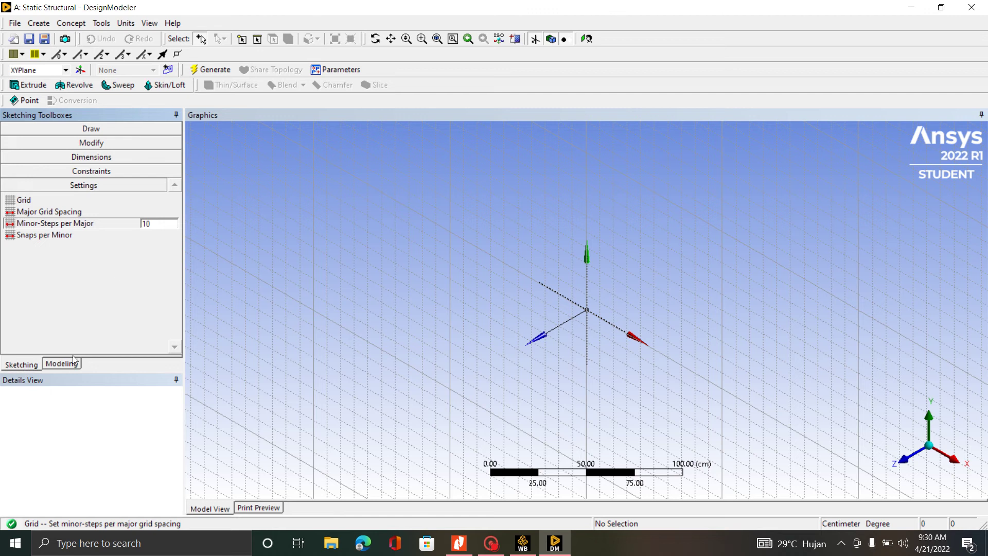
- Return to the sketch drawing tools and orient the view to look straight at the XY plane
{"action": "left_click", "coordinate": [32, 366]}
{"action": "left_click", "coordinate": [111, 132]}
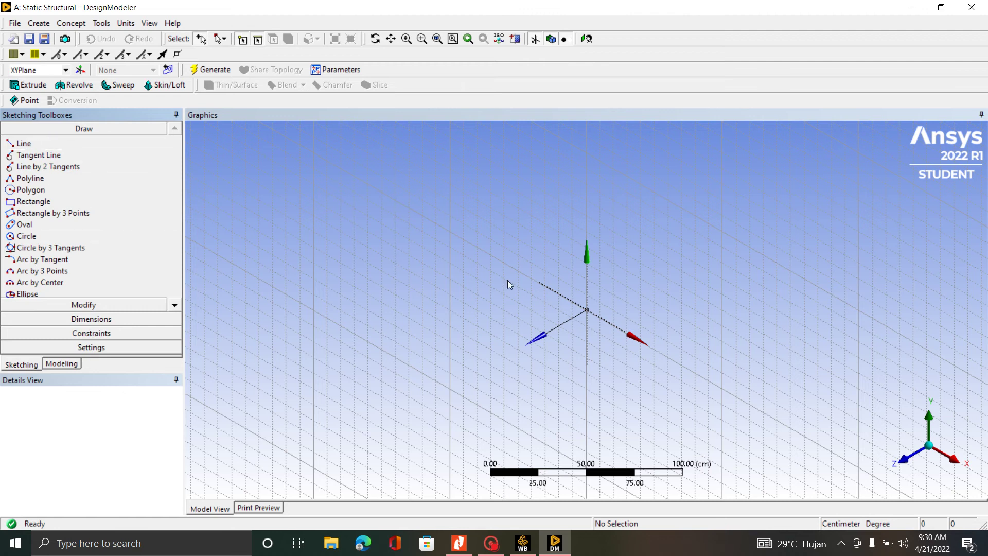
{"action": "left_click", "coordinate": [587, 42]}
{"action": "scroll", "coordinate": [494, 368], "scroll_direction": "down", "scroll_amount": 3}
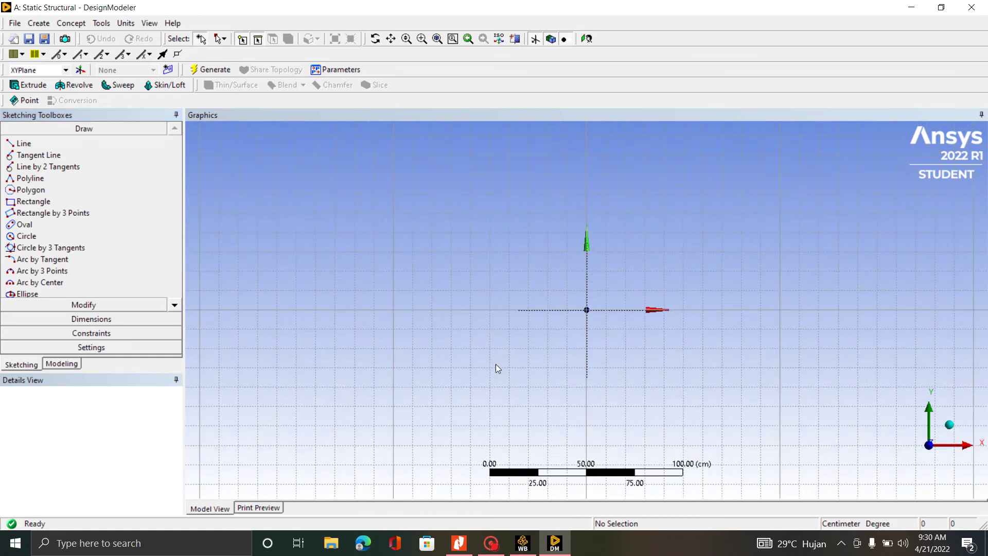
{"action": "scroll", "coordinate": [470, 367], "scroll_direction": "down", "scroll_amount": 2}
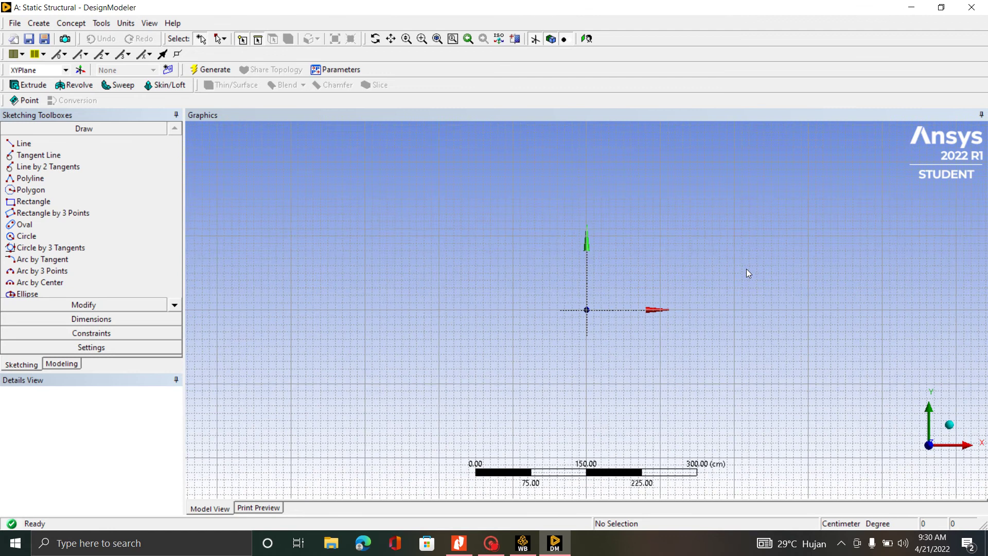
{"action": "scroll", "coordinate": [747, 270], "scroll_direction": "up", "scroll_amount": 2}
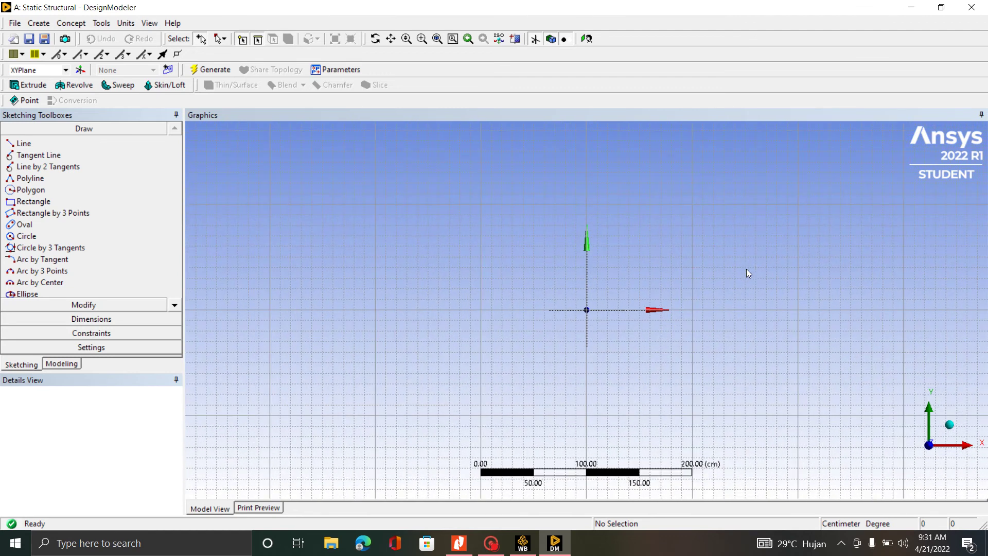
- Draw a vertical line 100 cm long from the origin upward along the Y axis
{"action": "left_click", "coordinate": [24, 143]}
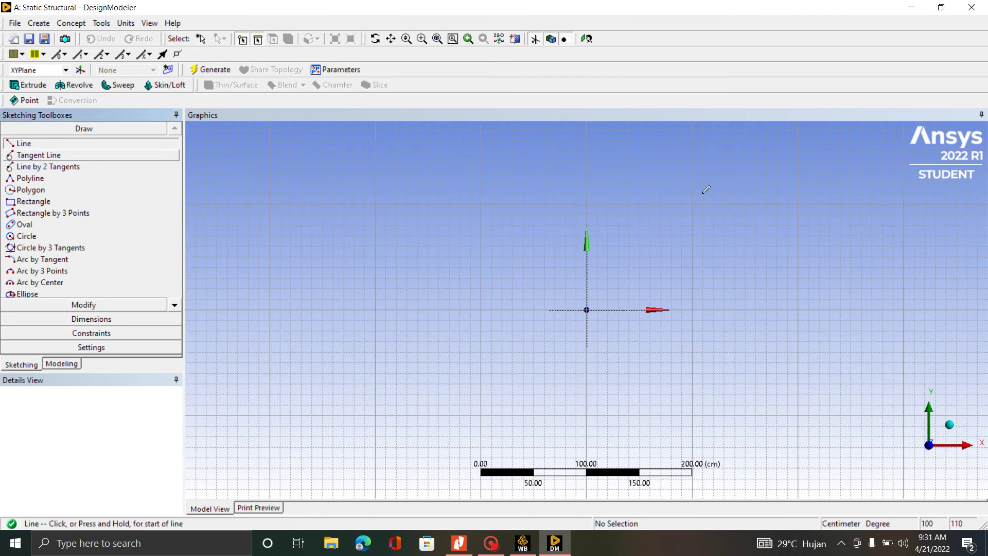
{"action": "left_click", "coordinate": [586, 308]}
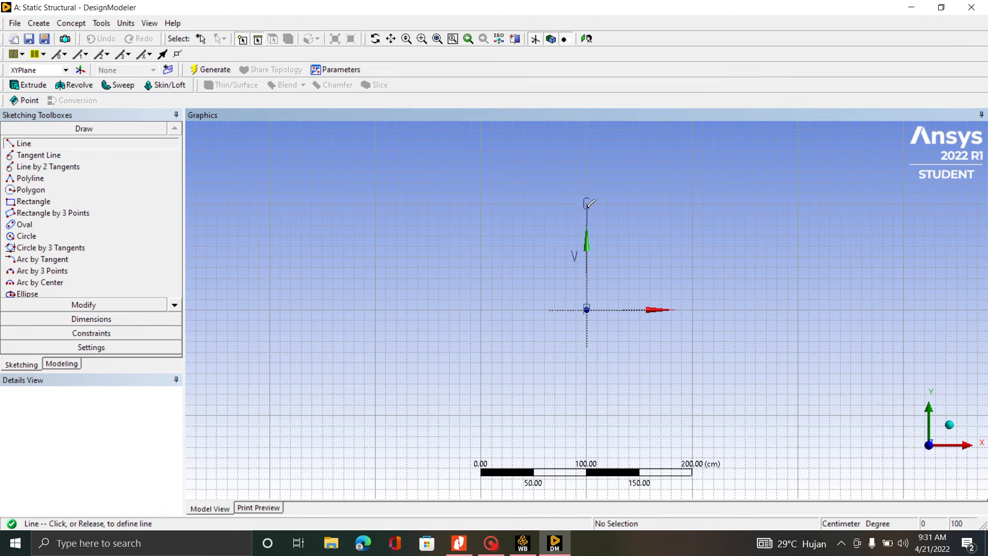
{"action": "scroll", "coordinate": [594, 236], "scroll_direction": "up", "scroll_amount": 3}
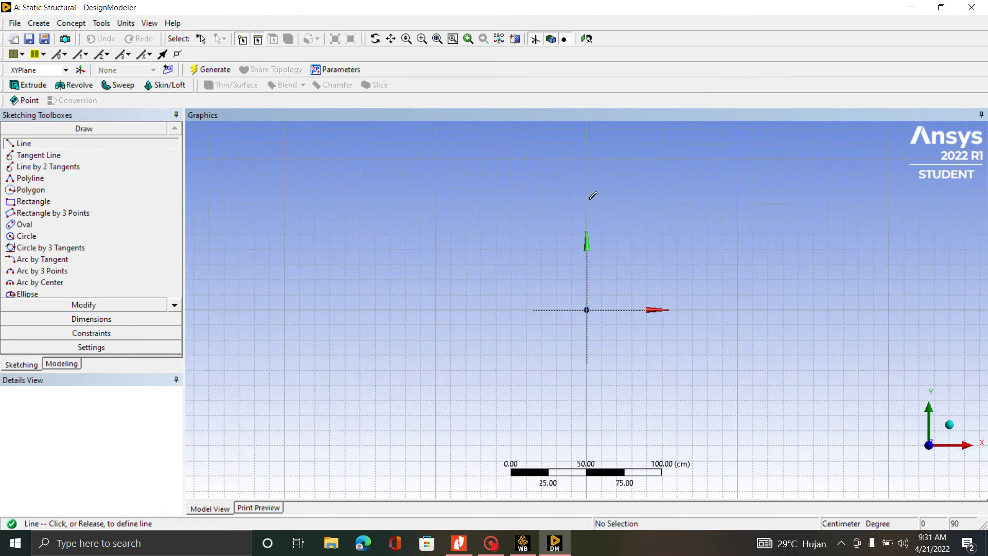
{"action": "scroll", "coordinate": [595, 238], "scroll_direction": "down", "scroll_amount": 5}
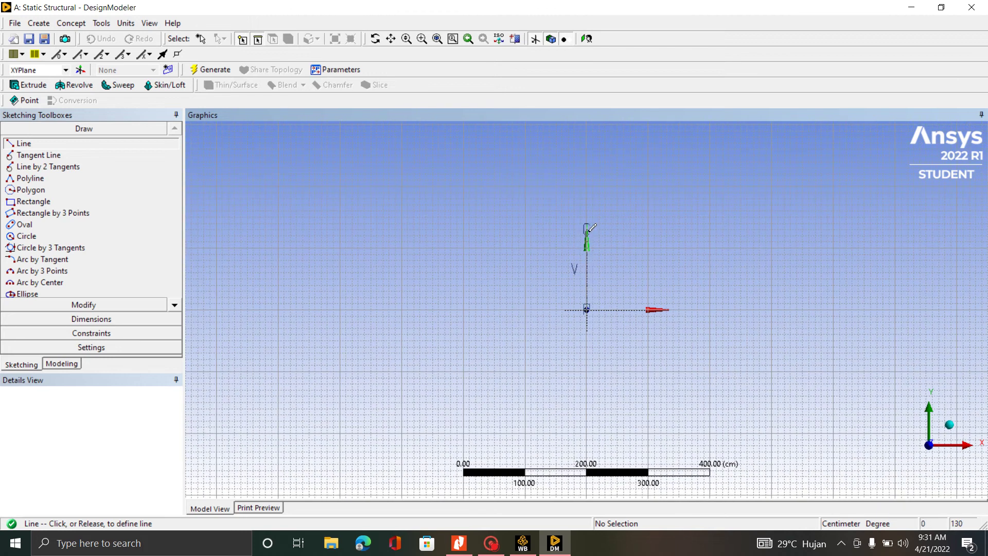
{"action": "scroll", "coordinate": [588, 248], "scroll_direction": "up", "scroll_amount": 3}
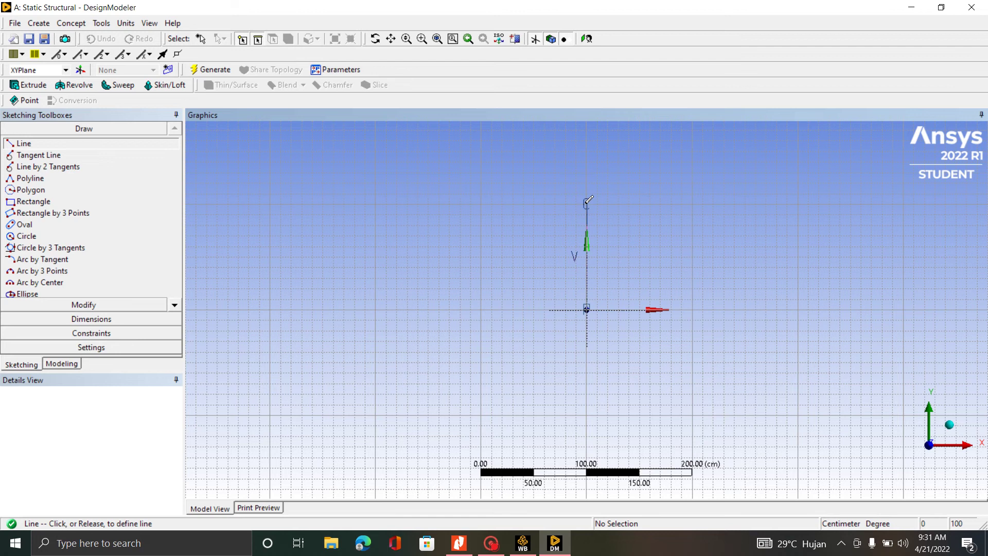
{"action": "left_click", "coordinate": [587, 202]}
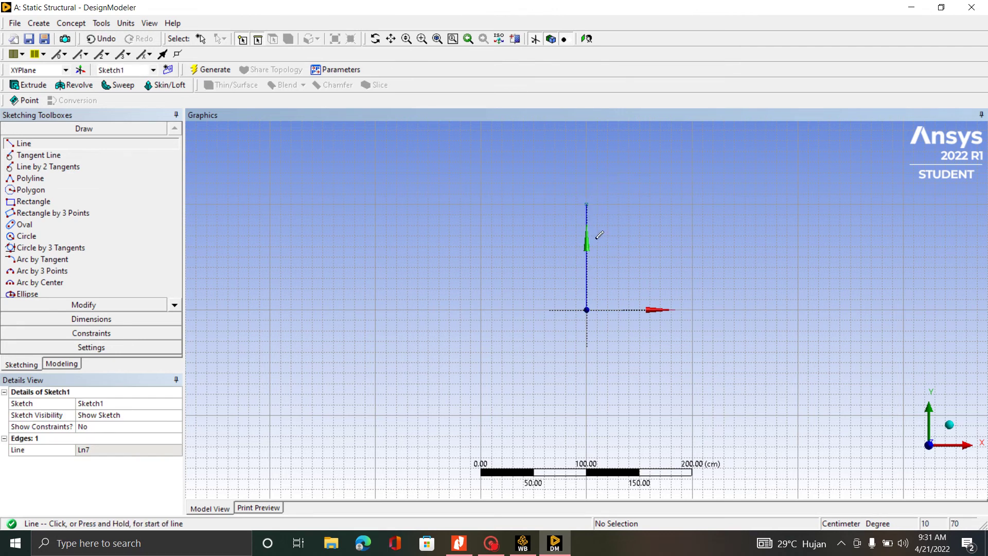
{"action": "scroll", "coordinate": [601, 234], "scroll_direction": "up", "scroll_amount": 2}
{"action": "scroll", "coordinate": [590, 260], "scroll_direction": "down", "scroll_amount": 1}
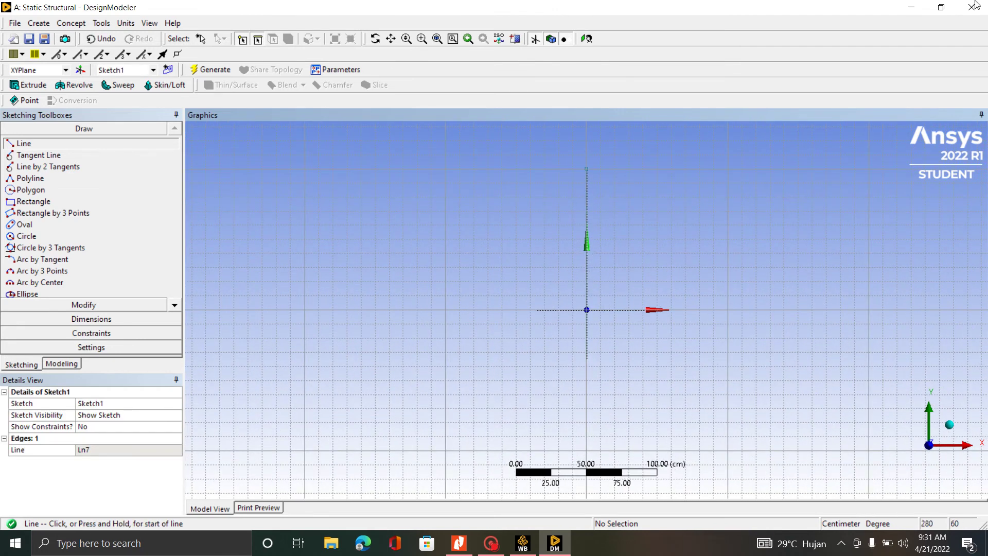
- Add a vertical dimension between the line's upper endpoint and the origin, placed on the negative X side of the line
{"action": "left_click", "coordinate": [141, 318]}
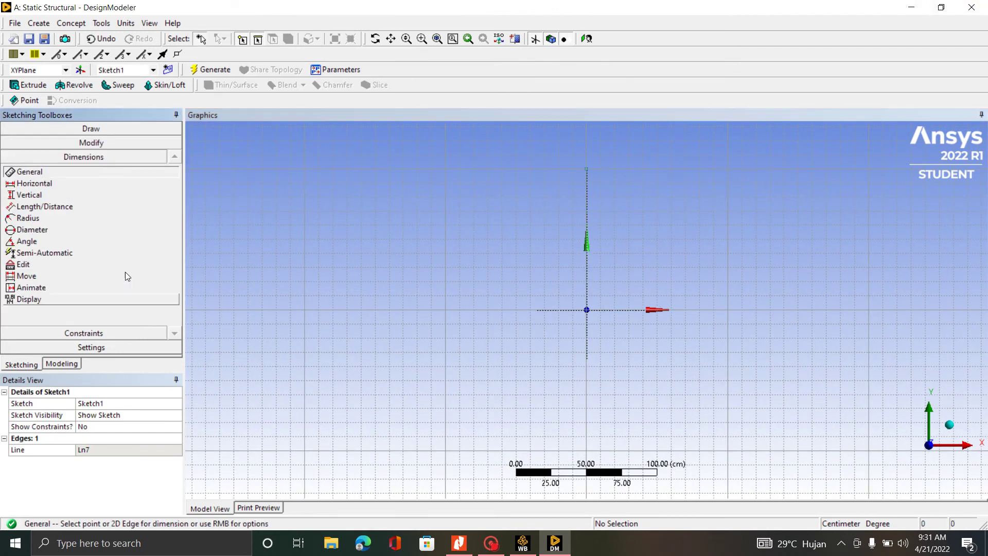
{"action": "left_click", "coordinate": [29, 195]}
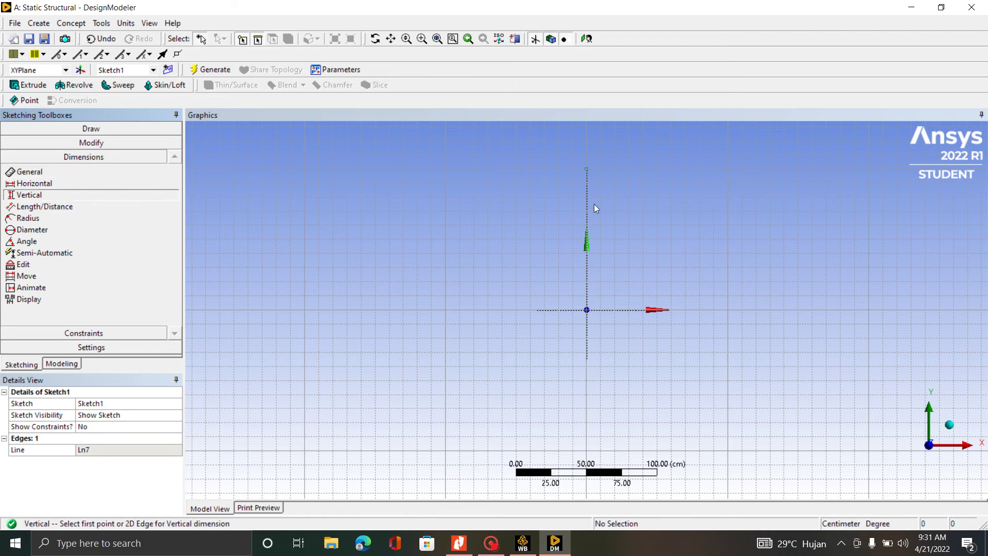
{"action": "left_click", "coordinate": [586, 171]}
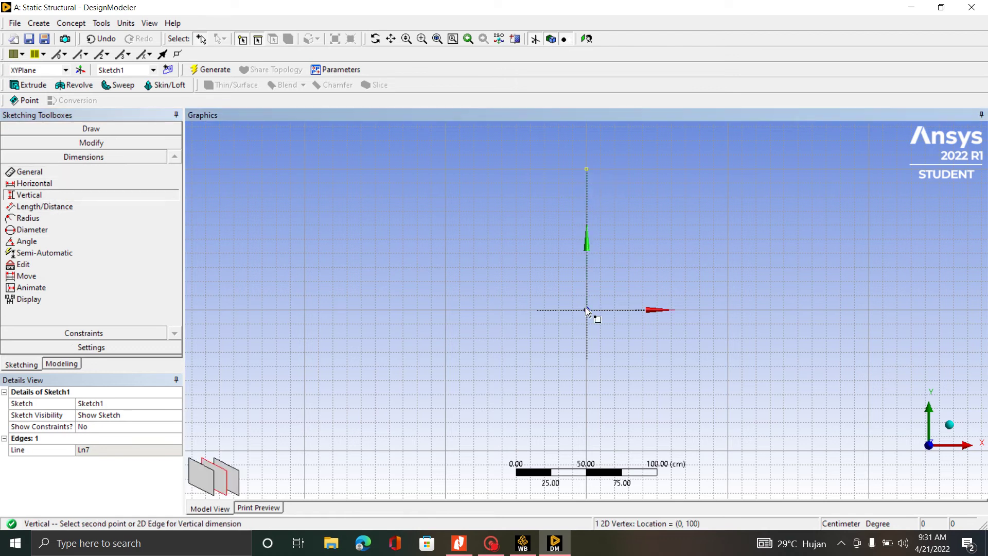
{"action": "left_click", "coordinate": [586, 310]}
{"action": "left_click", "coordinate": [566, 238]}
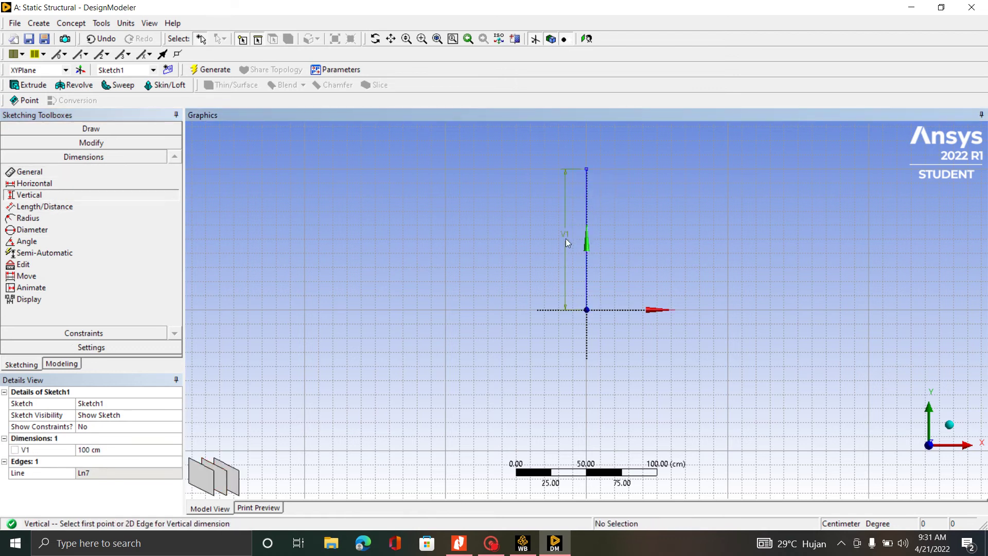
- Set the vertical line's dimension V1 to 150 cm
{"action": "left_click", "coordinate": [116, 450]}
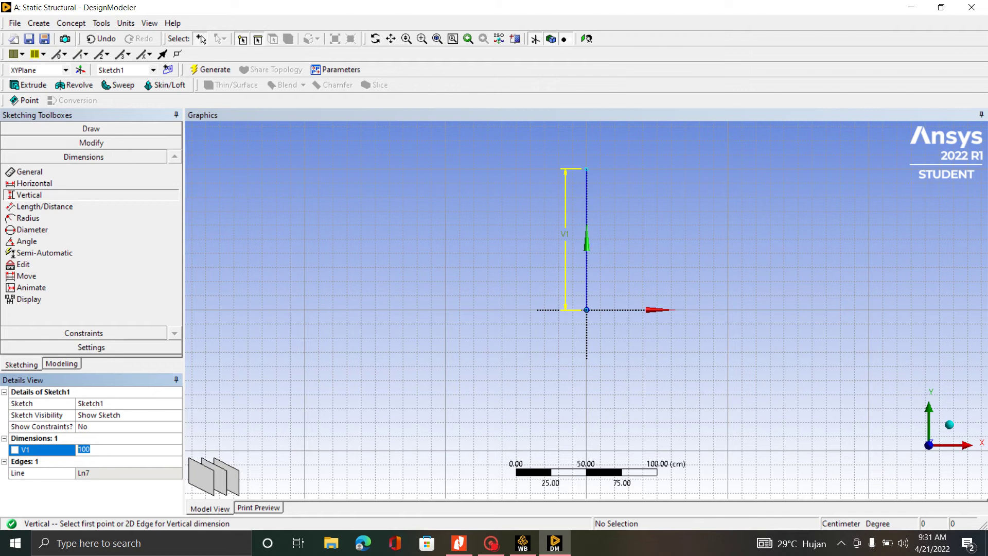
{"action": "type", "text": "1"}
{"action": "key", "text": "Return"}
{"action": "scroll", "coordinate": [536, 362], "scroll_direction": "down", "scroll_amount": 3}
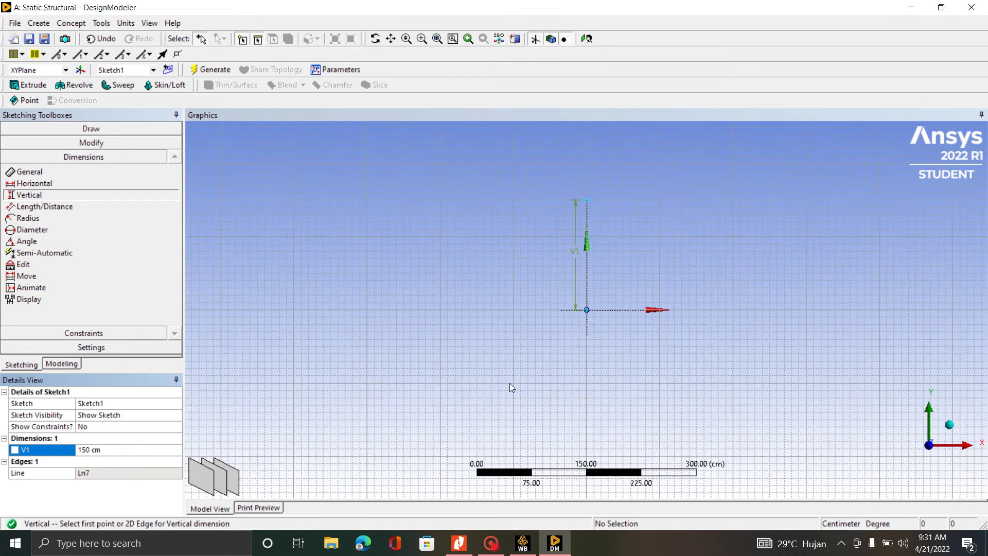
{"action": "scroll", "coordinate": [618, 183], "scroll_direction": "up", "scroll_amount": 1}
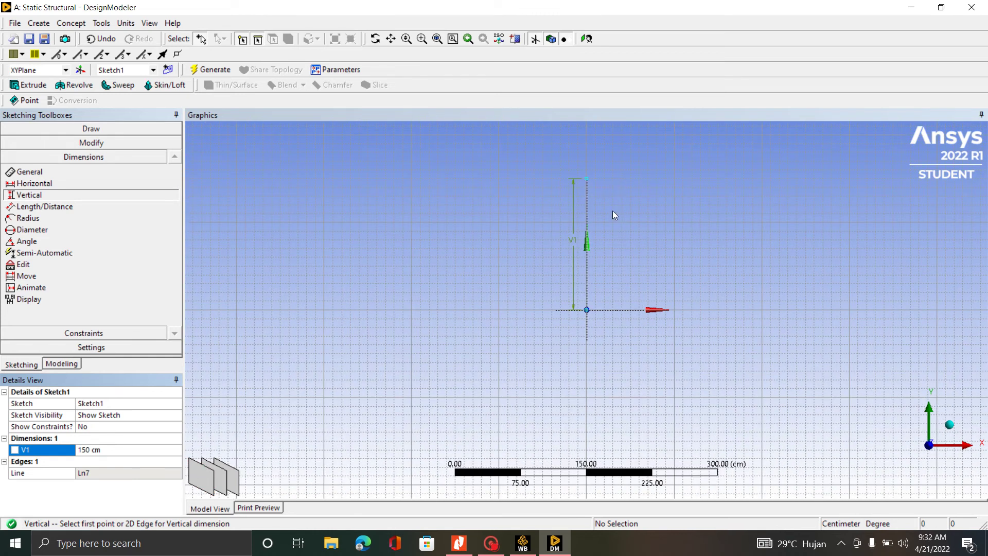
{"action": "scroll", "coordinate": [612, 211], "scroll_direction": "up", "scroll_amount": 1}
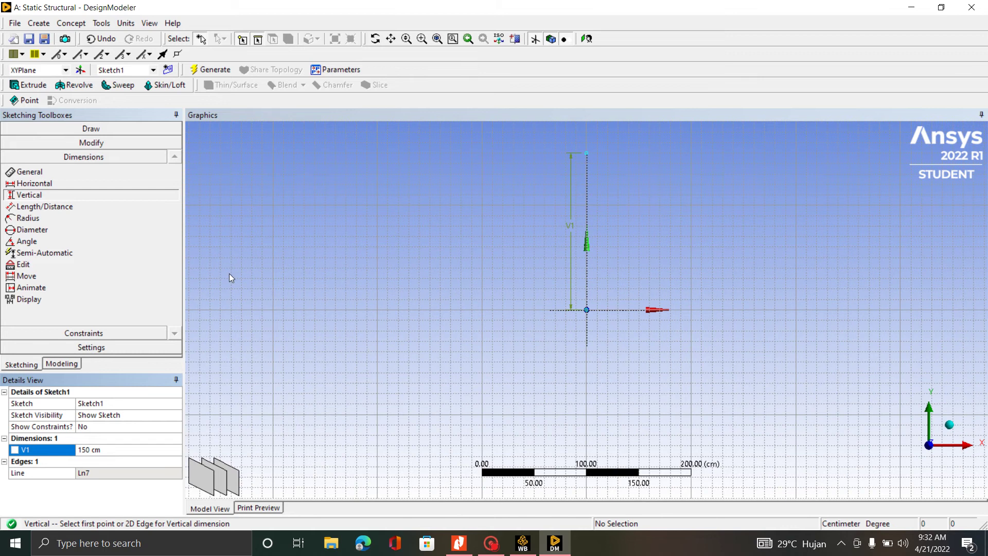
- Draw a horizontal line about 60 cm long from the vertical line's upper endpoint in the positive X direction
{"action": "left_click", "coordinate": [94, 129]}
{"action": "left_click", "coordinate": [24, 144]}
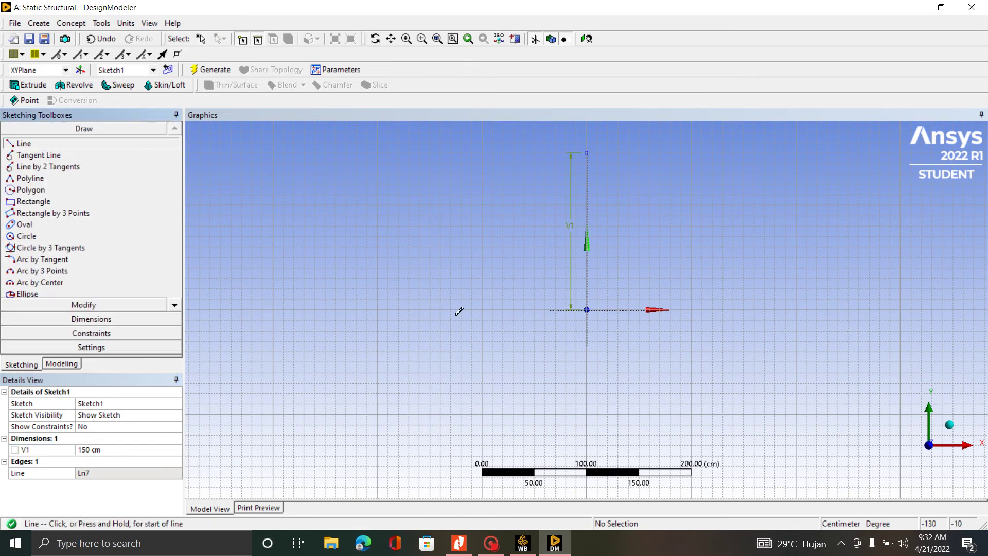
{"action": "scroll", "coordinate": [459, 311], "scroll_direction": "down", "scroll_amount": 1}
{"action": "left_click", "coordinate": [587, 164]}
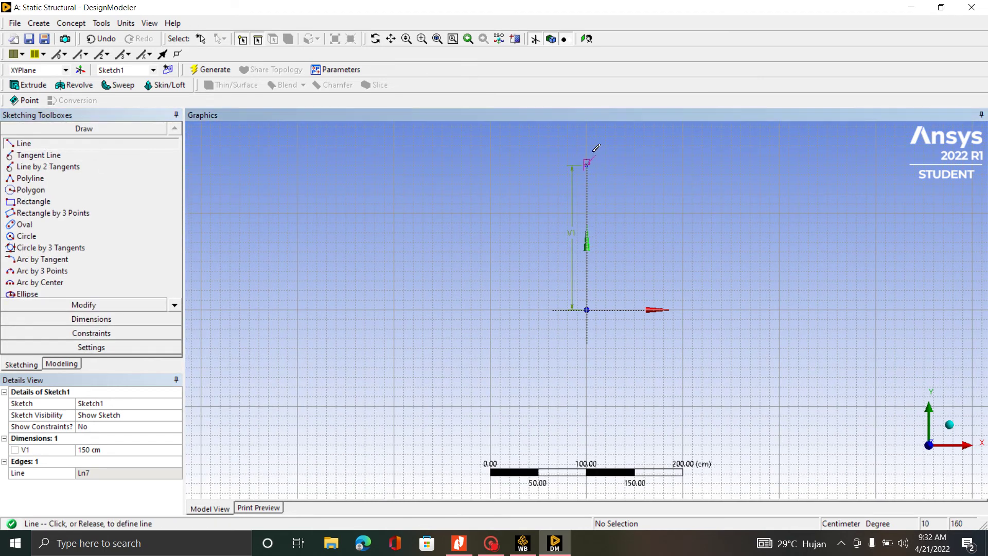
{"action": "left_click", "coordinate": [646, 164]}
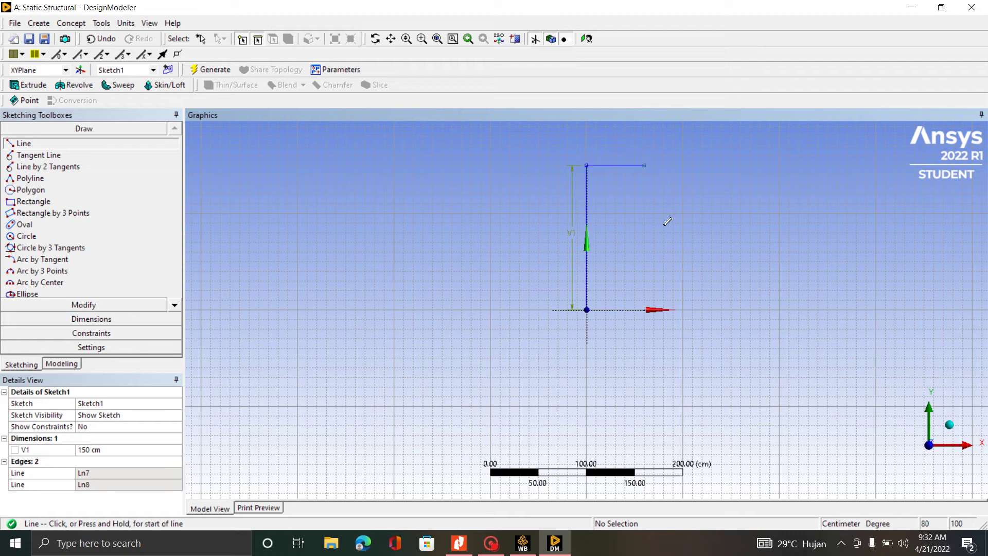
- Draw a slanted line from the horizontal line's free end to (100, 60) cm and a vertical line from there down to the X axis
{"action": "left_click", "coordinate": [647, 164]}
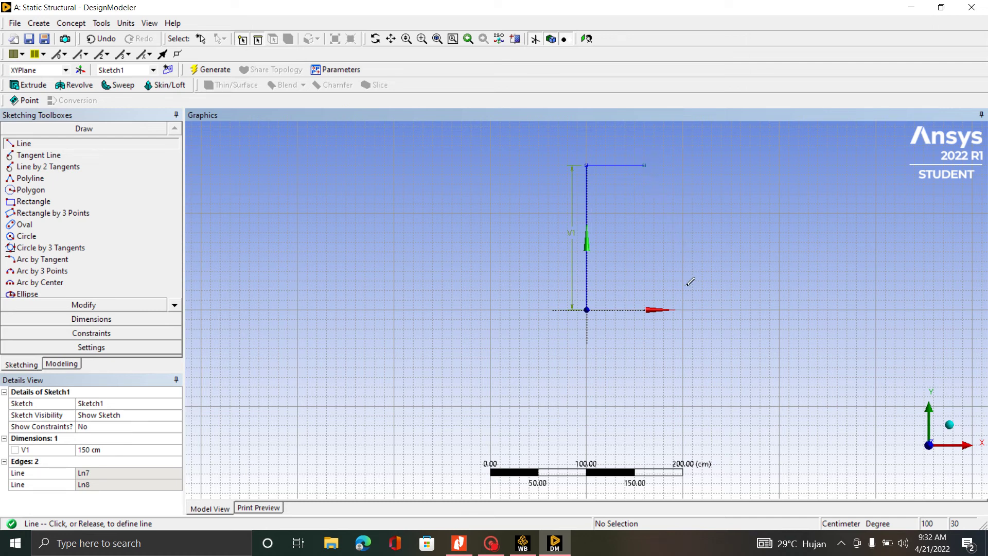
{"action": "left_click", "coordinate": [684, 251]}
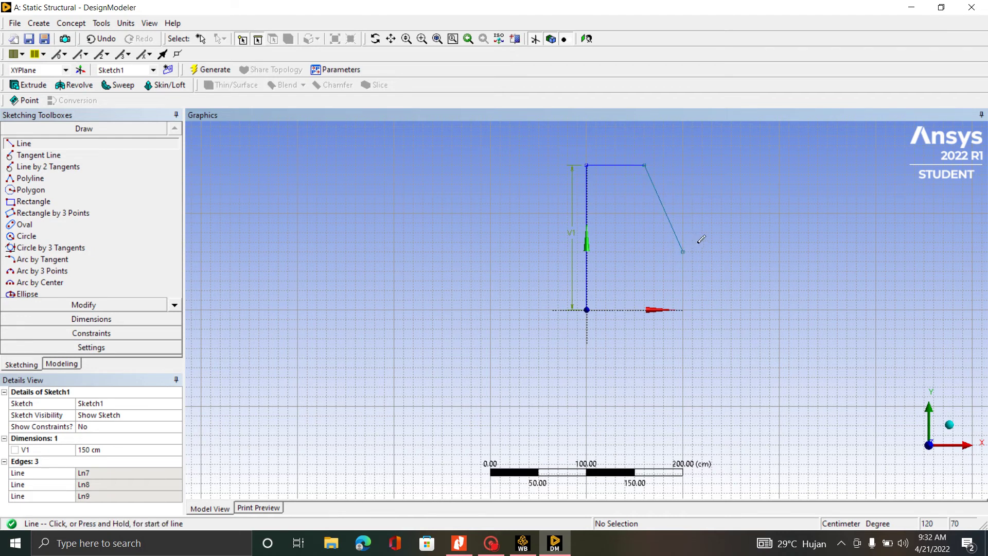
{"action": "left_click", "coordinate": [684, 309]}
{"action": "scroll", "coordinate": [690, 222], "scroll_direction": "up", "scroll_amount": 3}
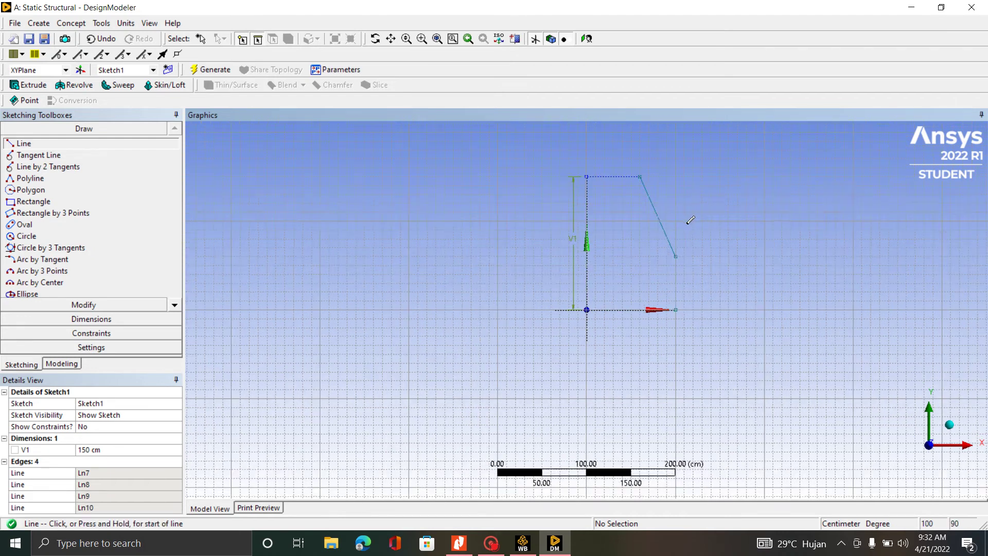
- Draw a horizontal line about 100 cm long from the slanted line's lower end to the Y-axis line at a height of 60 cm
{"action": "scroll", "coordinate": [690, 230], "scroll_direction": "down", "scroll_amount": 1}
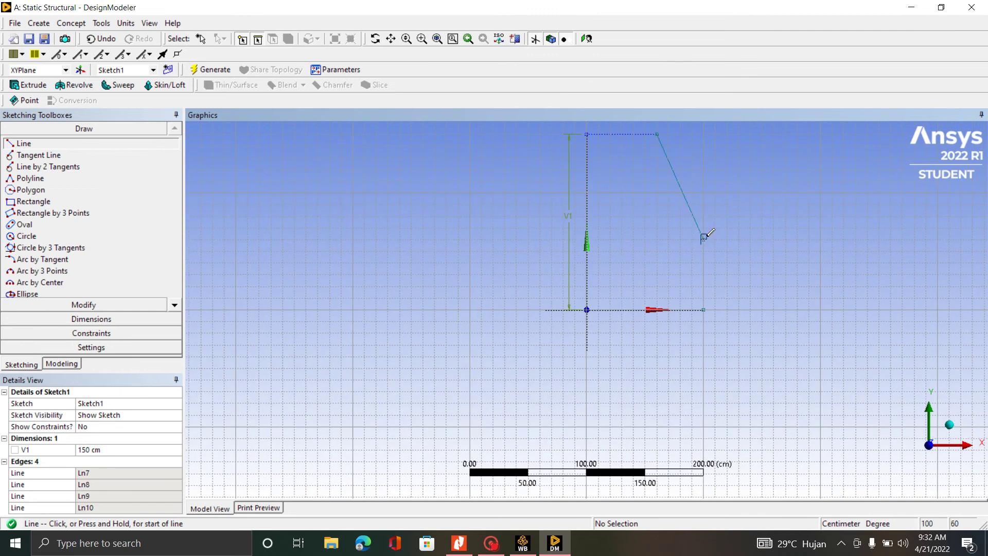
{"action": "left_click", "coordinate": [703, 237]}
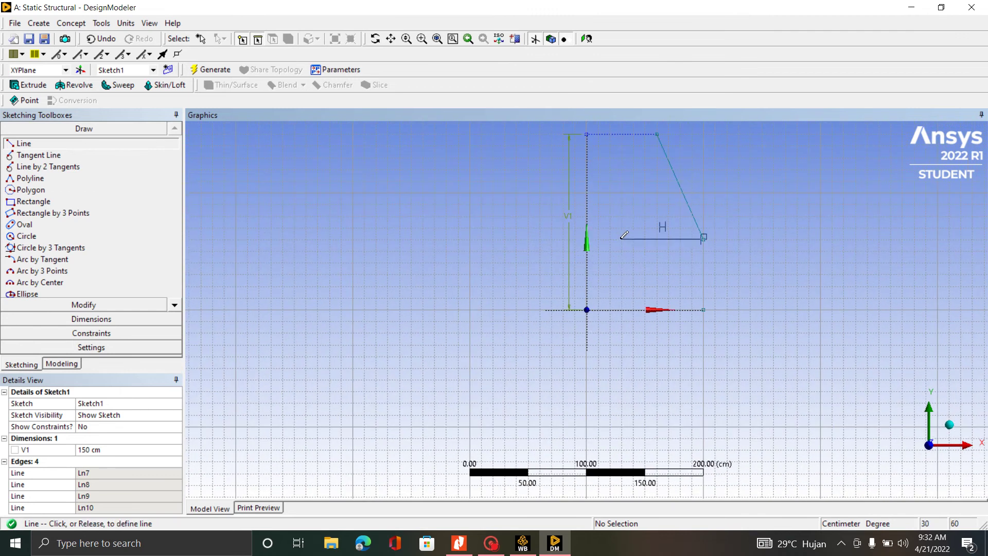
{"action": "left_click", "coordinate": [588, 233]}
{"action": "scroll", "coordinate": [587, 257], "scroll_direction": "down", "scroll_amount": 1}
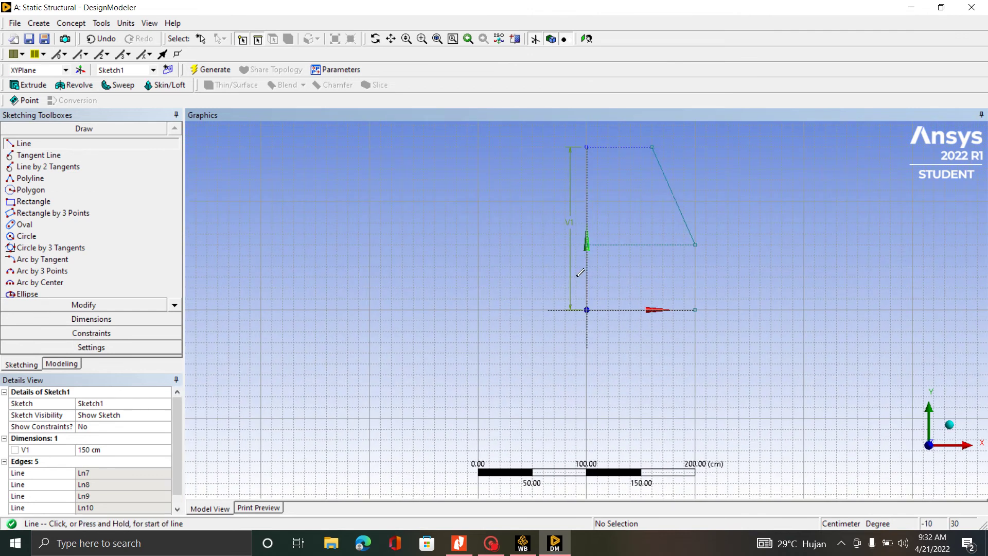
- Draw a horizontal crossbar from the Y-axis line to the slanted line at a height of about 100 cm
{"action": "scroll", "coordinate": [666, 172], "scroll_direction": "up", "scroll_amount": 1}
{"action": "scroll", "coordinate": [553, 270], "scroll_direction": "down", "scroll_amount": 2}
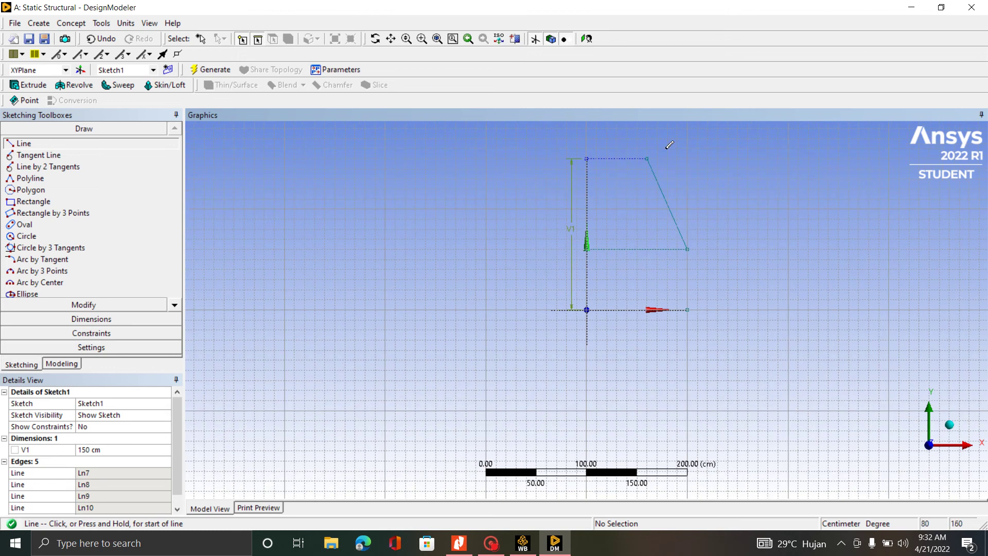
{"action": "scroll", "coordinate": [655, 156], "scroll_direction": "up", "scroll_amount": 1}
{"action": "scroll", "coordinate": [625, 185], "scroll_direction": "down", "scroll_amount": 1}
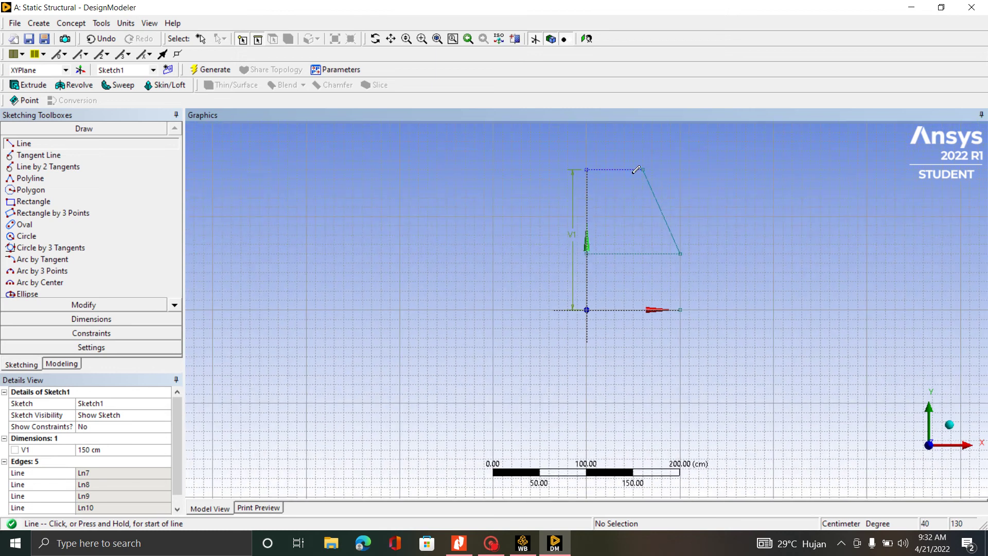
{"action": "scroll", "coordinate": [643, 163], "scroll_direction": "up", "scroll_amount": 3}
{"action": "scroll", "coordinate": [642, 171], "scroll_direction": "down", "scroll_amount": 3}
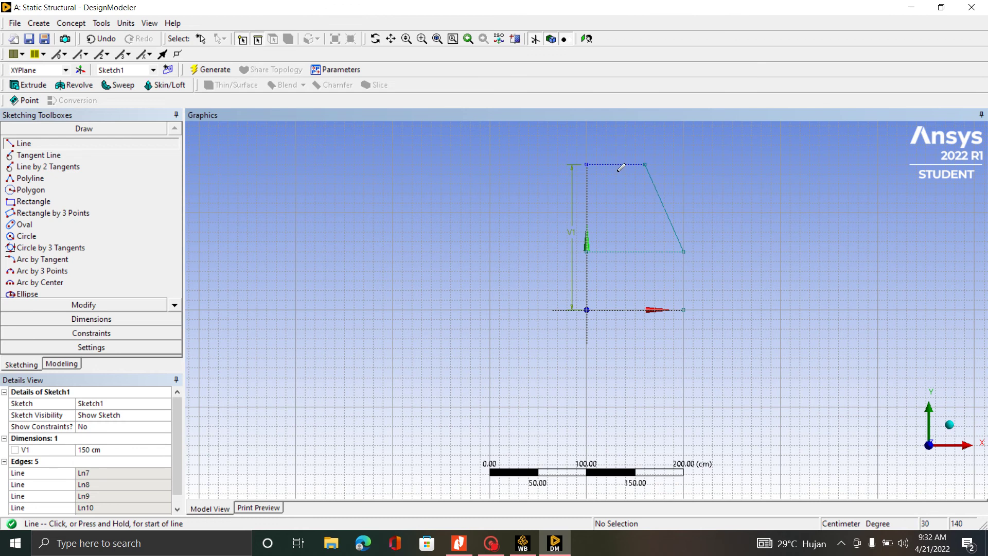
{"action": "left_click", "coordinate": [587, 213]}
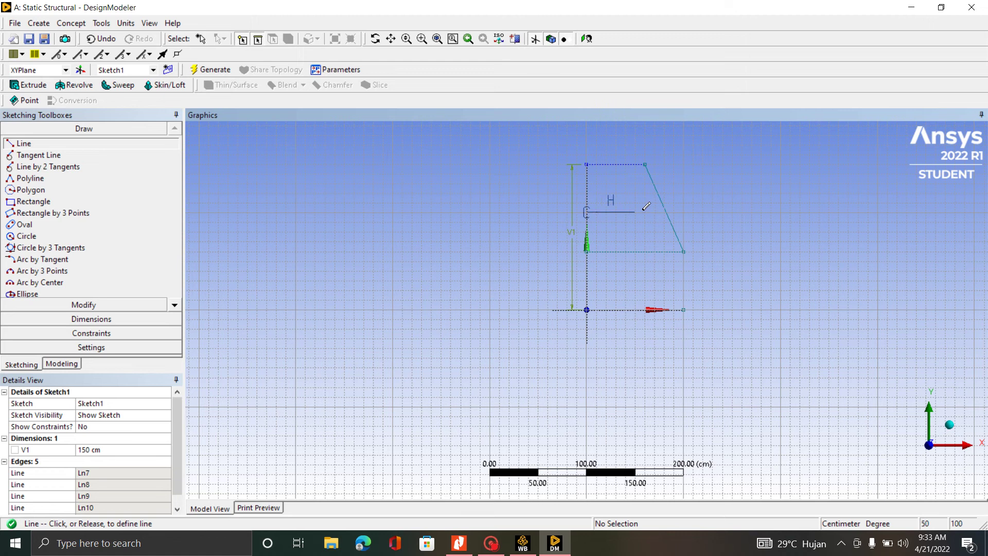
{"action": "left_click", "coordinate": [672, 210]}
{"action": "scroll", "coordinate": [657, 187], "scroll_direction": "down", "scroll_amount": 1}
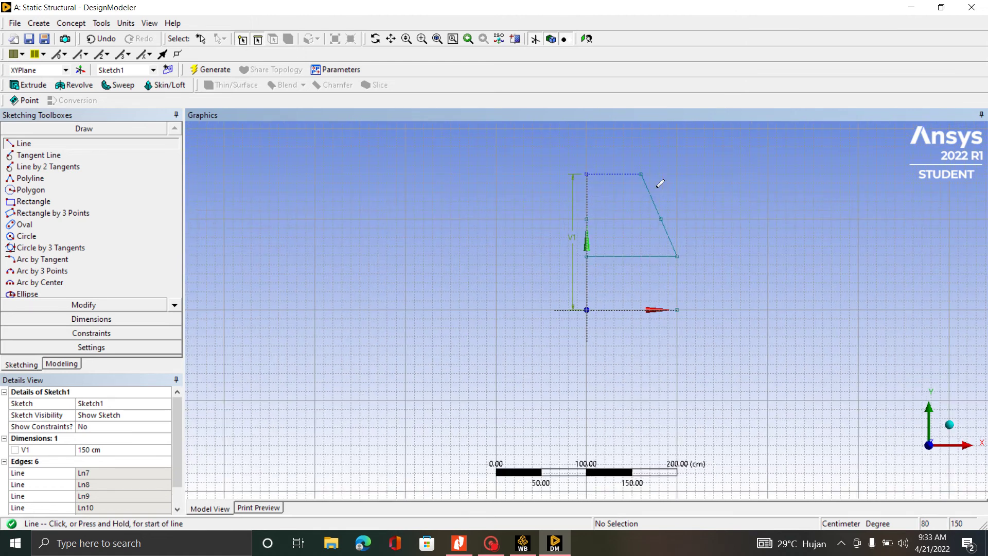
{"action": "scroll", "coordinate": [650, 217], "scroll_direction": "up", "scroll_amount": 1}
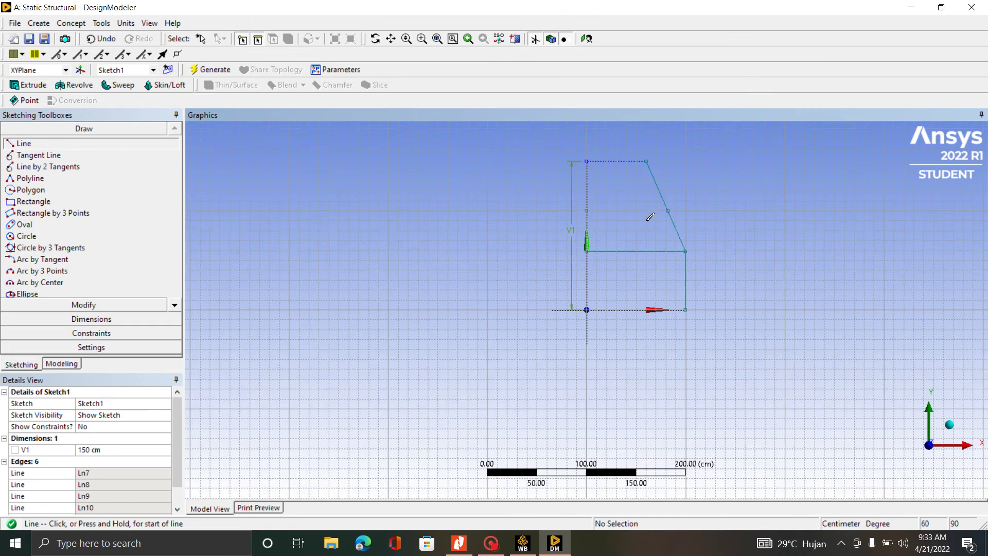
{"action": "scroll", "coordinate": [651, 217], "scroll_direction": "up", "scroll_amount": 1}
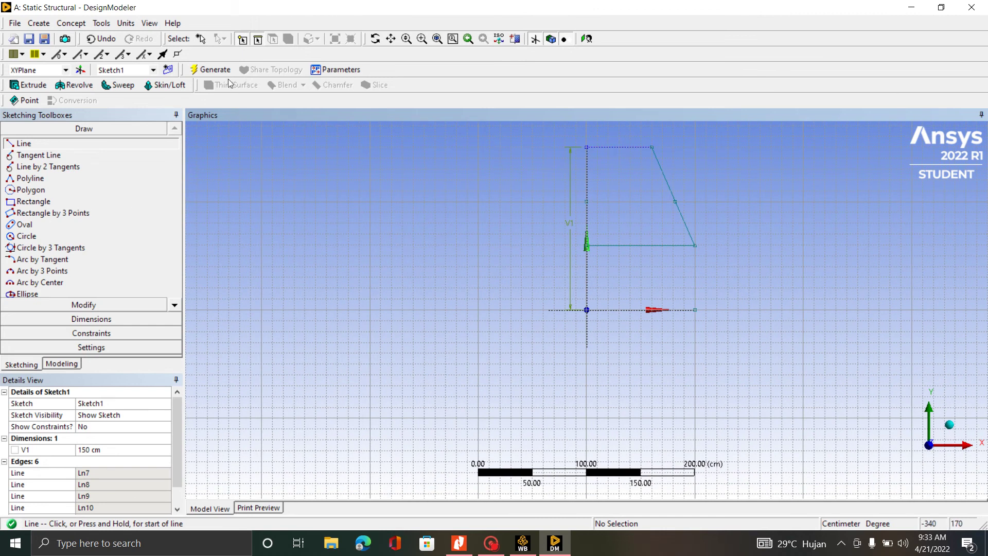
- View the sketch at an angle and hide the sketch grid in 2D
{"action": "left_click", "coordinate": [60, 365]}
{"action": "scroll", "coordinate": [498, 291], "scroll_direction": "down", "scroll_amount": 3}
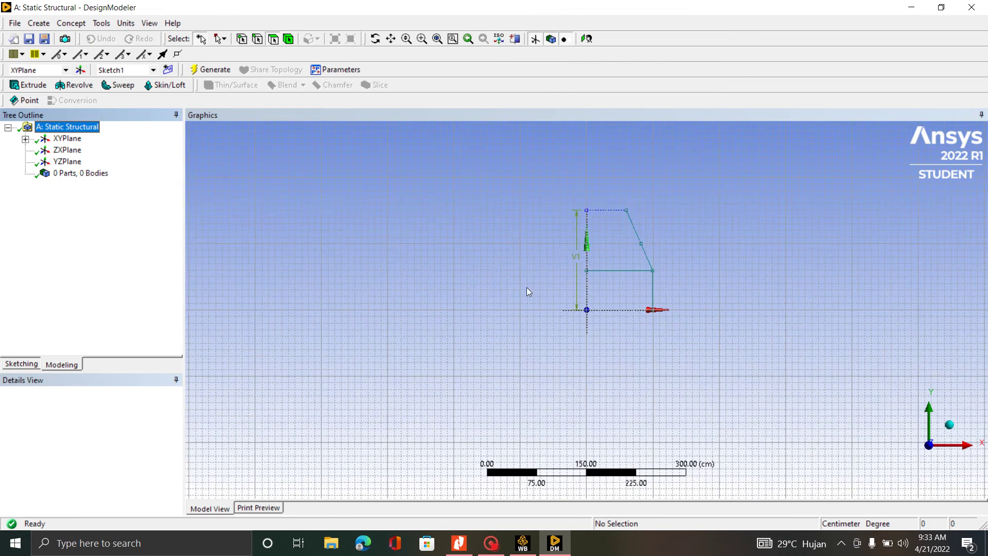
{"action": "mouse_move", "coordinate": [758, 209]}
{"action": "middle_mouse_down"}
{"action": "mouse_move", "coordinate": [712, 260]}
{"action": "mouse_move", "coordinate": [721, 261]}
{"action": "mouse_move", "coordinate": [694, 258]}
{"action": "middle_mouse_up"}
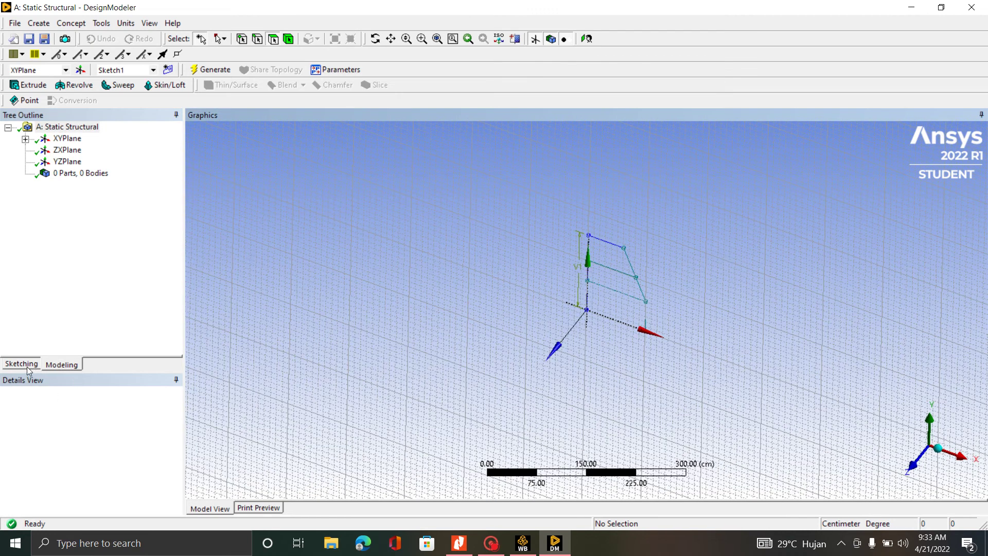
{"action": "left_click", "coordinate": [27, 366]}
{"action": "left_click", "coordinate": [112, 345]}
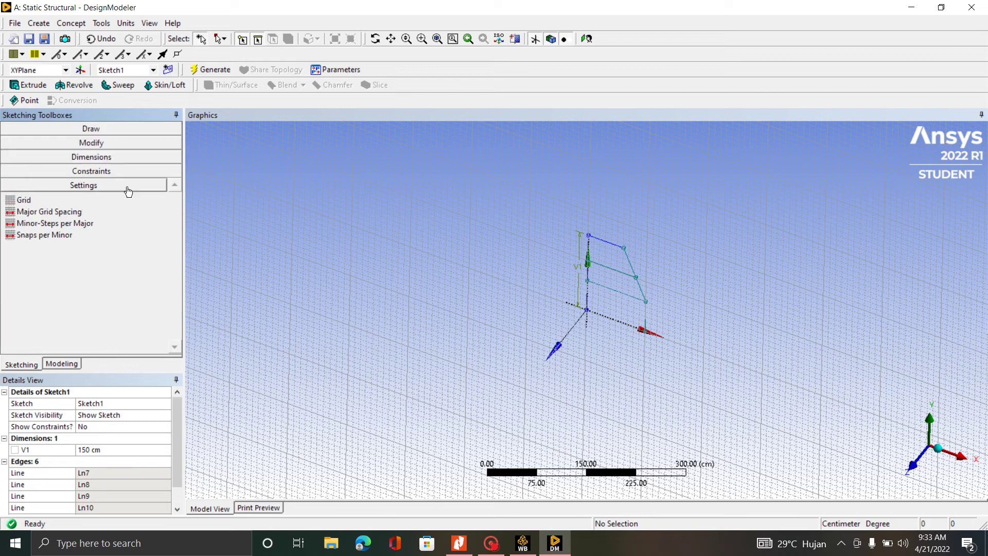
{"action": "left_click", "coordinate": [87, 201]}
{"action": "left_click", "coordinate": [142, 200]}
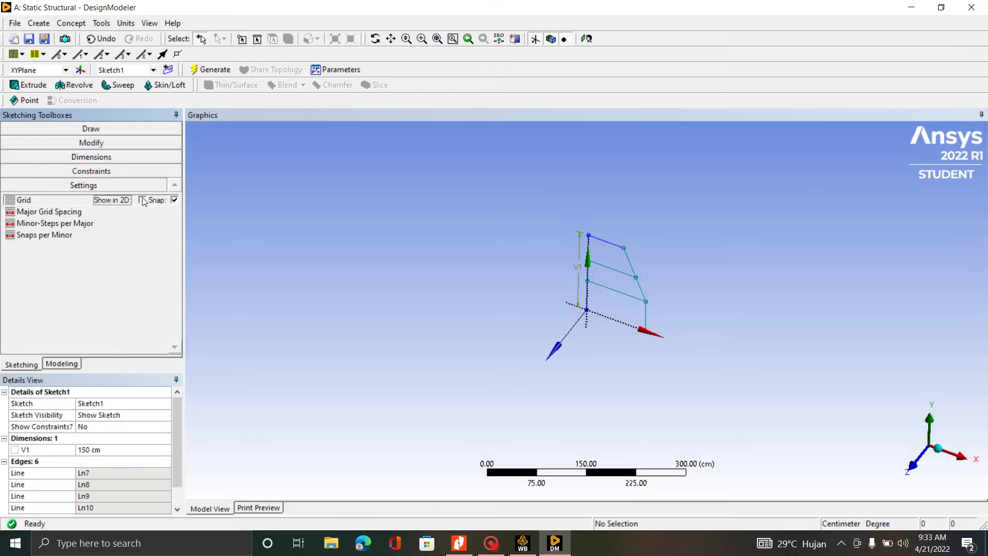
{"action": "scroll", "coordinate": [572, 291], "scroll_direction": "up", "scroll_amount": 2}
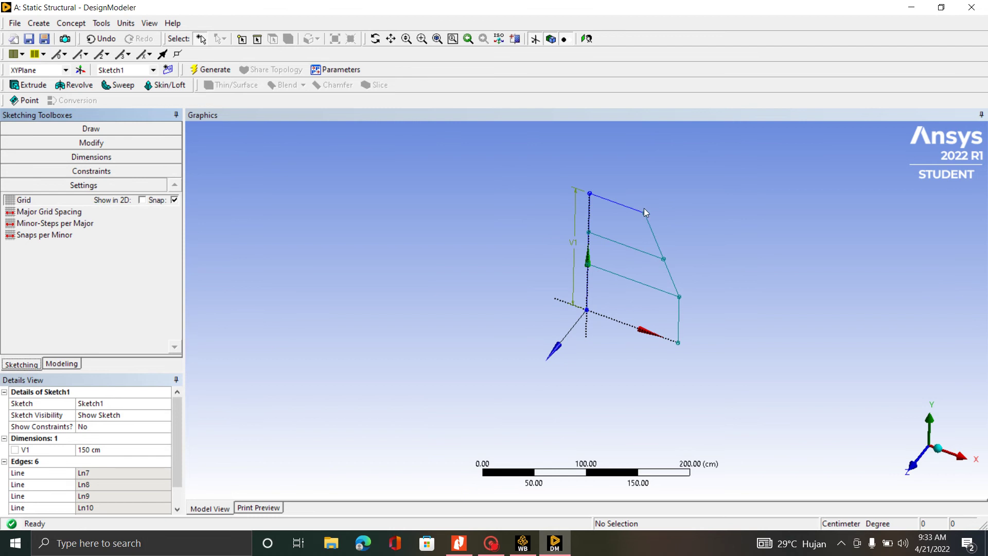
{"action": "scroll", "coordinate": [642, 214], "scroll_direction": "up", "scroll_amount": 2}
{"action": "scroll", "coordinate": [684, 228], "scroll_direction": "up", "scroll_amount": 2}
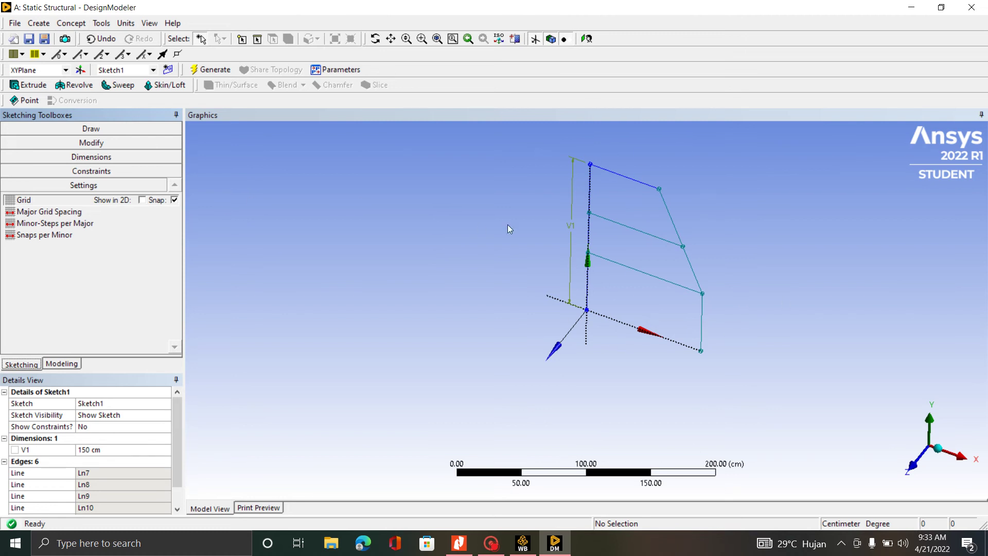
{"action": "left_click", "coordinate": [71, 23]}
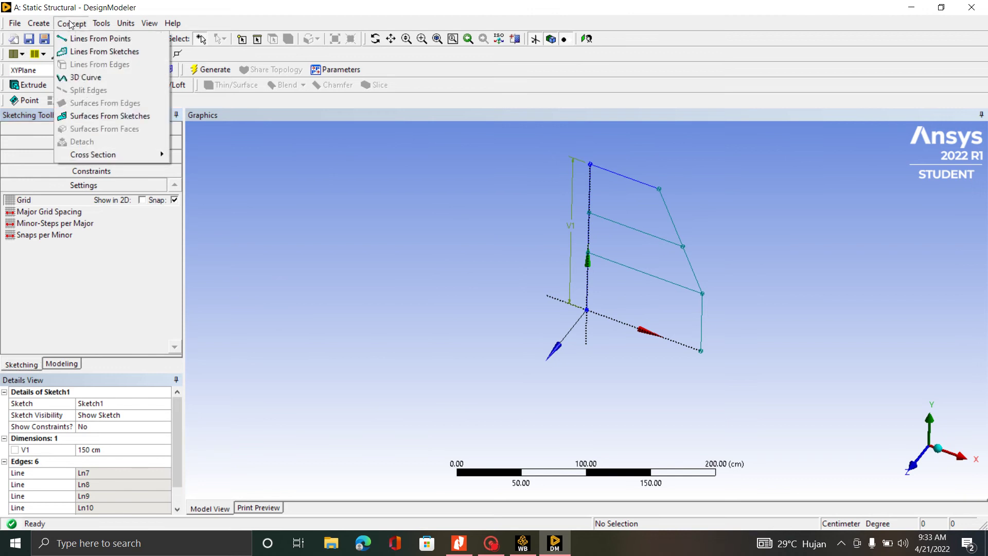
{"action": "mouse_move", "coordinate": [39, 24]}
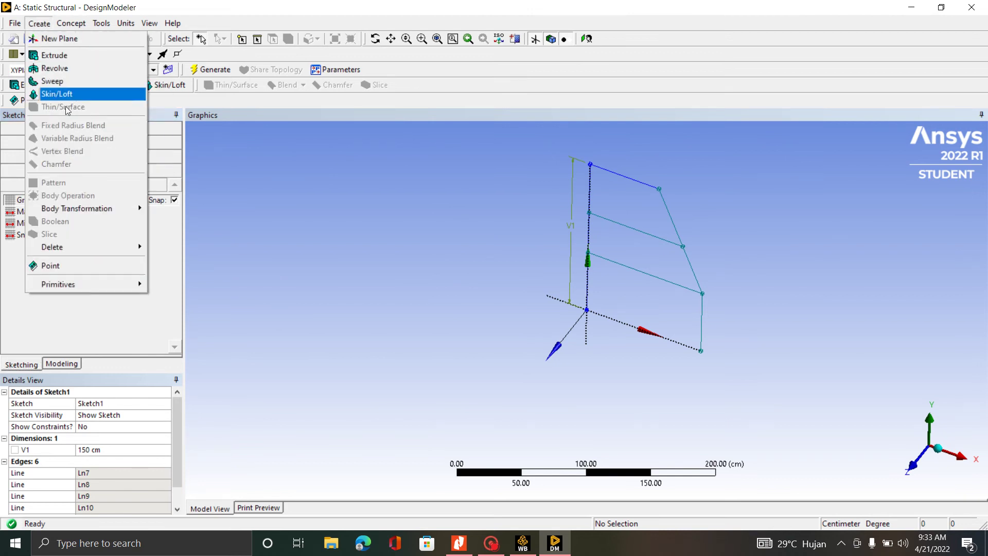
{"action": "mouse_move", "coordinate": [93, 208]}
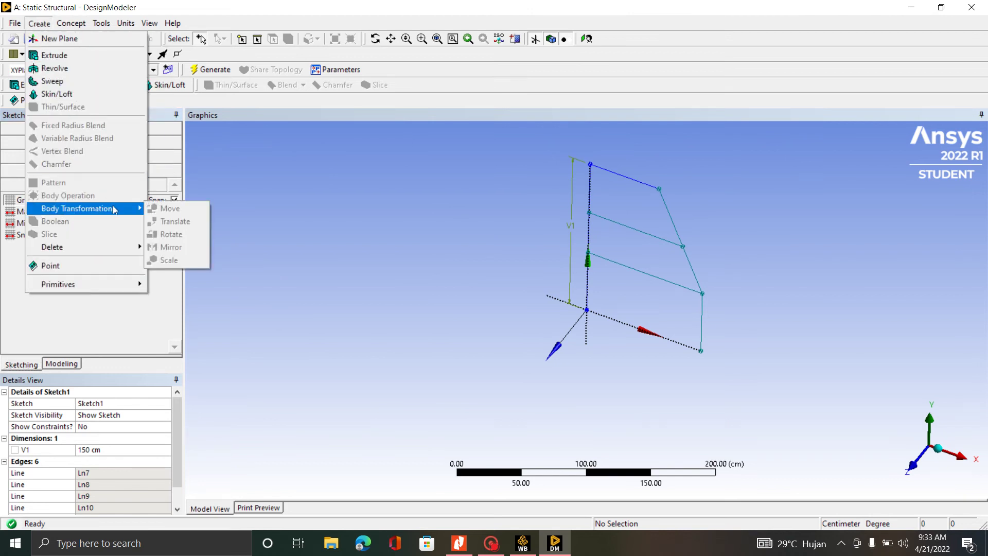
{"action": "left_click", "coordinate": [311, 216]}
- Return from sketching to the model's tree outline and select its parts and bodies entry
{"action": "left_click", "coordinate": [68, 364]}
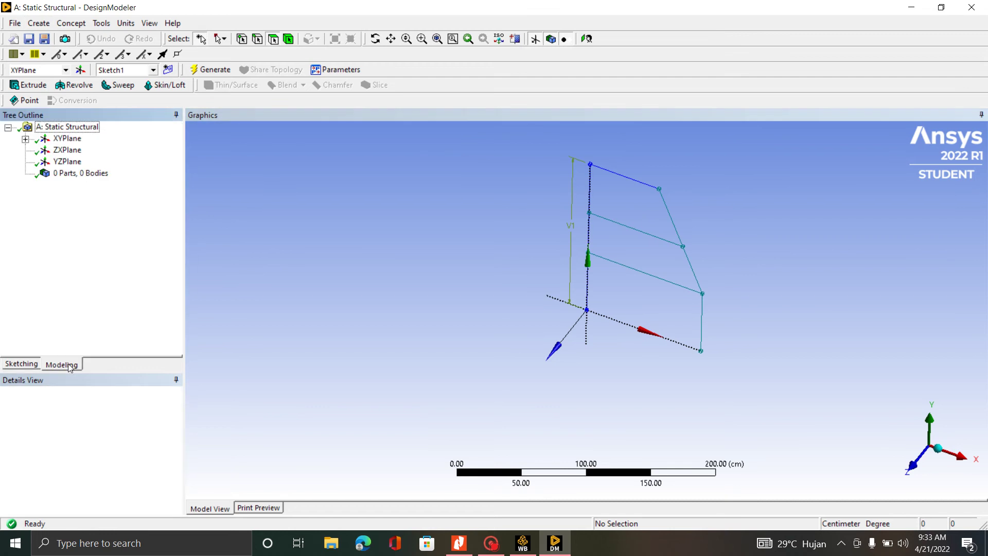
{"action": "left_click", "coordinate": [69, 173]}
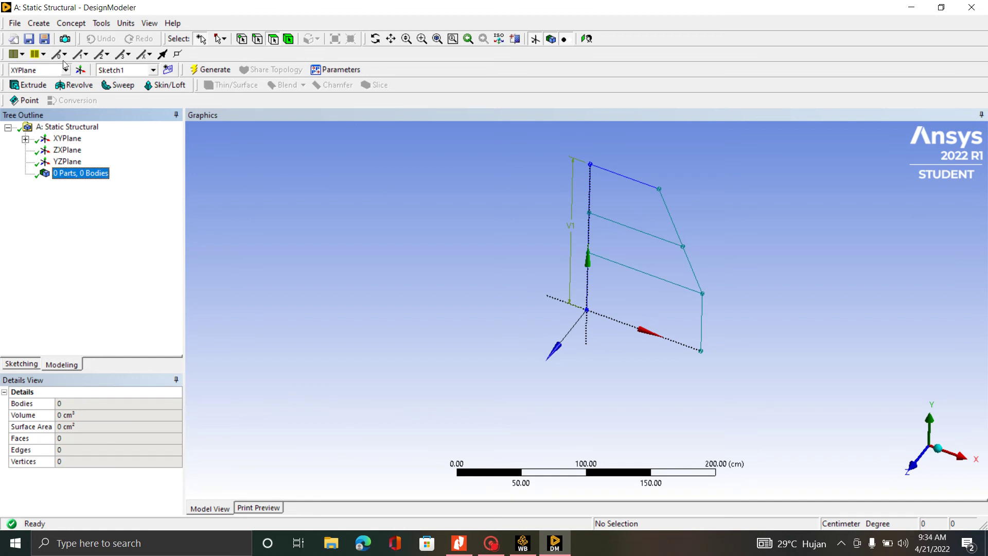
- Create a line body from Sketch1 on the XY plane with Lines From Sketches and generate it
{"action": "left_click", "coordinate": [71, 24]}
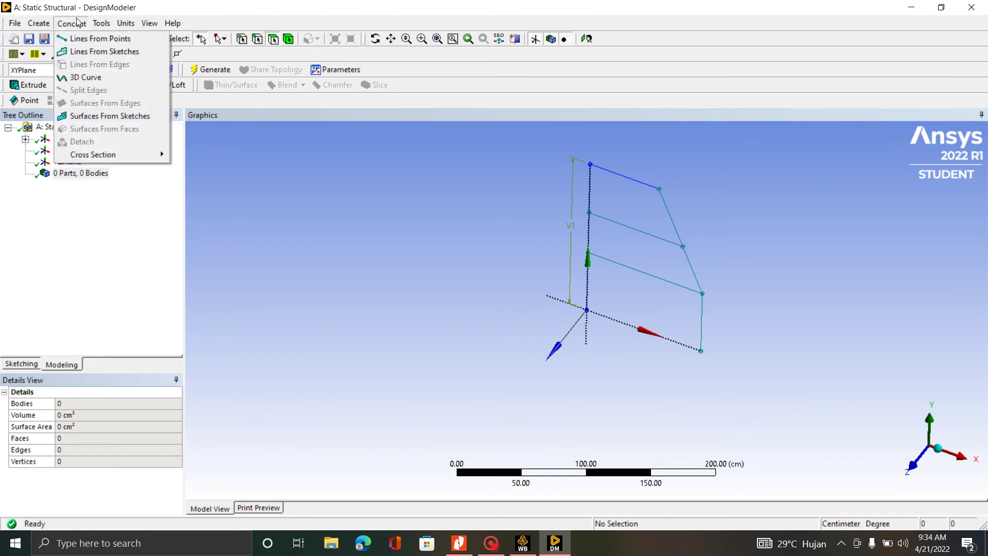
{"action": "left_click", "coordinate": [110, 250]}
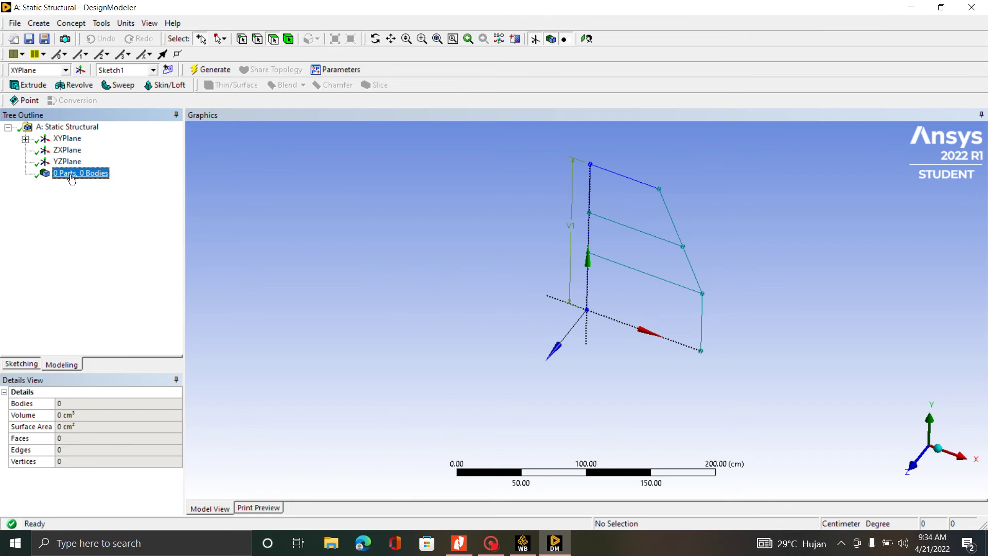
{"action": "left_click", "coordinate": [25, 140]}
{"action": "left_click", "coordinate": [83, 151]}
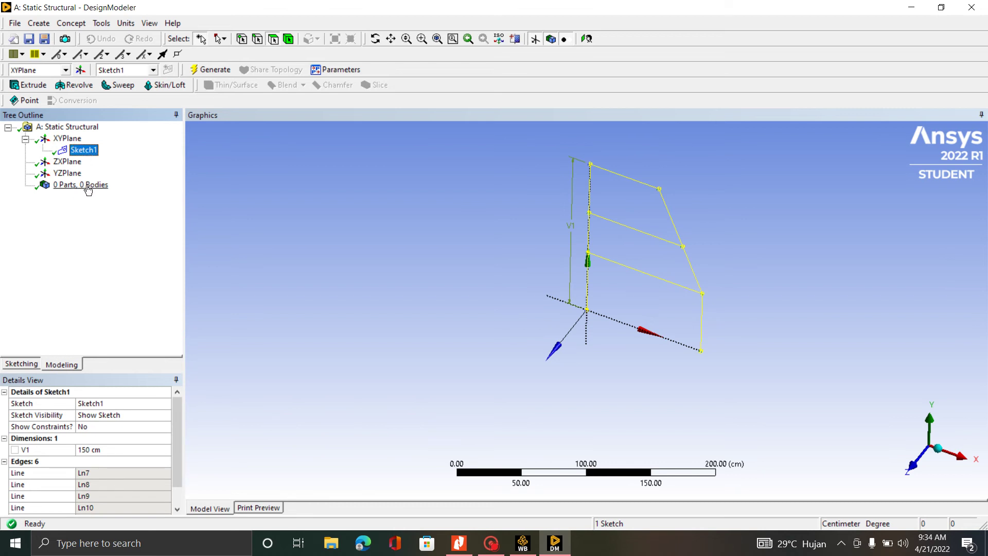
{"action": "left_click", "coordinate": [71, 24]}
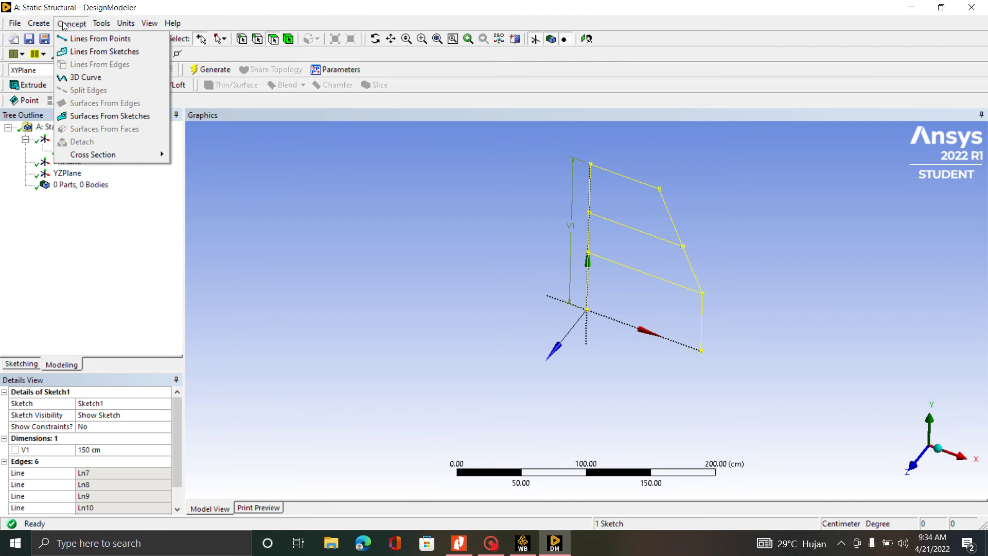
{"action": "left_click", "coordinate": [92, 52]}
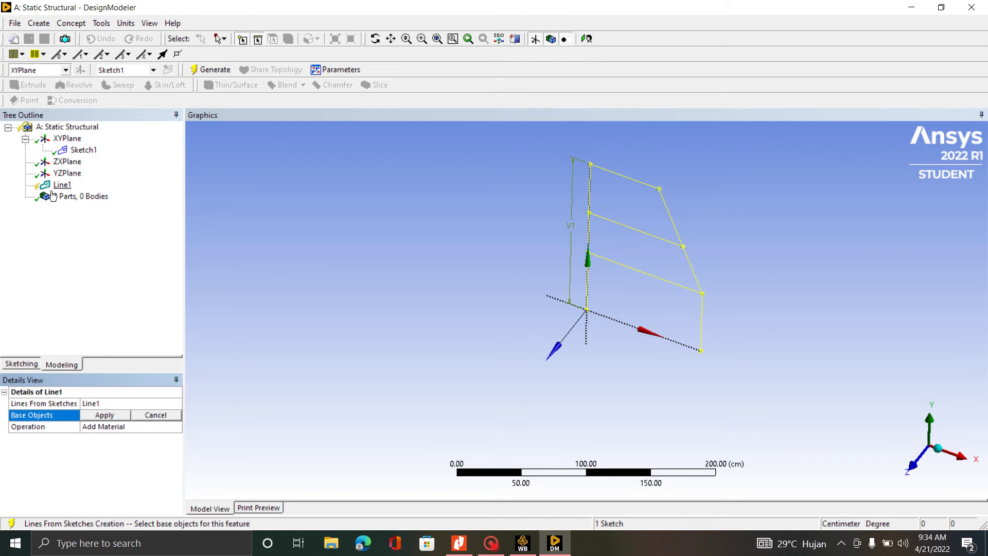
{"action": "left_click", "coordinate": [212, 71]}
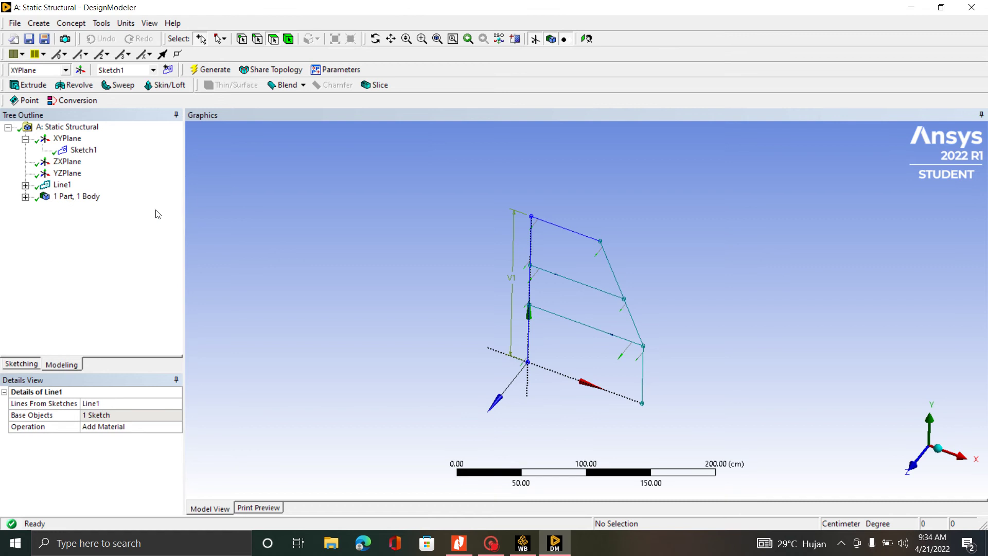
- Set up a Translate body transformation of the frame's line body with Preserve Bodies set to Yes
{"action": "scroll", "coordinate": [606, 188], "scroll_direction": "up", "scroll_amount": 4}
{"action": "scroll", "coordinate": [606, 188], "scroll_direction": "down", "scroll_amount": 5}
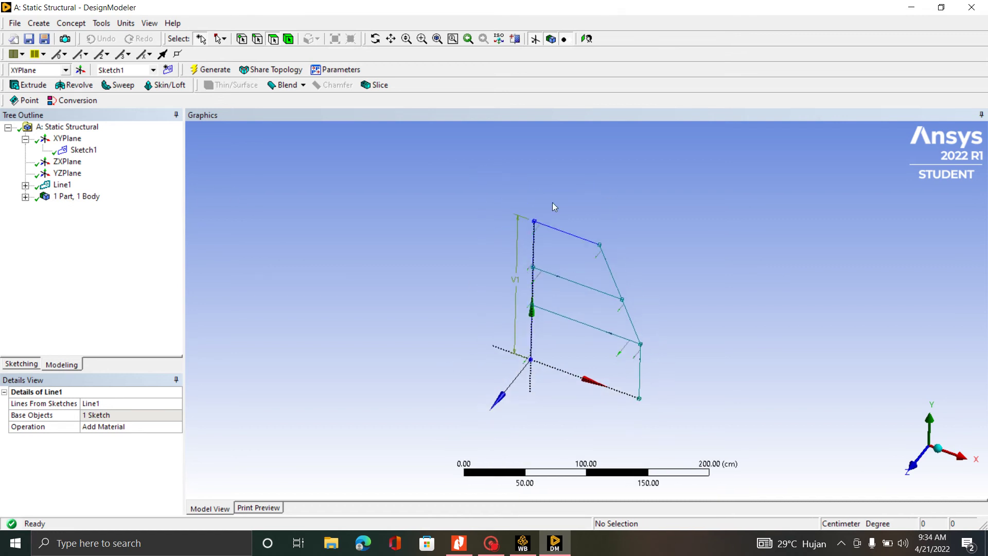
{"action": "left_click", "coordinate": [71, 26]}
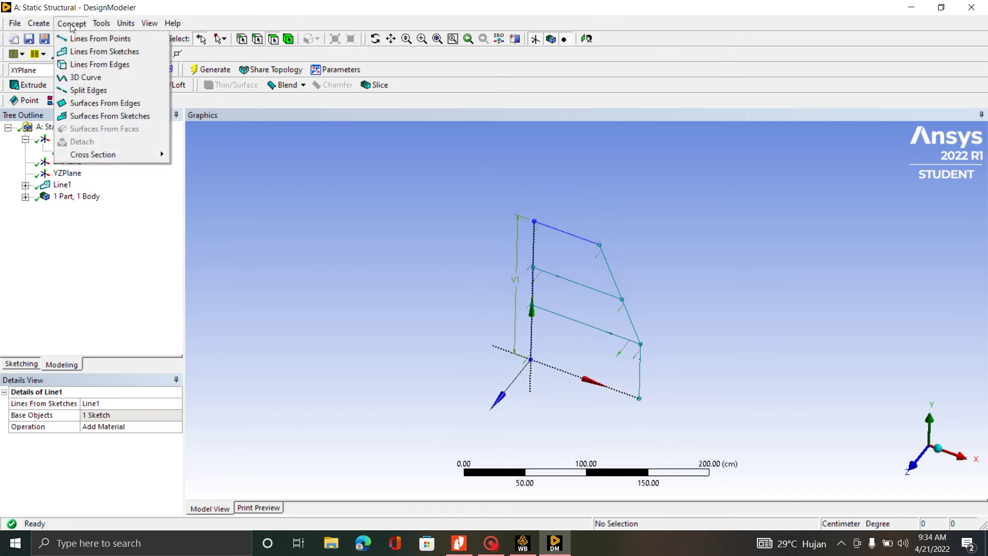
{"action": "mouse_move", "coordinate": [48, 26]}
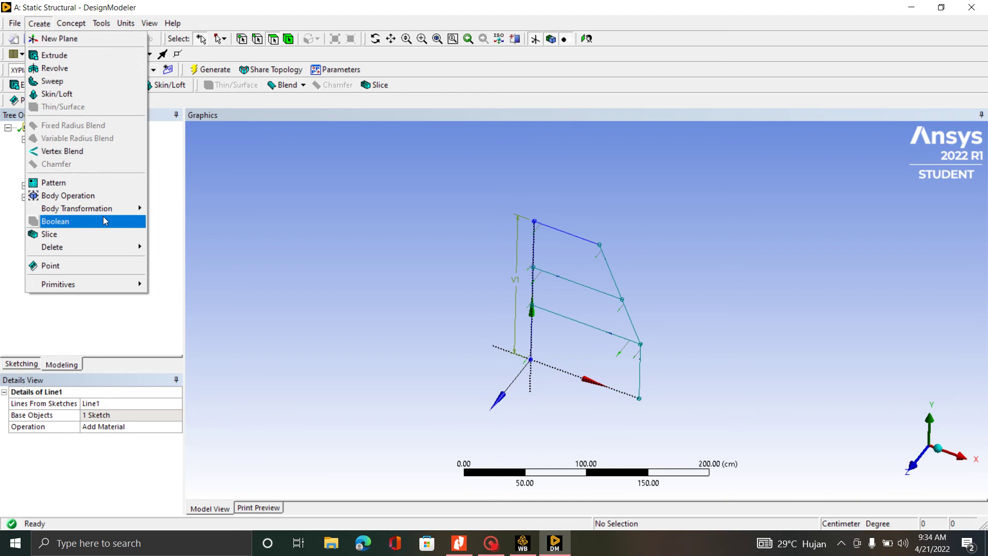
{"action": "mouse_move", "coordinate": [105, 214]}
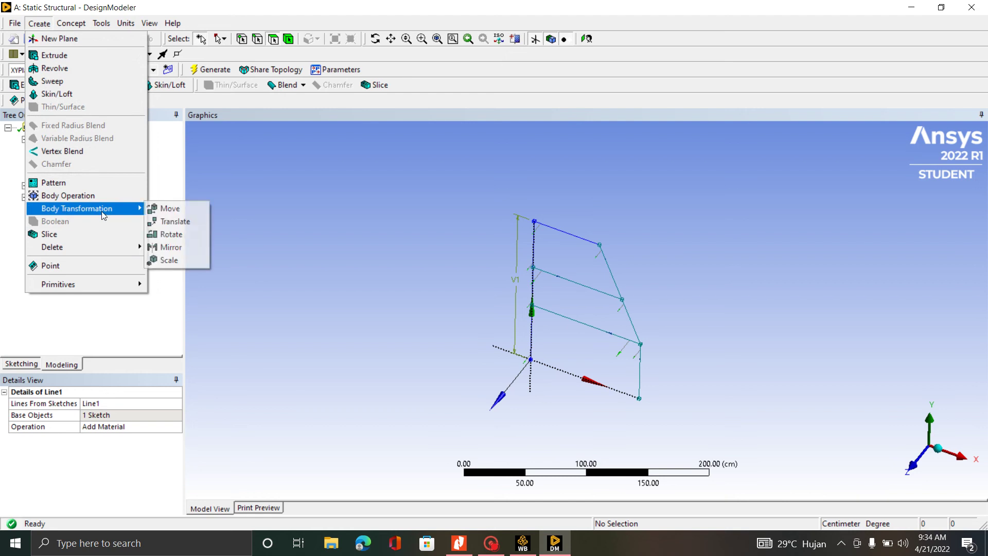
{"action": "left_click", "coordinate": [175, 222]}
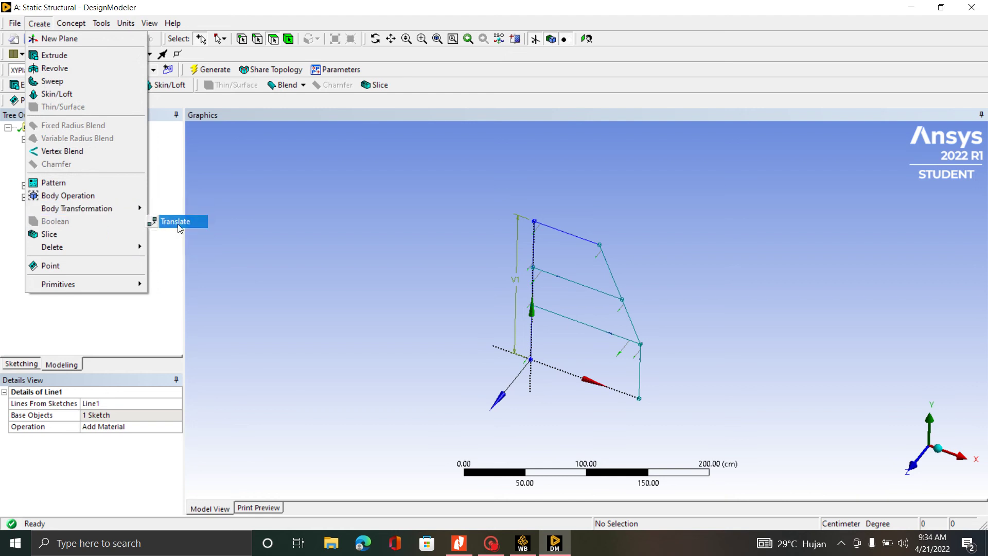
{"action": "left_click", "coordinate": [628, 316]}
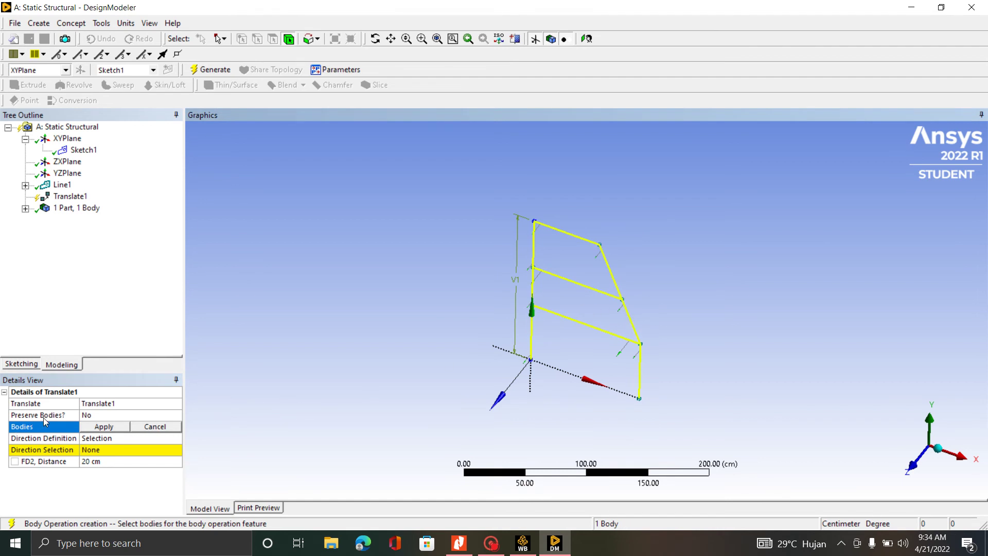
{"action": "left_click", "coordinate": [119, 418]}
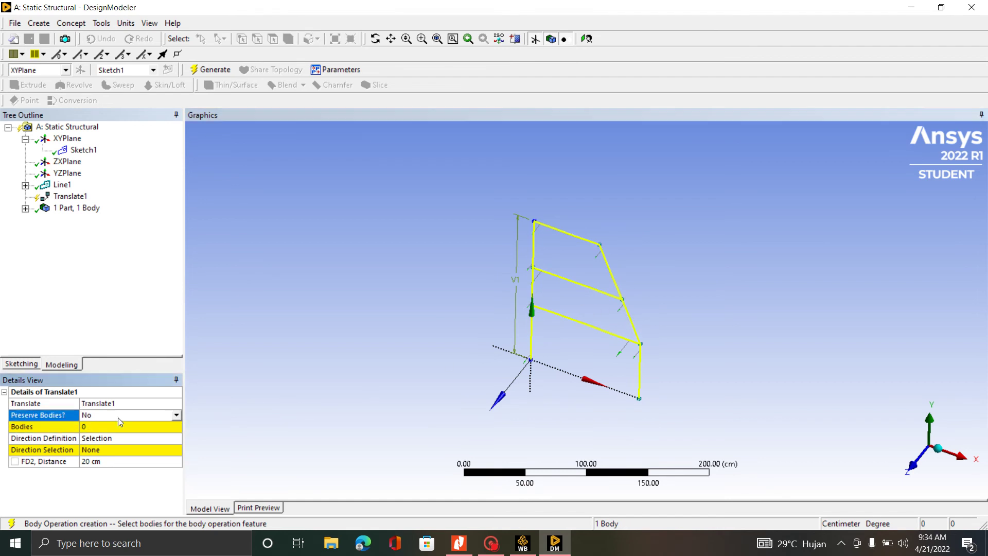
{"action": "left_click", "coordinate": [176, 416]}
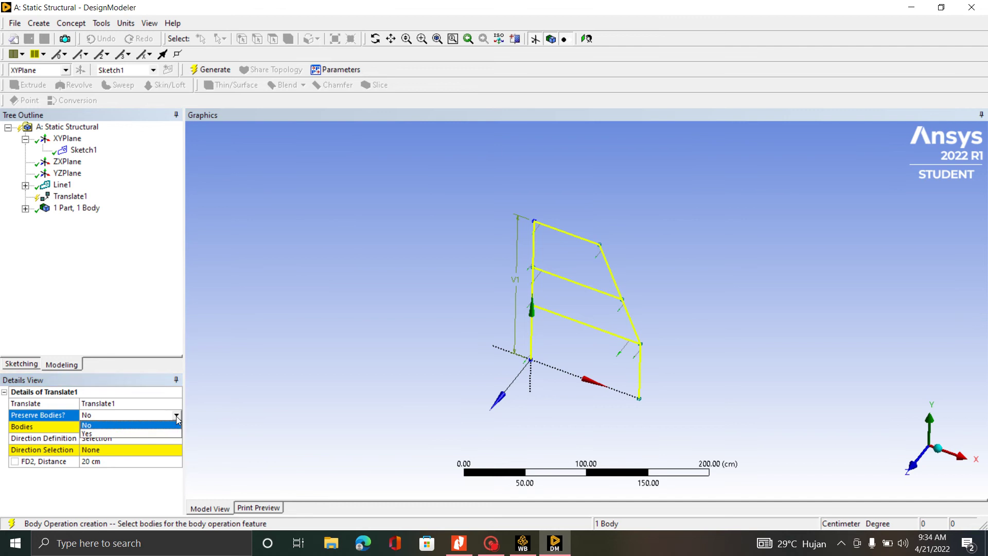
{"action": "left_click", "coordinate": [138, 427]}
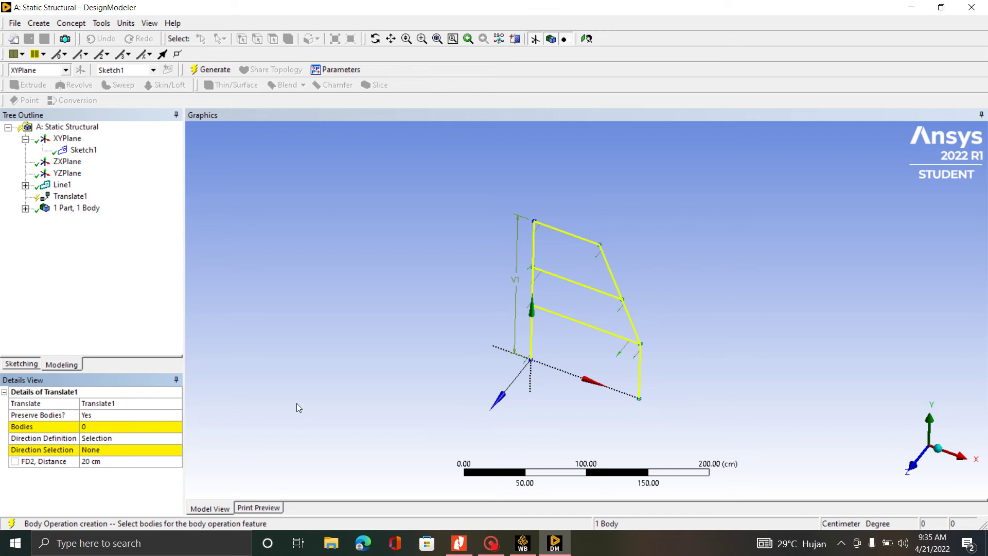
{"action": "left_click", "coordinate": [116, 427]}
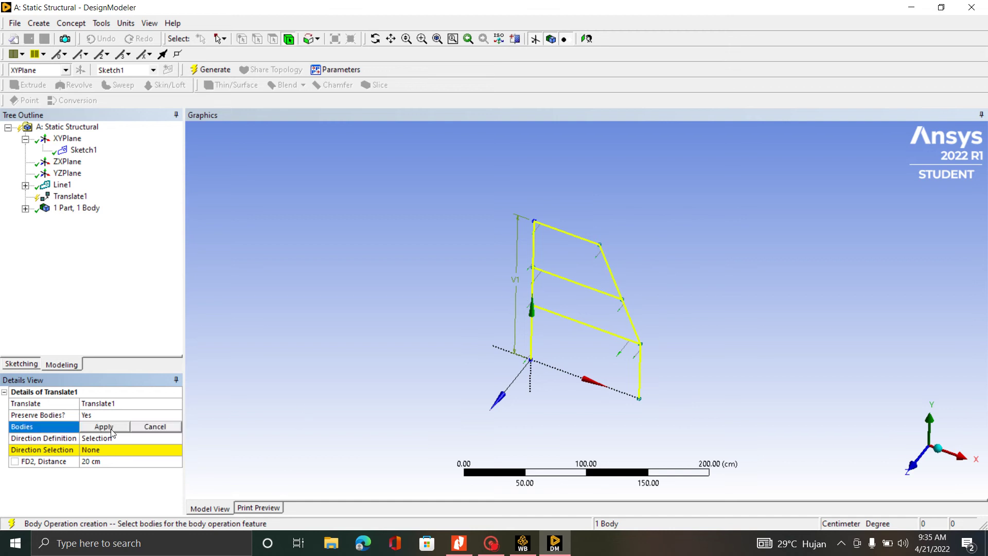
{"action": "left_click", "coordinate": [114, 431]}
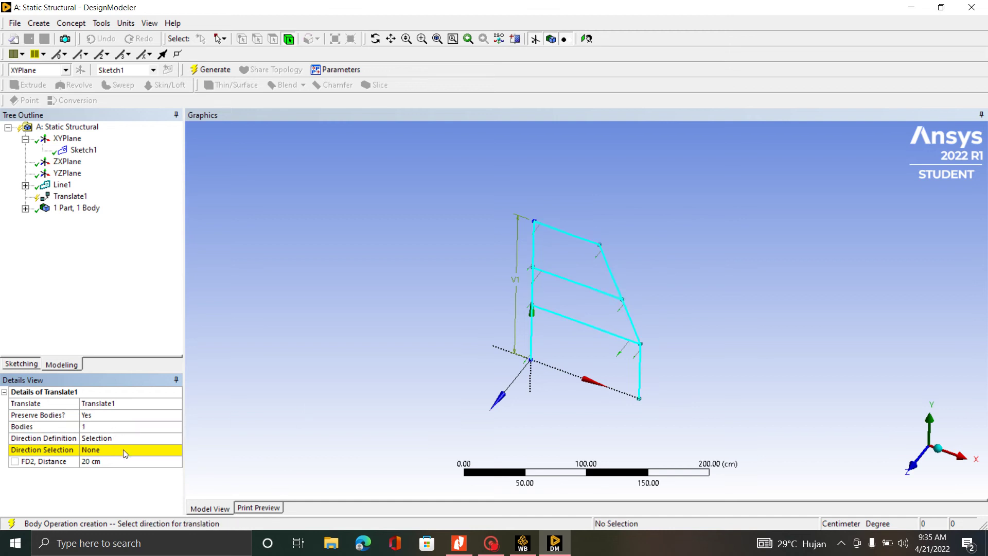
- Define the translation direction by coordinates with a Z offset of 100 cm and generate the copied frame
{"action": "left_click", "coordinate": [125, 451]}
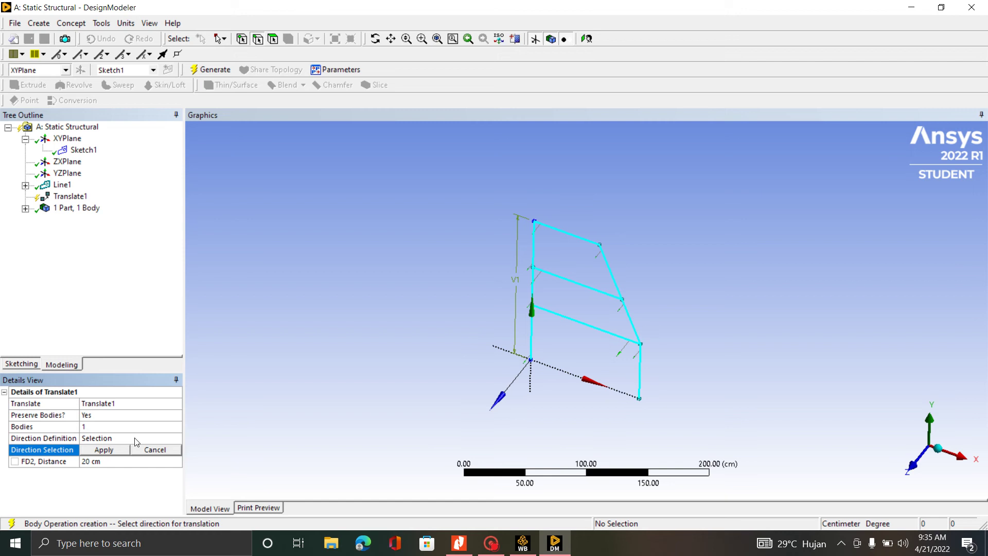
{"action": "left_click", "coordinate": [135, 438]}
{"action": "left_click", "coordinate": [177, 437]}
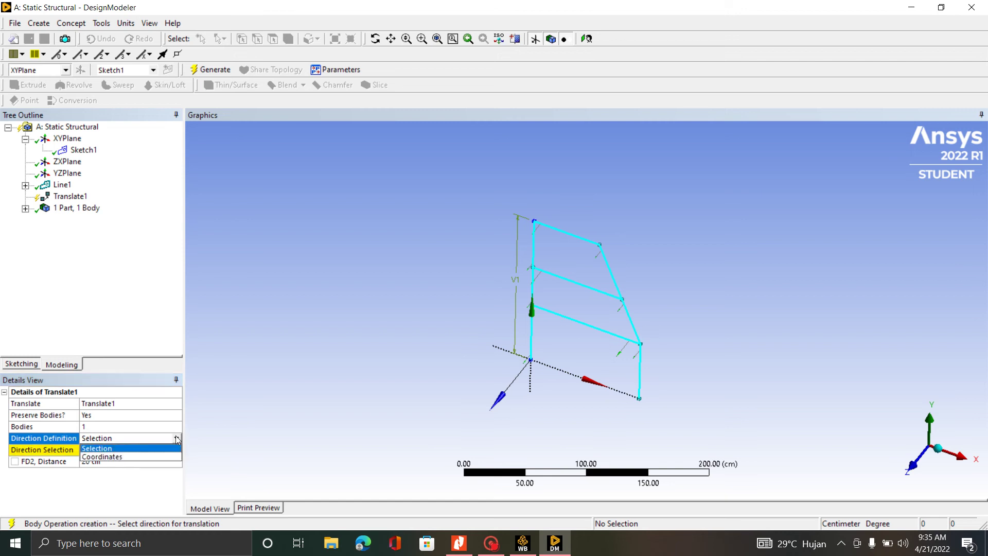
{"action": "left_click", "coordinate": [136, 457]}
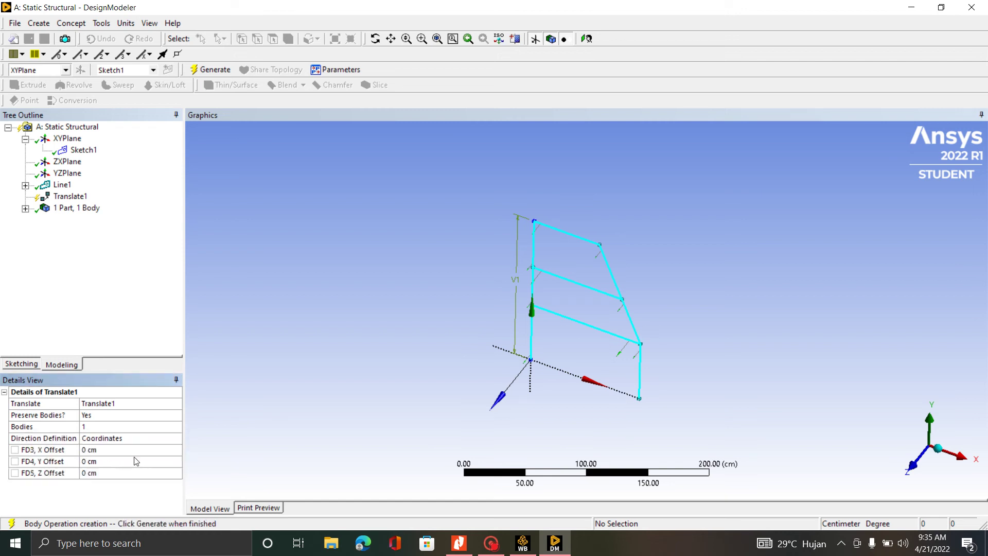
{"action": "left_click", "coordinate": [105, 473]}
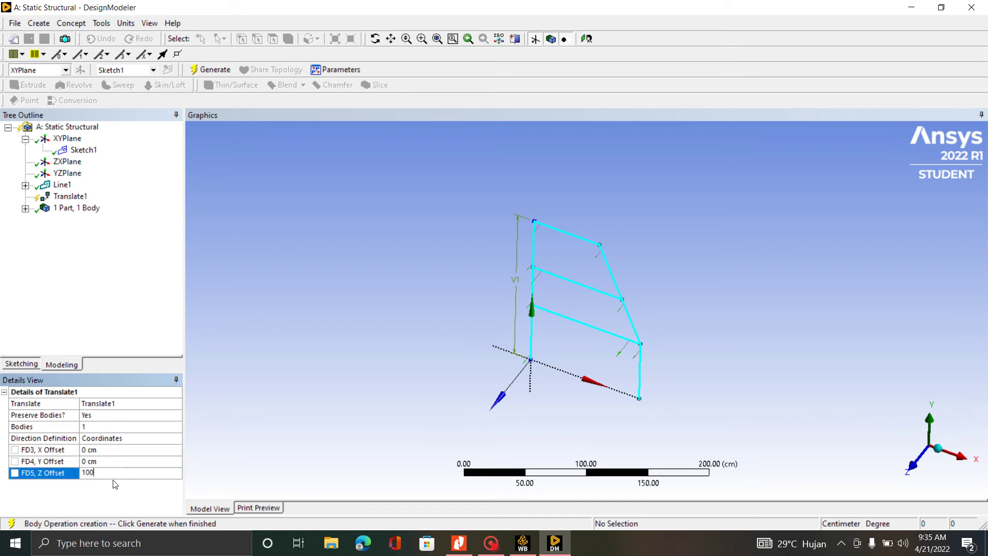
{"action": "type", "text": "100"}
{"action": "key", "text": "Return"}
{"action": "mouse_move", "coordinate": [571, 221]}
{"action": "middle_mouse_down"}
{"action": "mouse_move", "coordinate": [632, 319]}
{"action": "mouse_move", "coordinate": [473, 293]}
{"action": "mouse_move", "coordinate": [547, 314]}
{"action": "middle_mouse_up"}
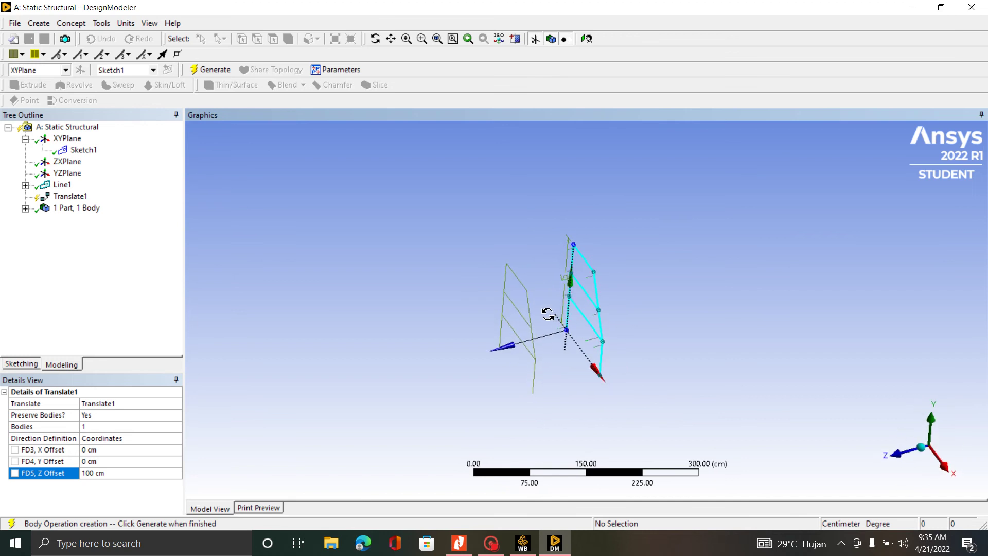
{"action": "left_click", "coordinate": [214, 69]}
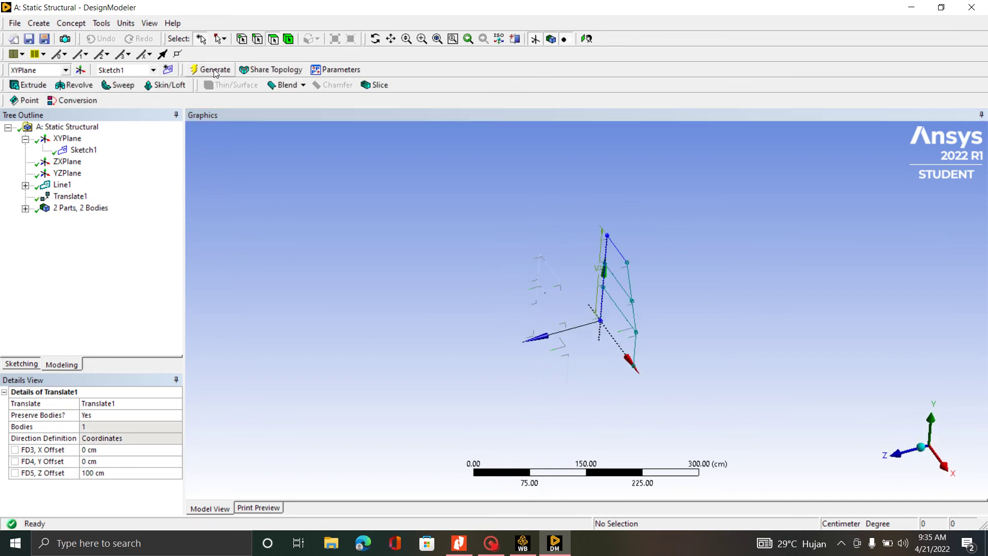
- Start Lines From Points and connect the original frame's upper corner on the Y axis to the matching corner of the copy
{"action": "scroll", "coordinate": [509, 310], "scroll_direction": "up", "scroll_amount": 3}
{"action": "middle_click_drag", "start_coordinate": [575, 340], "coordinate": [554, 300]}
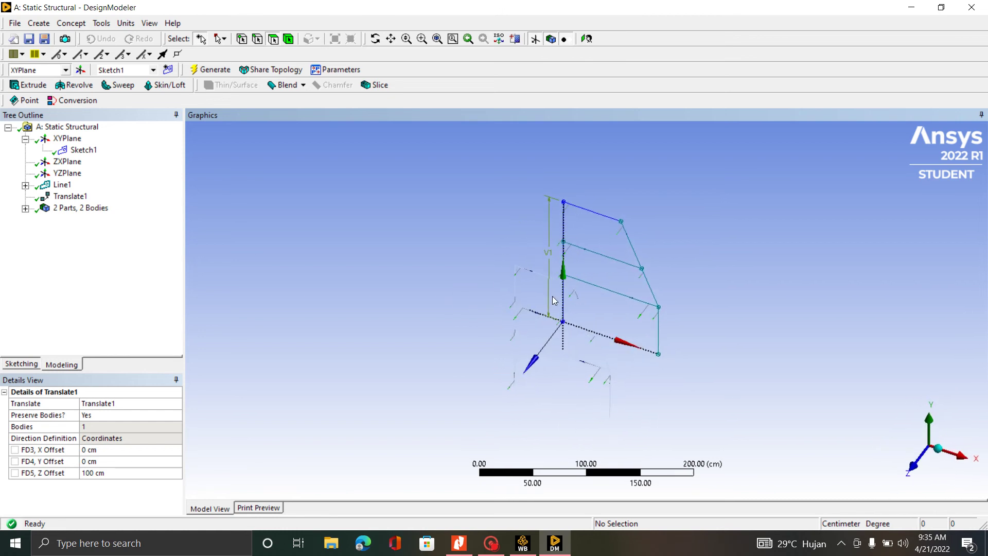
{"action": "scroll", "coordinate": [591, 222], "scroll_direction": "up", "scroll_amount": 4}
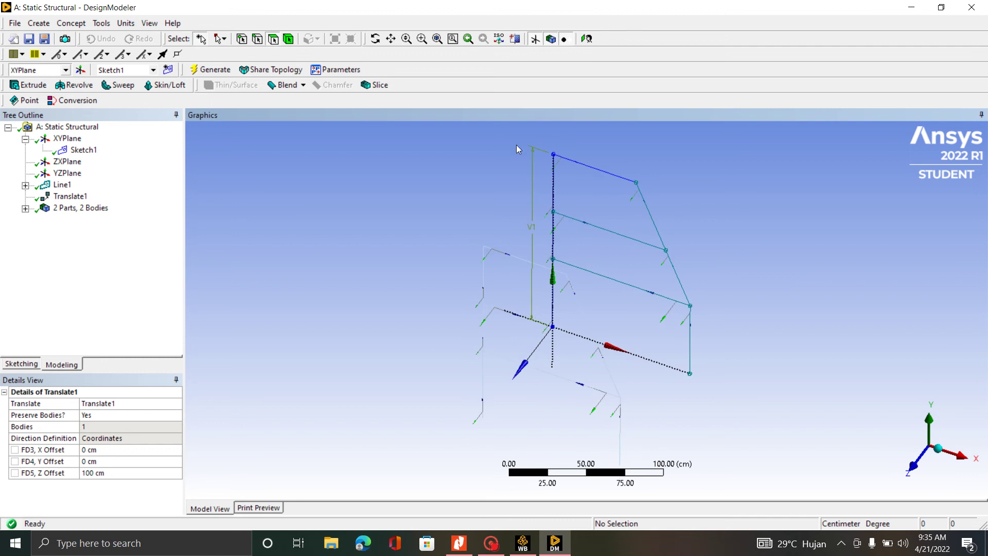
{"action": "left_click", "coordinate": [71, 23]}
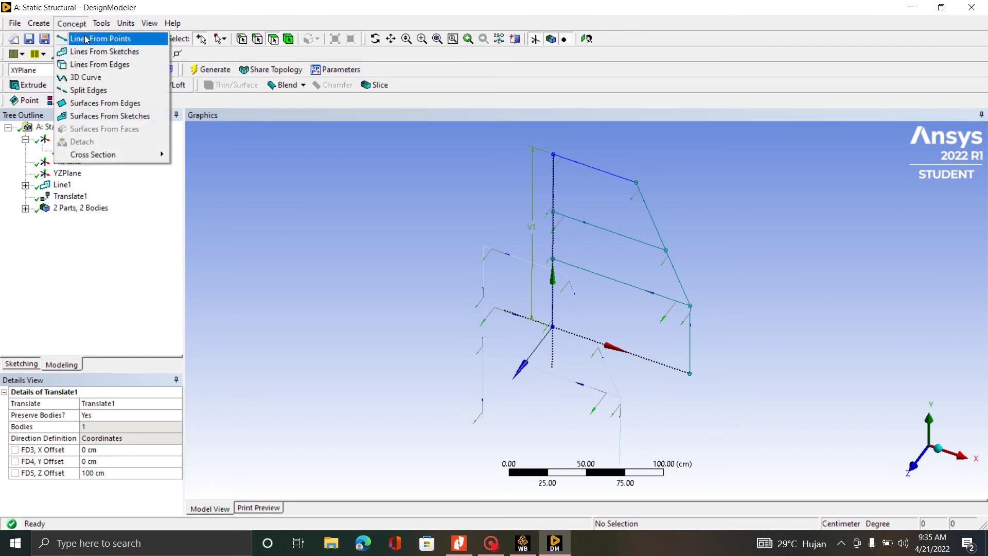
{"action": "left_click", "coordinate": [86, 40]}
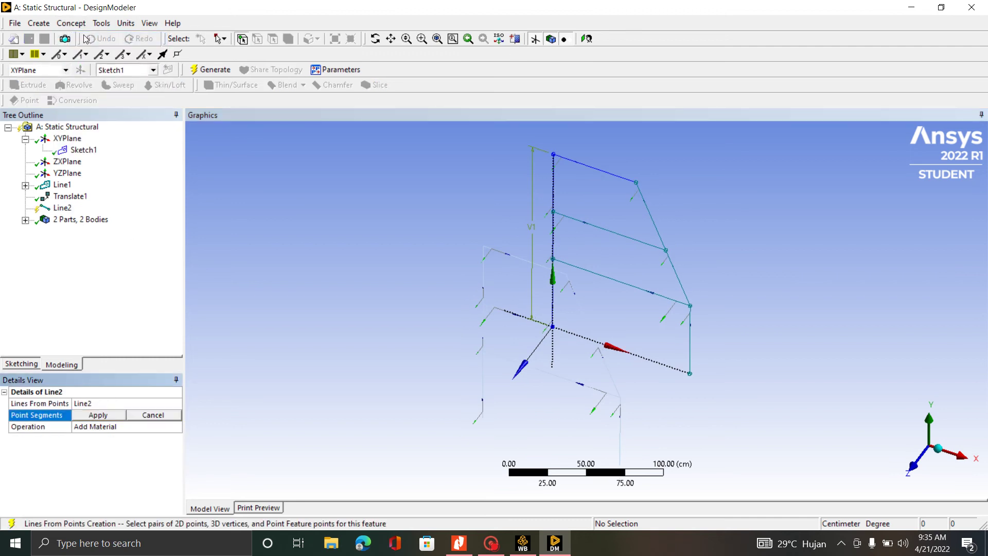
{"action": "left_click", "coordinate": [85, 24]}
{"action": "left_click", "coordinate": [85, 25]}
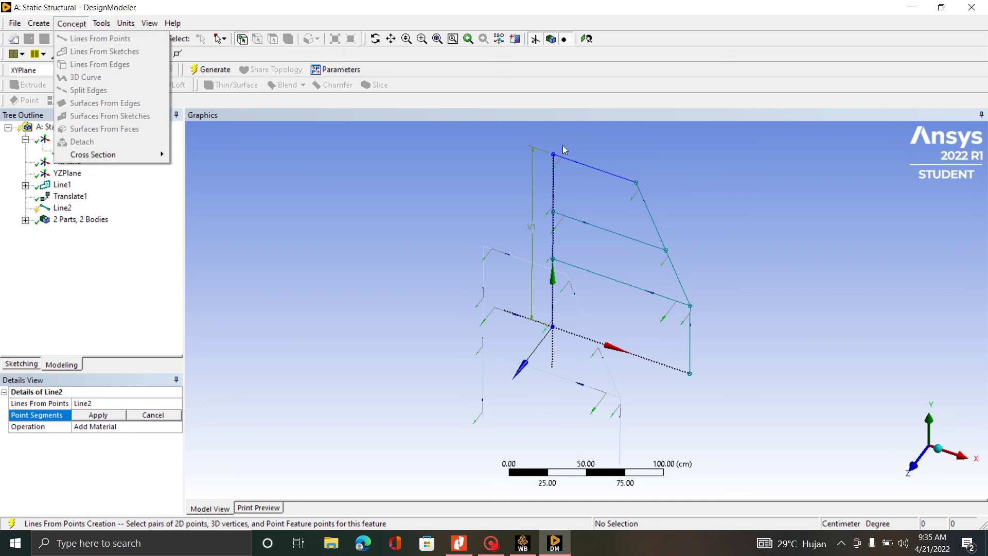
{"action": "left_click", "coordinate": [118, 323]}
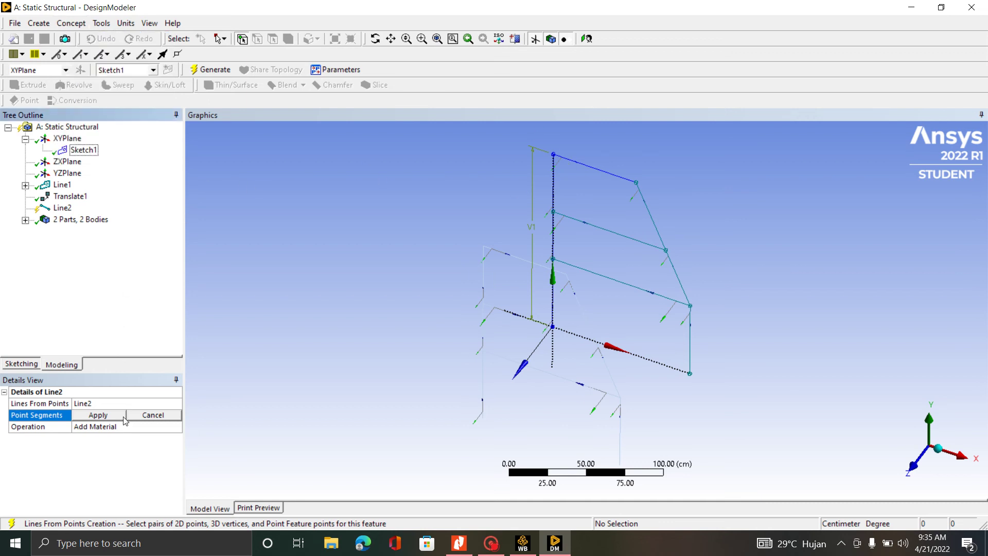
{"action": "left_click", "coordinate": [554, 154]}
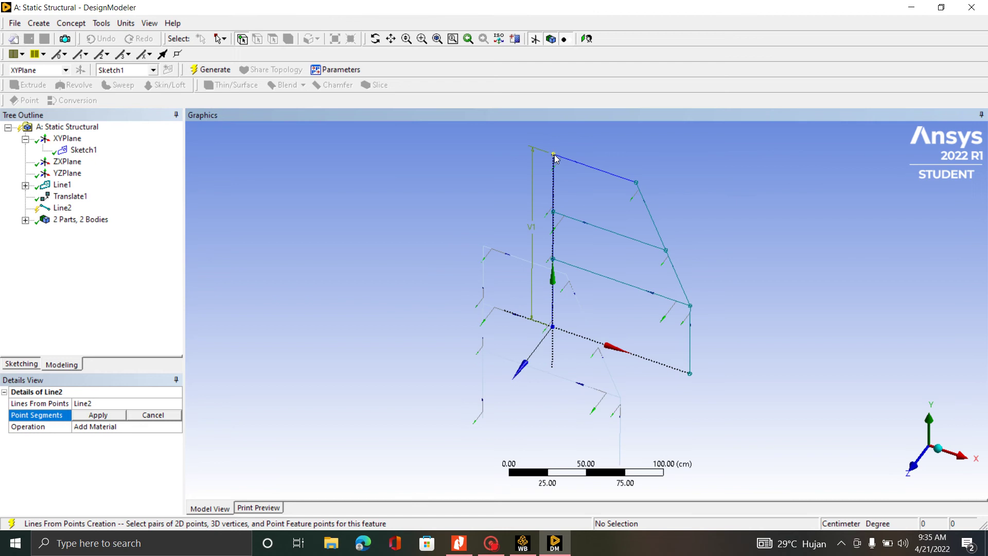
{"action": "left_click", "coordinate": [483, 246]}
- Add a point segment between the outer end of the original frame's top line and the matching vertex of the copy
{"action": "left_click", "coordinate": [637, 187]}
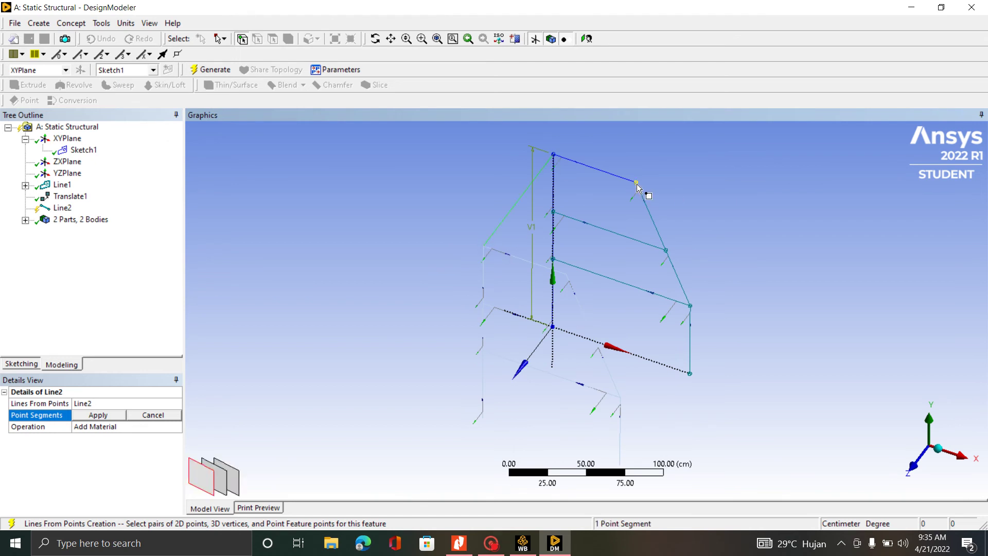
{"action": "left_click", "coordinate": [566, 276]}
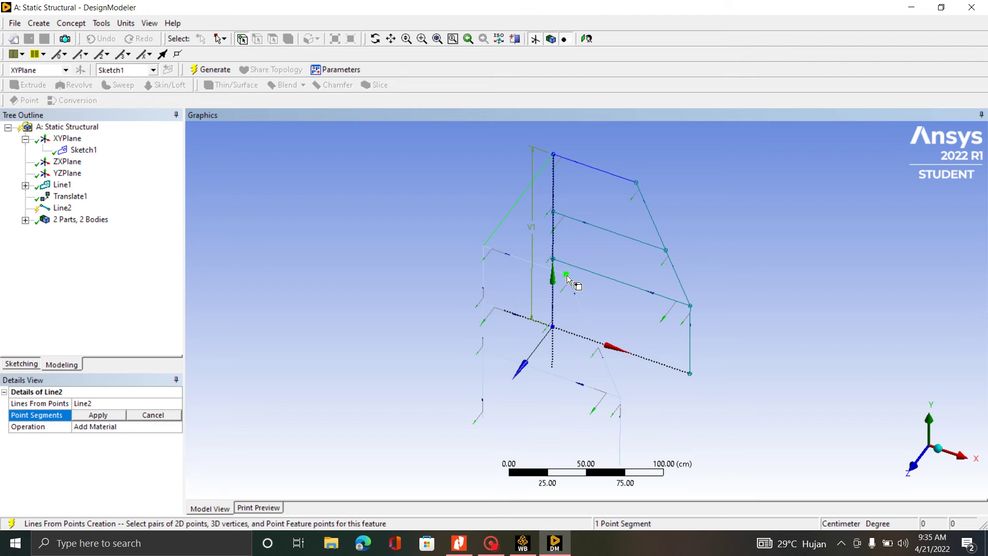
{"action": "left_click", "coordinate": [637, 185]}
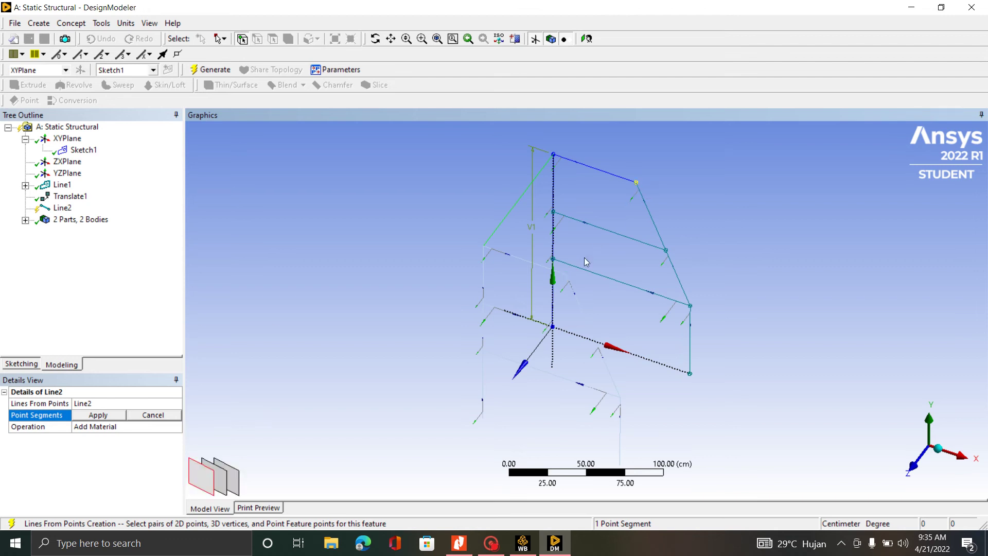
{"action": "left_click", "coordinate": [567, 276]}
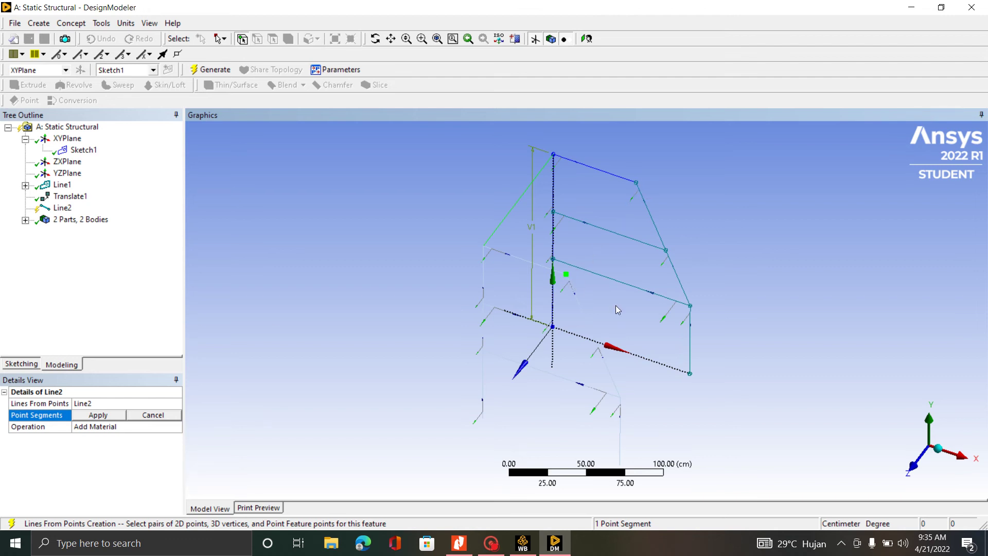
{"action": "left_click", "coordinate": [637, 183]}
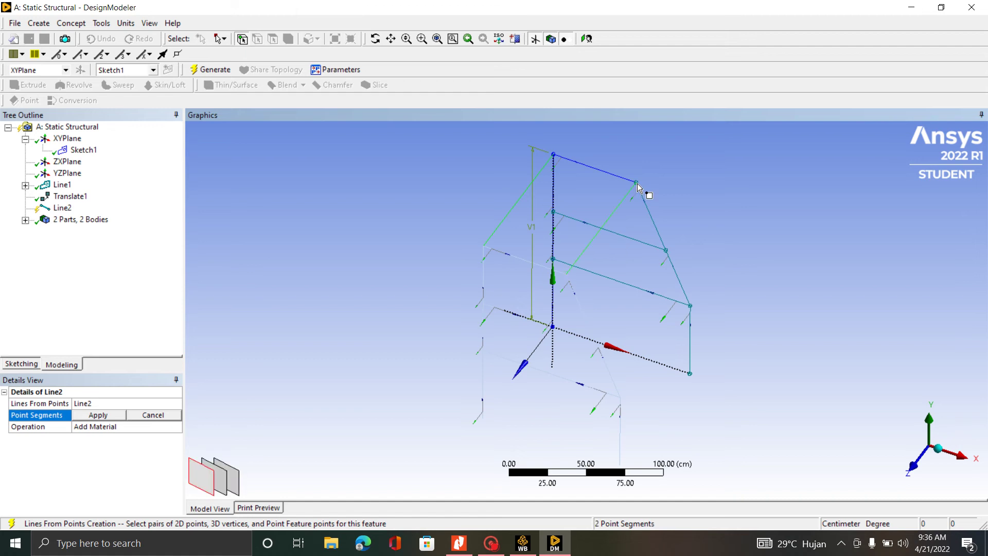
- Add point segments from the outer ends of the original frame's middle and lower lines to the matching vertices of the copy
{"action": "left_click", "coordinate": [668, 253]}
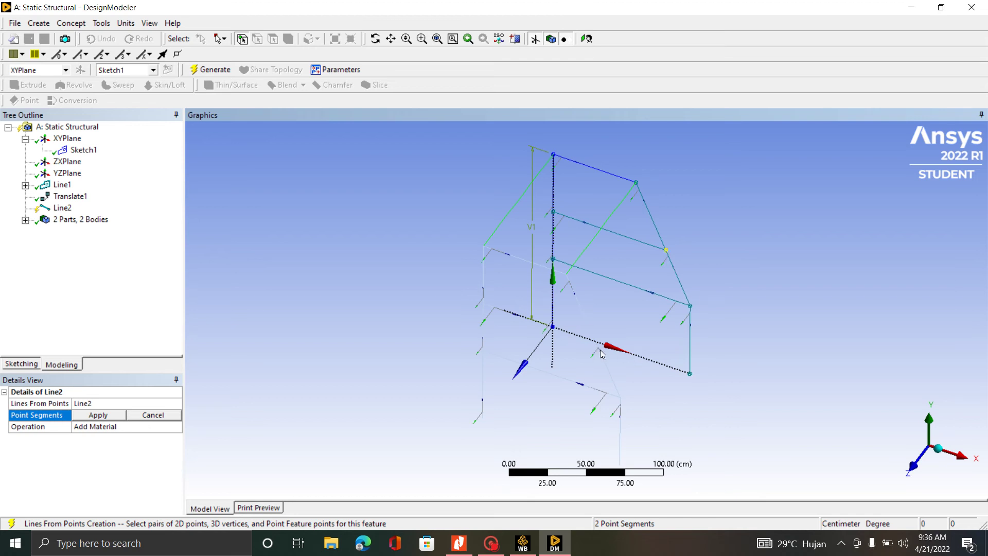
{"action": "middle_click_drag", "start_coordinate": [632, 357], "coordinate": [633, 331]}
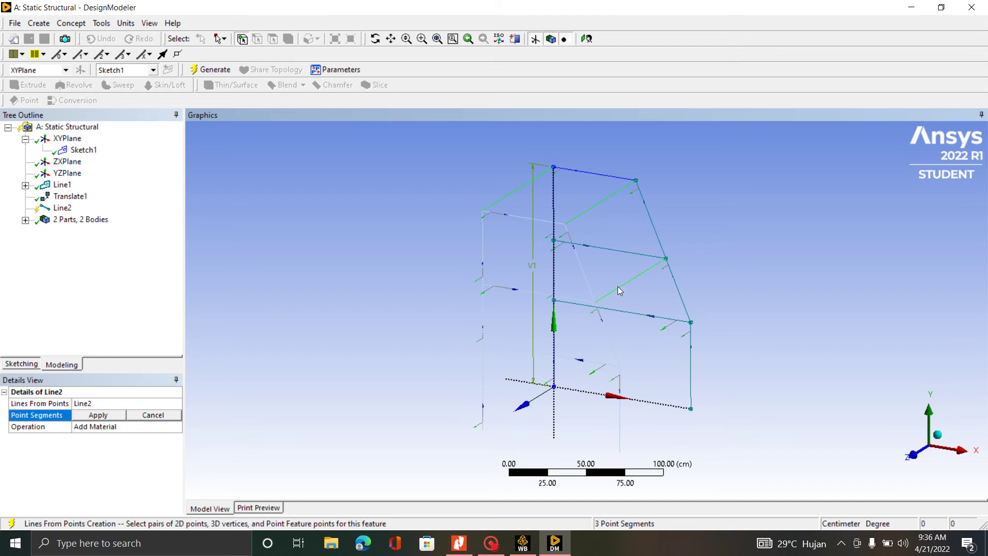
{"action": "left_click", "coordinate": [689, 324]}
{"action": "left_click", "coordinate": [620, 366]}
{"action": "mouse_move", "coordinate": [656, 375]}
{"action": "middle_mouse_down", "text": "ctrl"}
{"action": "mouse_move", "coordinate": [675, 386]}
{"action": "mouse_move", "coordinate": [647, 365]}
{"action": "middle_mouse_up", "text": "ctrl"}
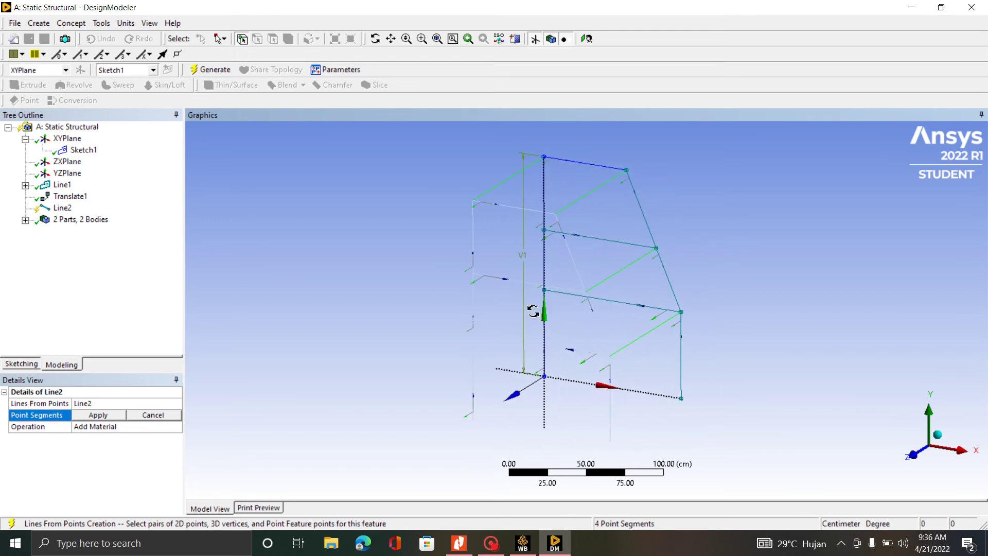
- Add point segments from the Y-axis ends of the original frame's middle and lower lines to the matching vertices of the copy
{"action": "middle_click_drag", "start_coordinate": [535, 327], "coordinate": [651, 319]}
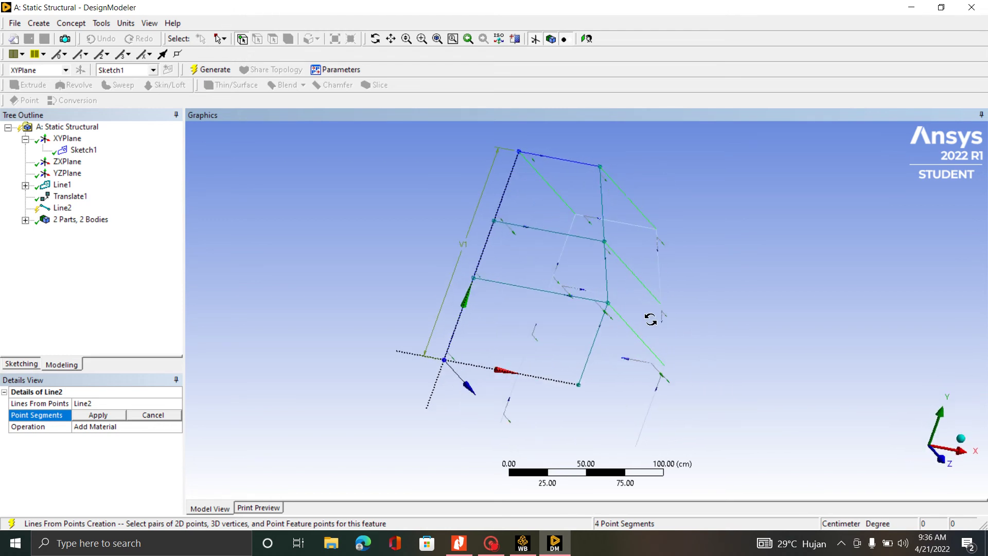
{"action": "left_click", "coordinate": [495, 224]}
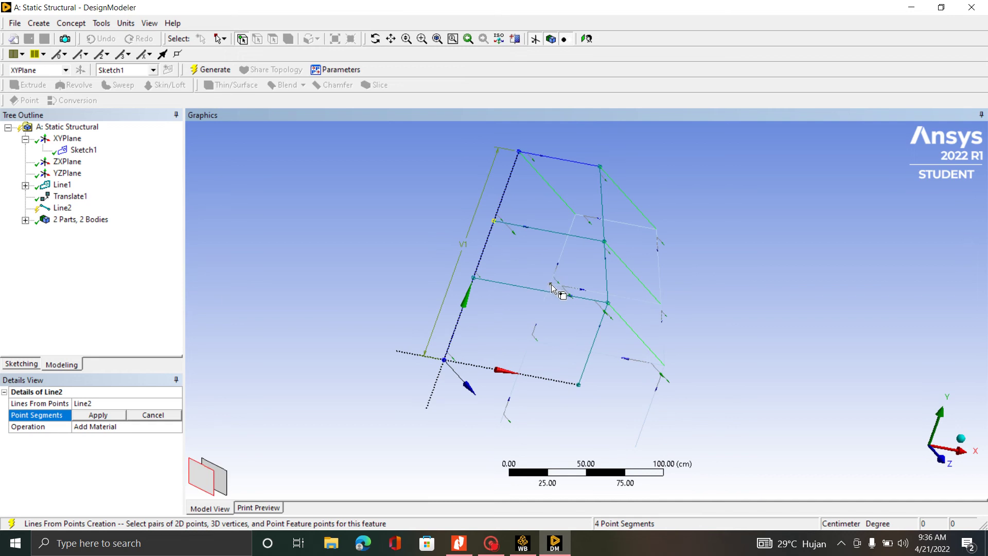
{"action": "left_click", "coordinate": [551, 288]}
{"action": "left_click", "coordinate": [475, 280]}
{"action": "left_click", "coordinate": [533, 340]}
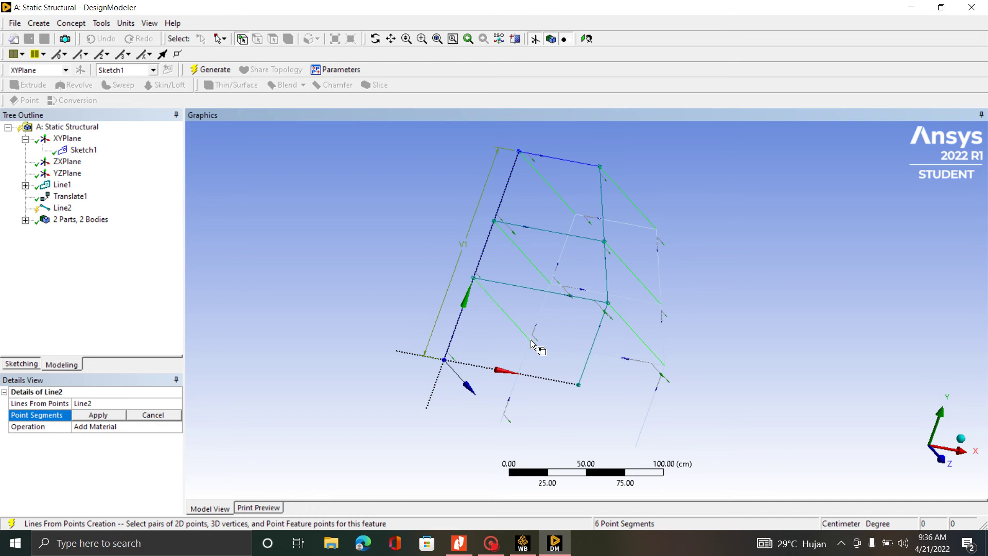
- Apply the six point segments with the Add Material operation and generate the connecting lines
{"action": "mouse_move", "coordinate": [696, 353]}
{"action": "middle_mouse_down"}
{"action": "mouse_move", "coordinate": [668, 346]}
{"action": "mouse_move", "coordinate": [651, 286]}
{"action": "mouse_move", "coordinate": [566, 319]}
{"action": "mouse_move", "coordinate": [523, 302]}
{"action": "mouse_move", "coordinate": [538, 288]}
{"action": "mouse_move", "coordinate": [596, 315]}
{"action": "mouse_move", "coordinate": [538, 335]}
{"action": "middle_mouse_up"}
{"action": "scroll", "coordinate": [565, 218], "scroll_direction": "down", "scroll_amount": 2}
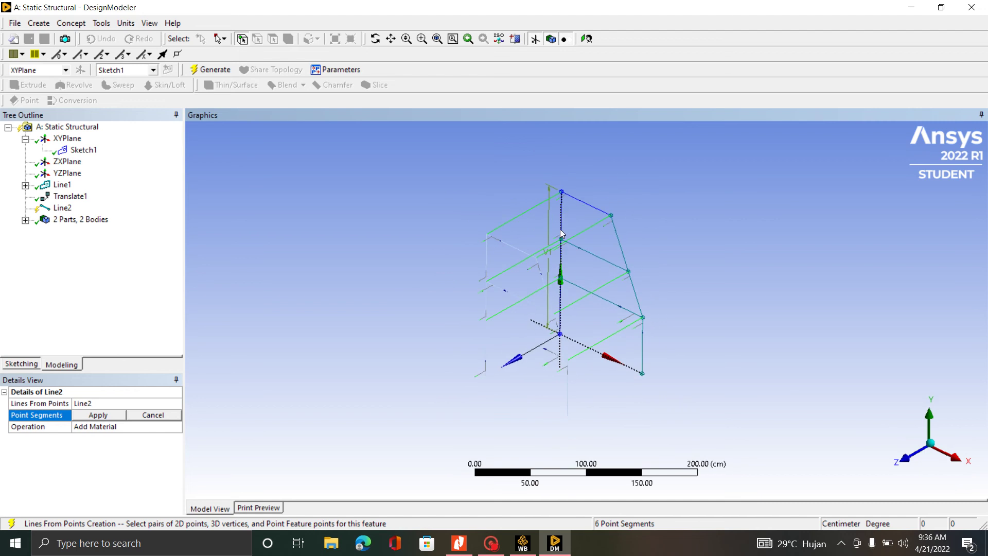
{"action": "left_click", "coordinate": [109, 416]}
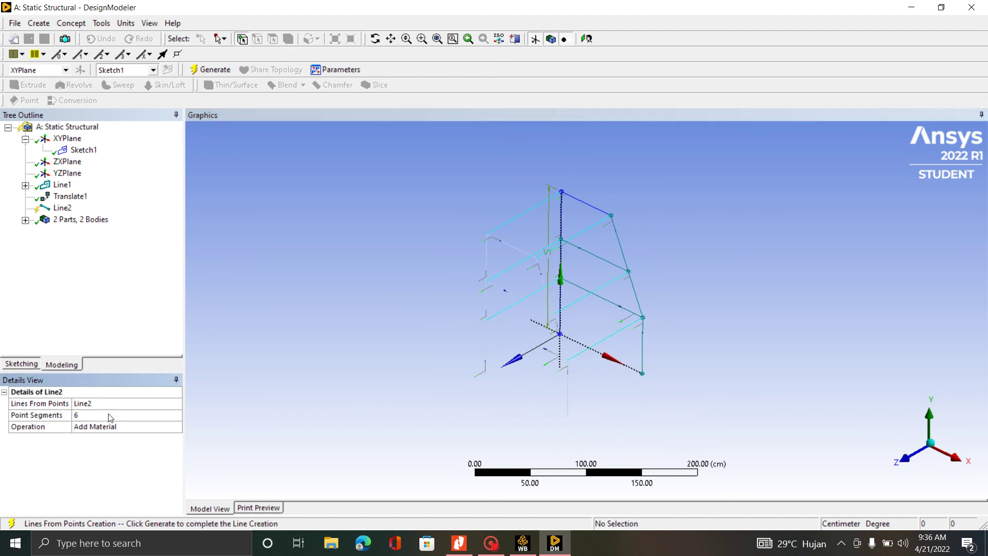
{"action": "scroll", "coordinate": [596, 279], "scroll_direction": "up", "scroll_amount": 1}
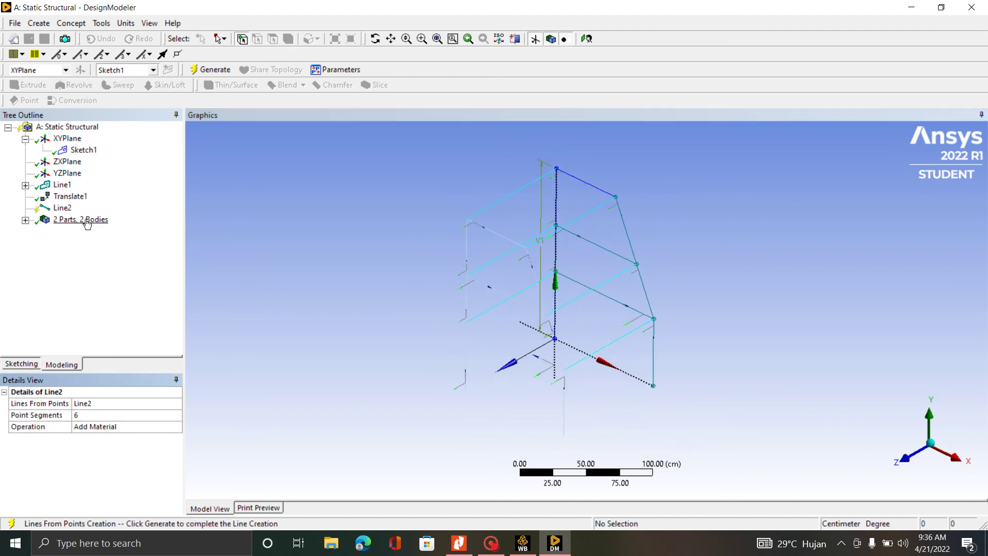
{"action": "left_click", "coordinate": [204, 72]}
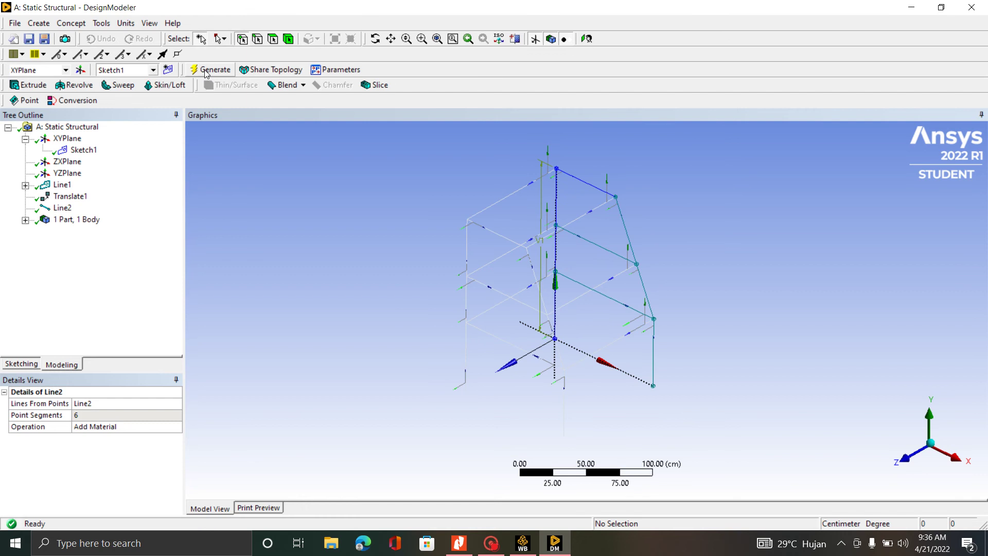
{"action": "scroll", "coordinate": [525, 274], "scroll_direction": "up", "scroll_amount": 1}
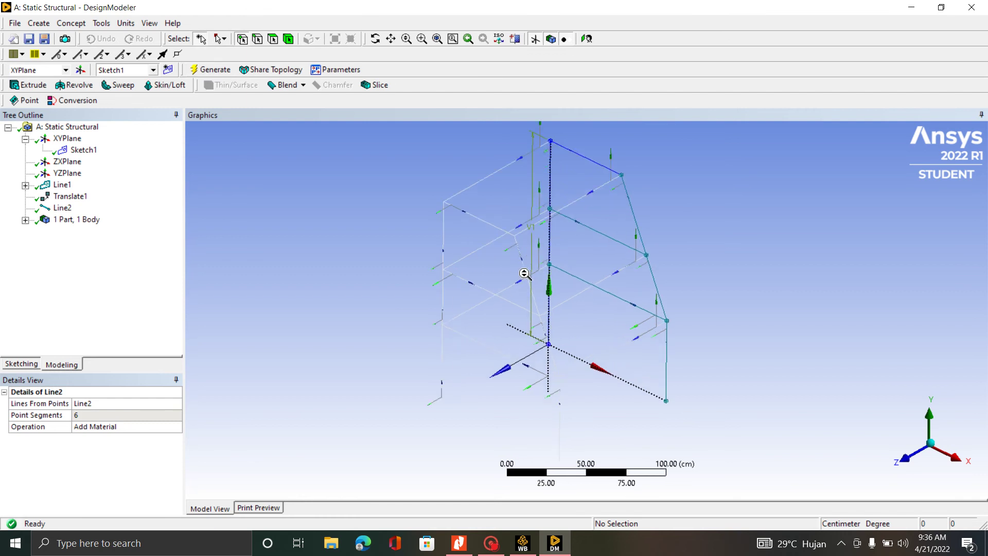
- Select the generated part's line body and examine the connected frame from several angles
{"action": "left_click", "coordinate": [25, 220]}
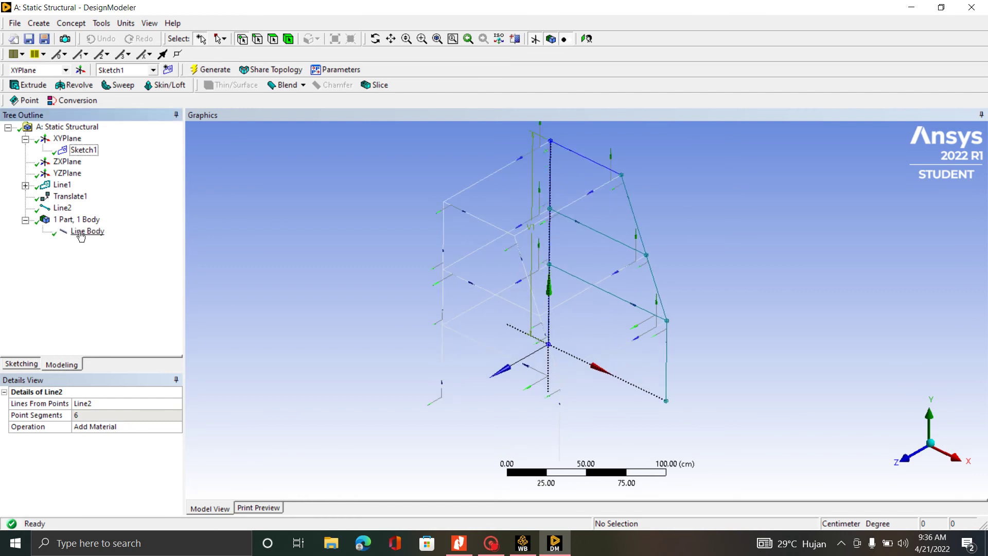
{"action": "left_click", "coordinate": [83, 231]}
{"action": "scroll", "coordinate": [544, 230], "scroll_direction": "down", "scroll_amount": 2}
{"action": "middle_click_drag", "start_coordinate": [545, 230], "coordinate": [704, 287]}
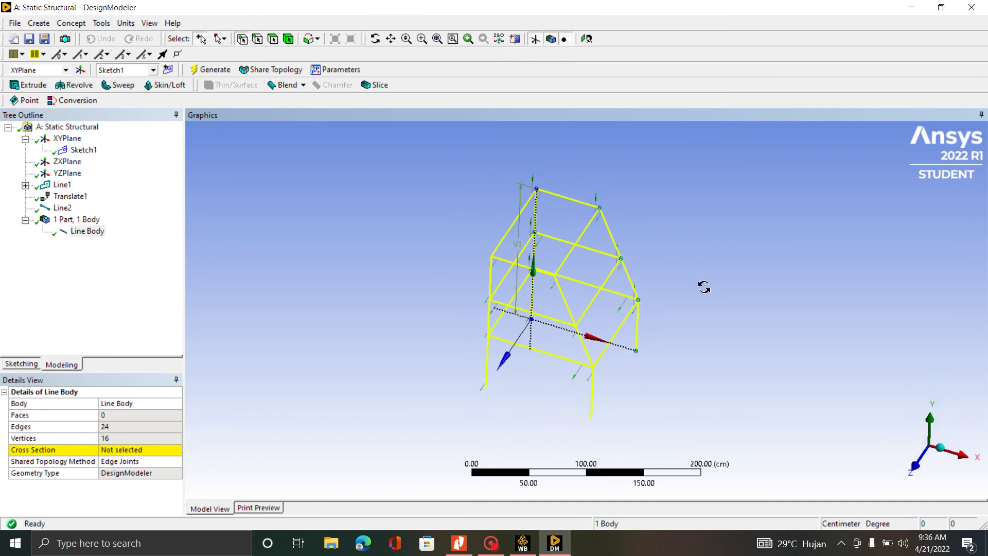
{"action": "scroll", "coordinate": [593, 309], "scroll_direction": "up", "scroll_amount": 3}
{"action": "middle_click_drag", "start_coordinate": [637, 308], "coordinate": [558, 218]}
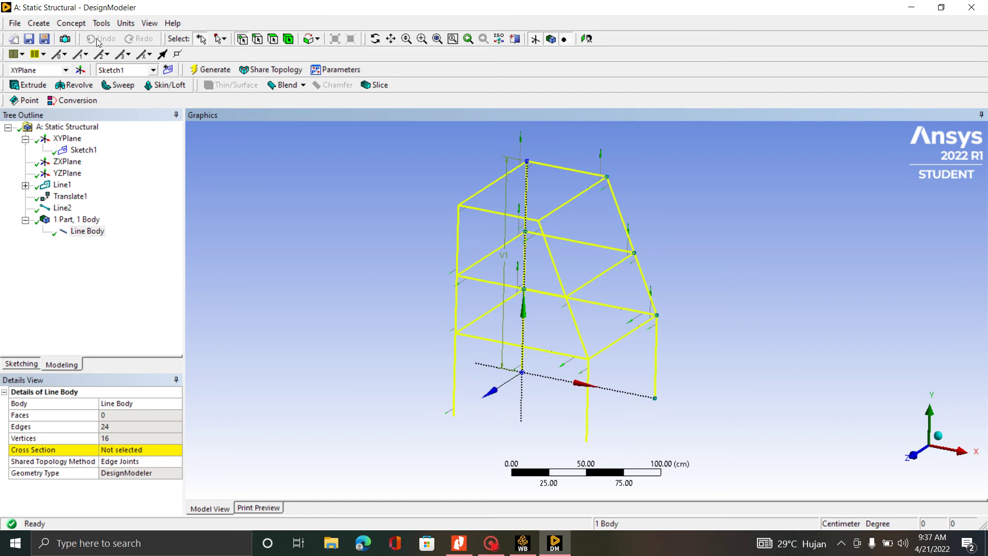
- Create a Rectangular Tube cross section for the frame
{"action": "left_click", "coordinate": [77, 23]}
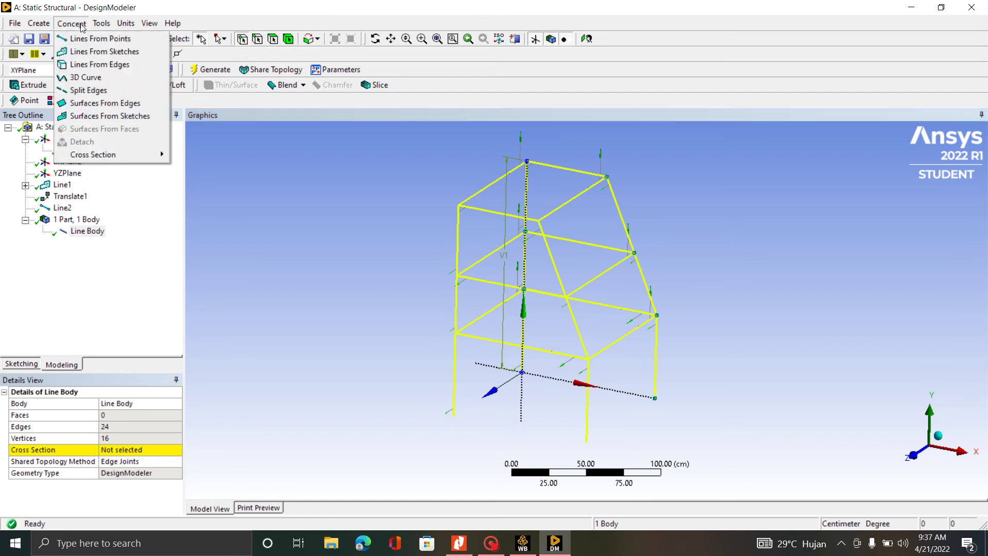
{"action": "left_click", "coordinate": [81, 23]}
{"action": "left_click", "coordinate": [71, 23]}
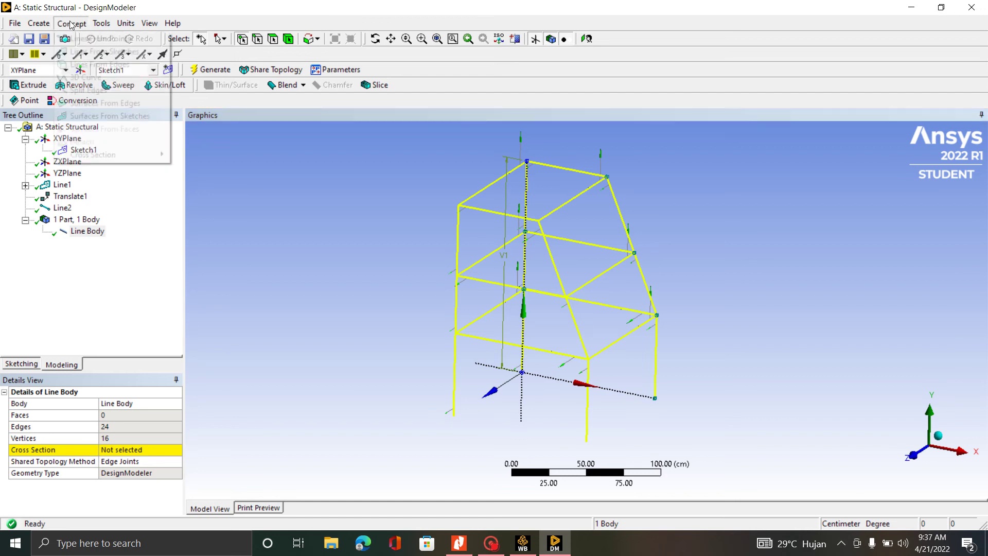
{"action": "mouse_move", "coordinate": [118, 159]}
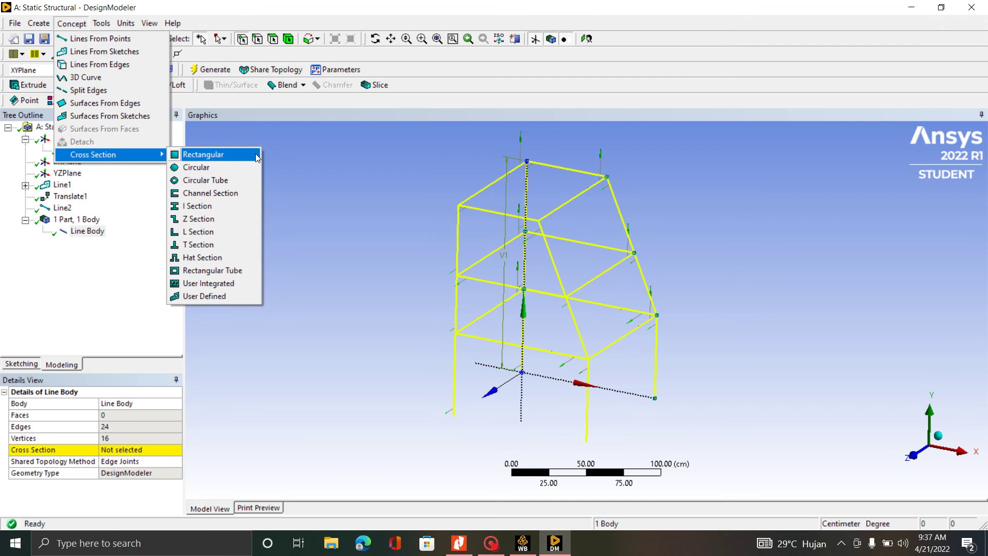
{"action": "left_click", "coordinate": [216, 271]}
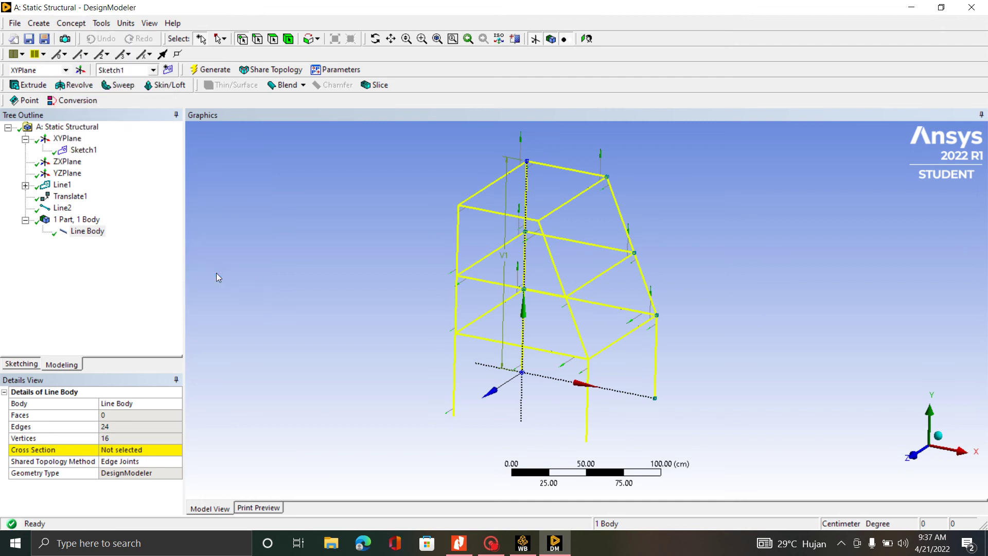
- Set the rectangular tube's outer dimensions W1 and W2 to 3 cm each
{"action": "scroll", "coordinate": [560, 206], "scroll_direction": "down", "scroll_amount": 3}
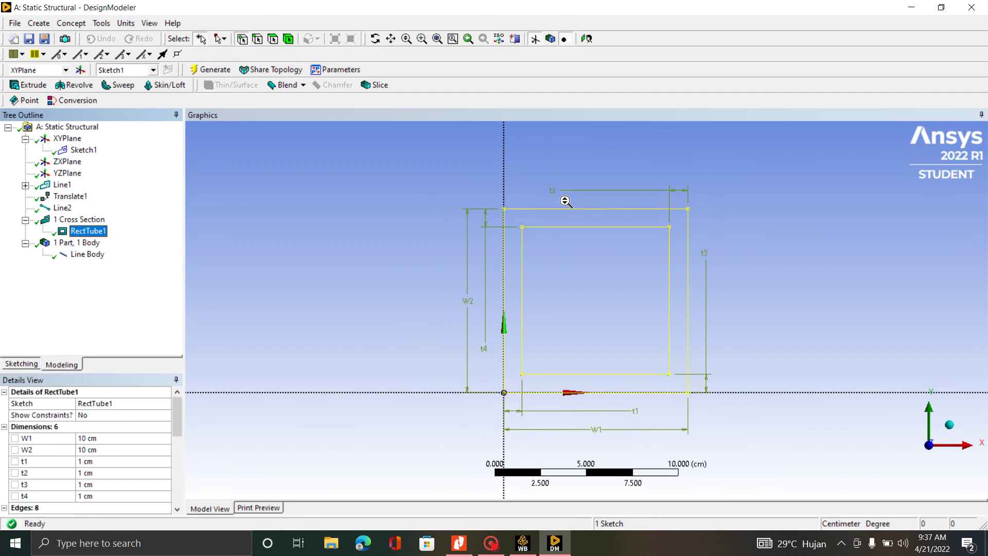
{"action": "scroll", "coordinate": [663, 411], "scroll_direction": "up", "scroll_amount": 2}
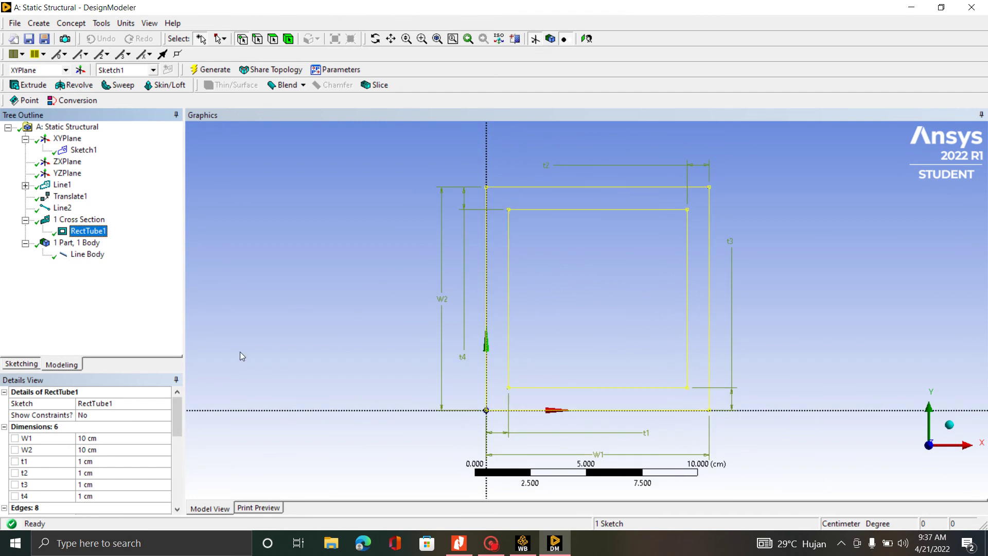
{"action": "scroll", "coordinate": [98, 443], "scroll_direction": "down", "scroll_amount": 3}
{"action": "scroll", "coordinate": [98, 442], "scroll_direction": "up", "scroll_amount": 3}
{"action": "left_click", "coordinate": [107, 439]}
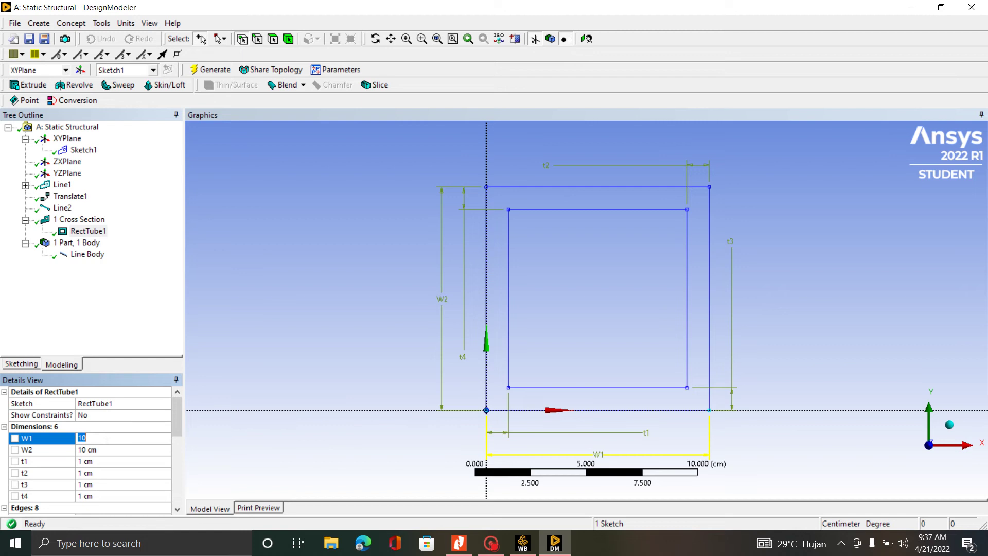
{"action": "type", "text": "3"}
{"action": "left_click", "coordinate": [107, 450]}
{"action": "type", "text": "3"}
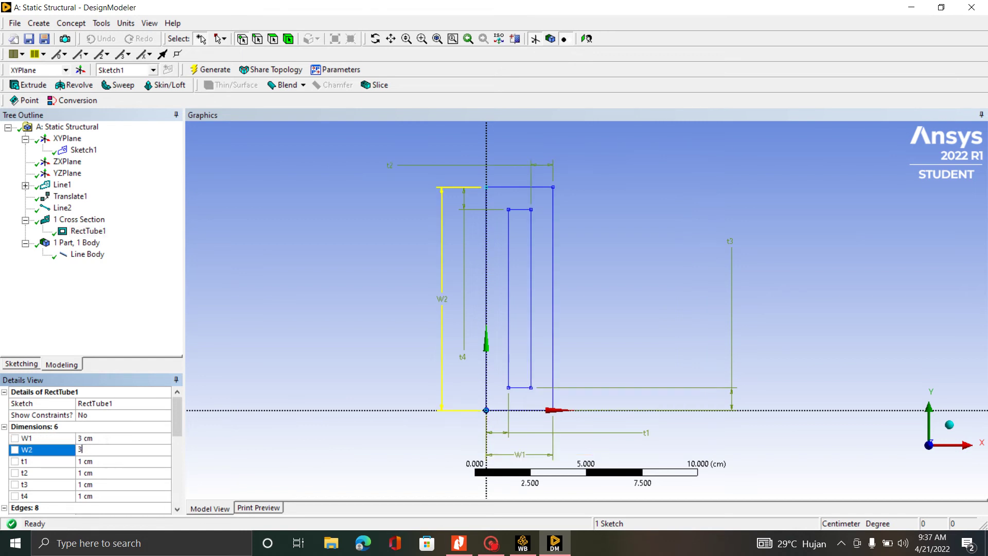
- Set the tube's wall thicknesses t1, t2, t3 and t4 to 0.3 cm each
{"action": "left_click", "coordinate": [113, 461]}
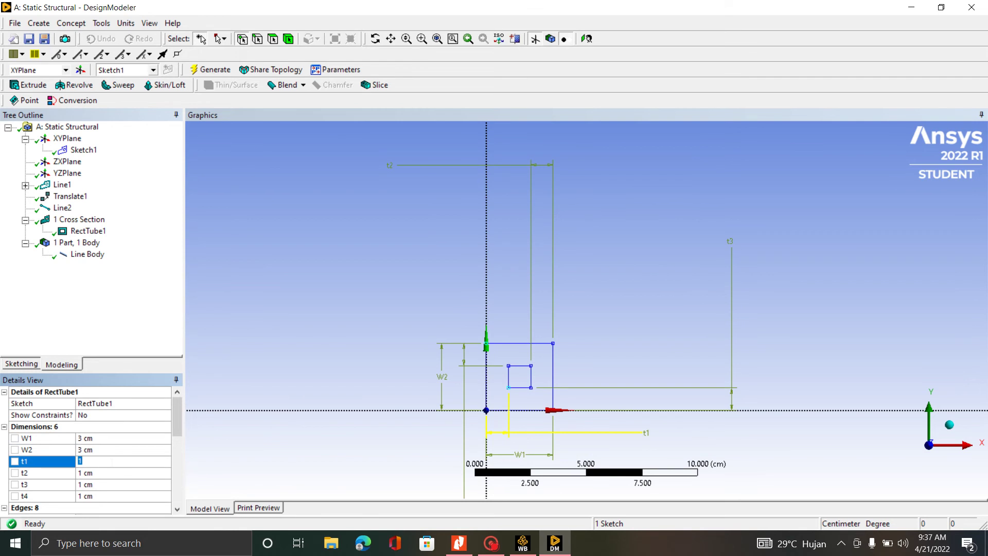
{"action": "type", "text": ".3"}
{"action": "left_click", "coordinate": [117, 472]}
{"action": "type", "text": ".3"}
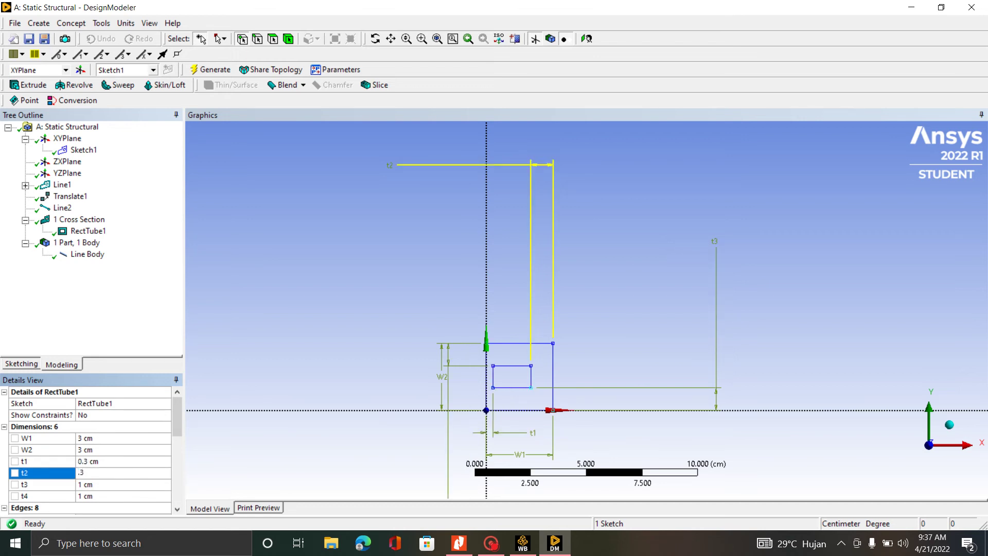
{"action": "left_click", "coordinate": [98, 484]}
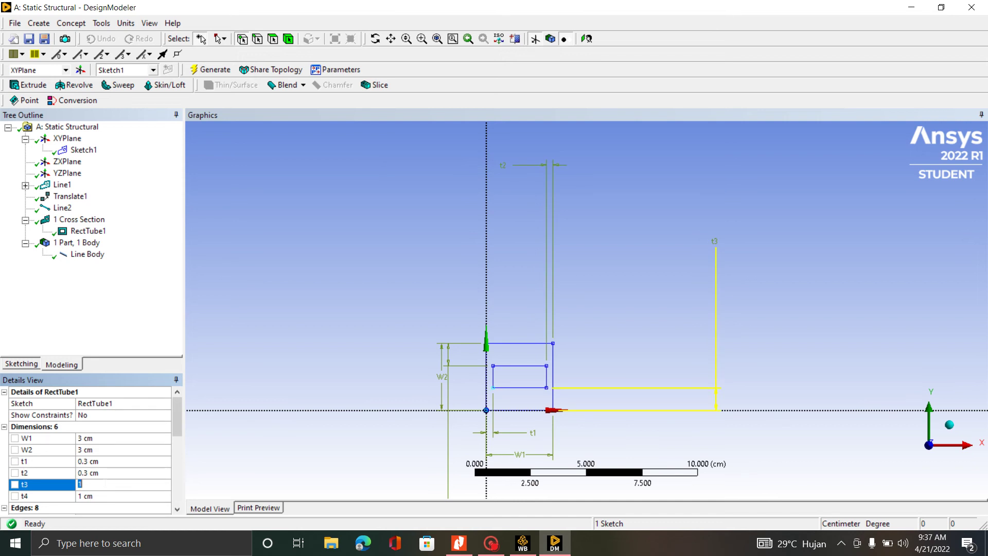
{"action": "type", "text": ".3"}
{"action": "left_click", "coordinate": [106, 496]}
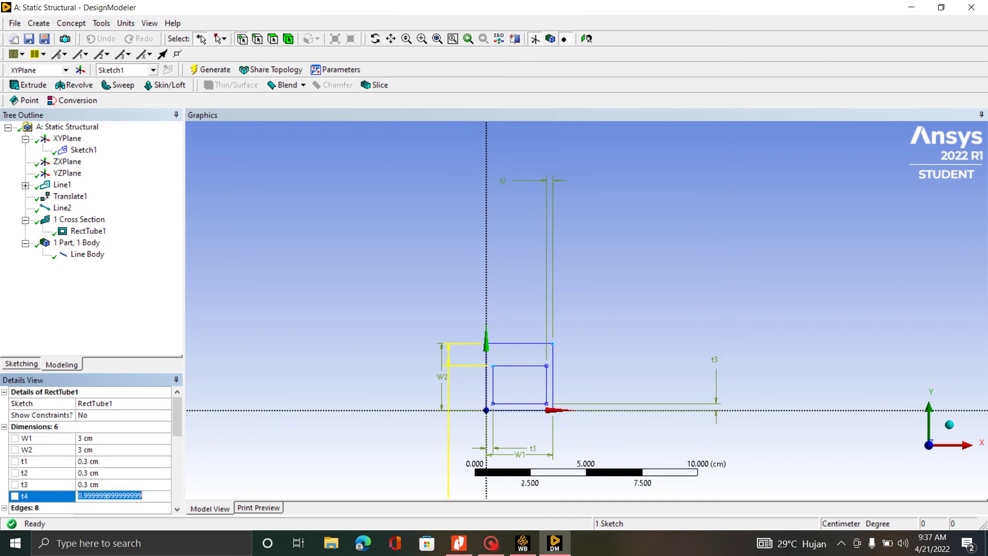
{"action": "type", "text": ".3"}
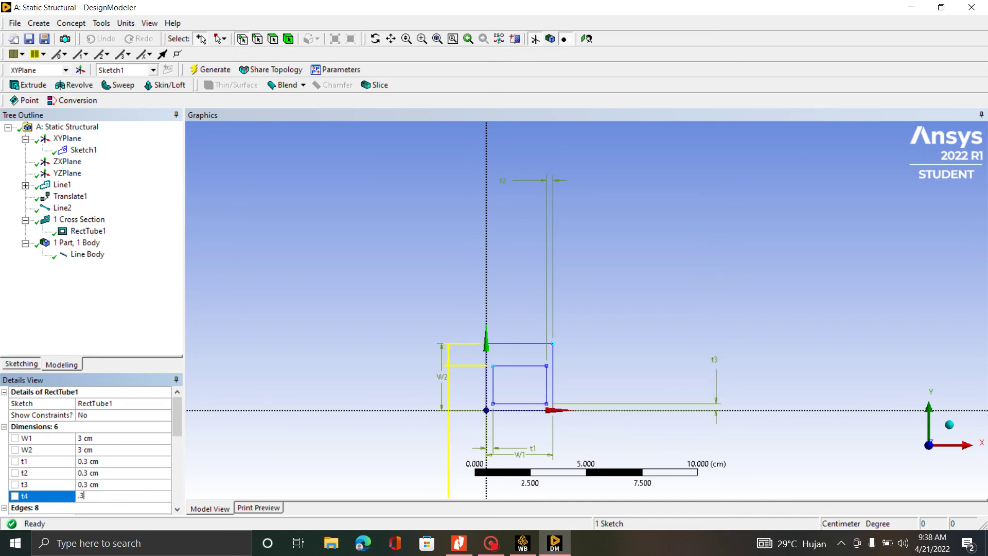
{"action": "left_click", "coordinate": [114, 325]}
{"action": "scroll", "coordinate": [520, 313], "scroll_direction": "up", "scroll_amount": 9}
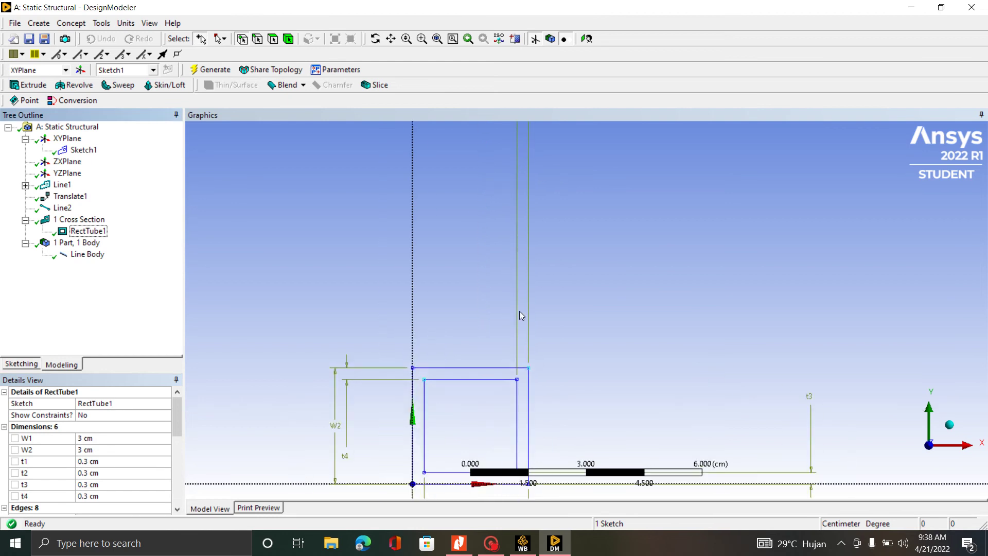
{"action": "scroll", "coordinate": [519, 312], "scroll_direction": "down", "scroll_amount": 9}
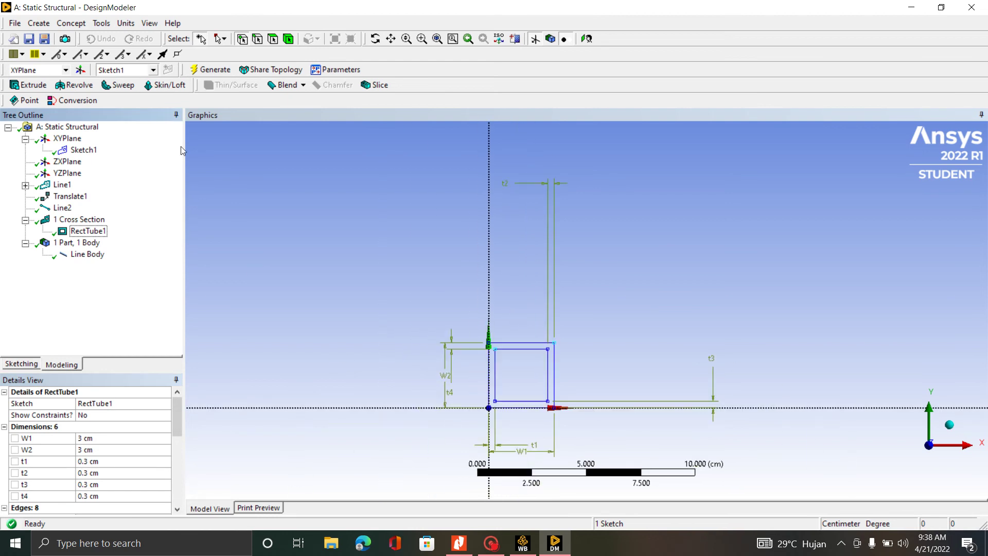
- Assign the RectTube1 cross section to the frame's line body and generate the model
{"action": "left_click", "coordinate": [91, 256]}
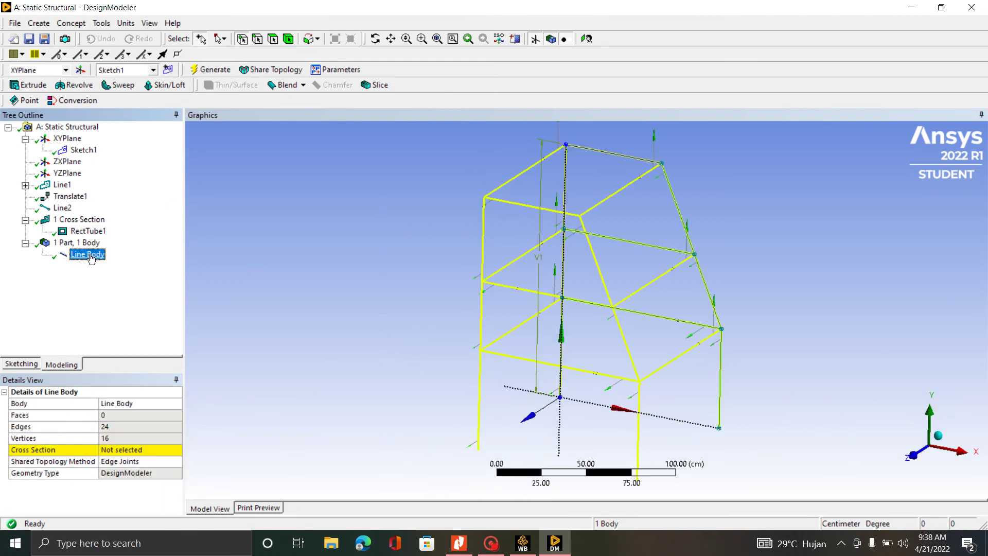
{"action": "left_click", "coordinate": [107, 452]}
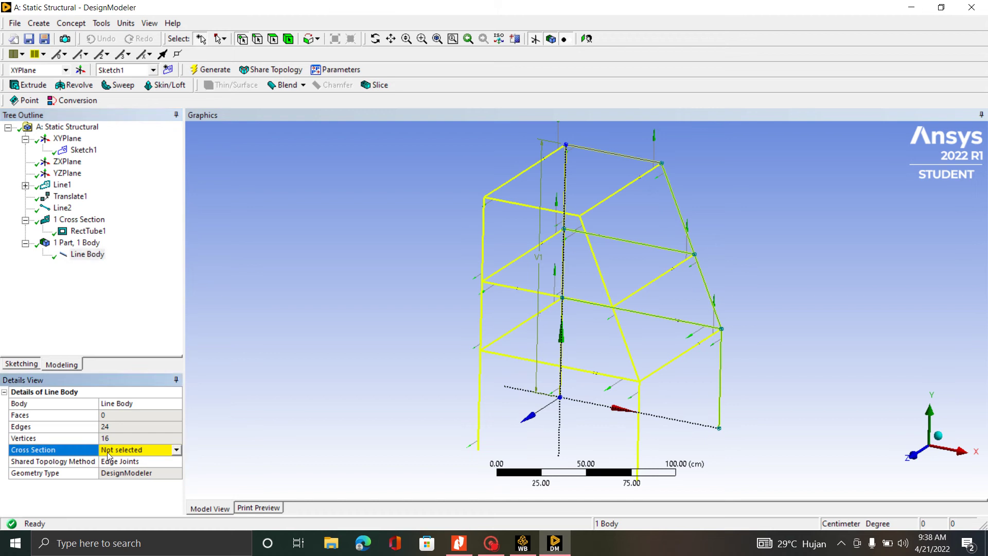
{"action": "left_click", "coordinate": [124, 451]}
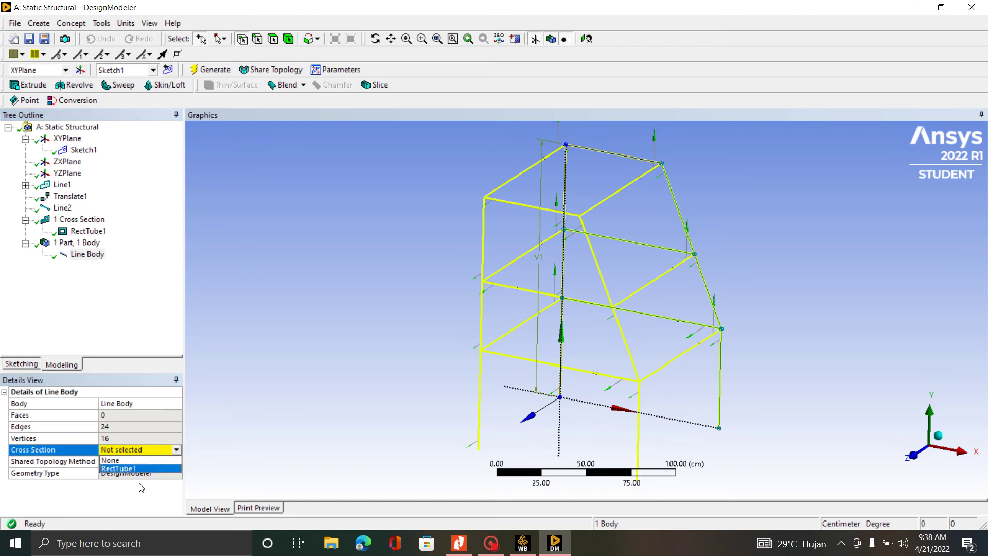
{"action": "left_click", "coordinate": [132, 470]}
{"action": "scroll", "coordinate": [546, 202], "scroll_direction": "down", "scroll_amount": 2}
{"action": "middle_click_drag", "start_coordinate": [680, 286], "coordinate": [653, 232]}
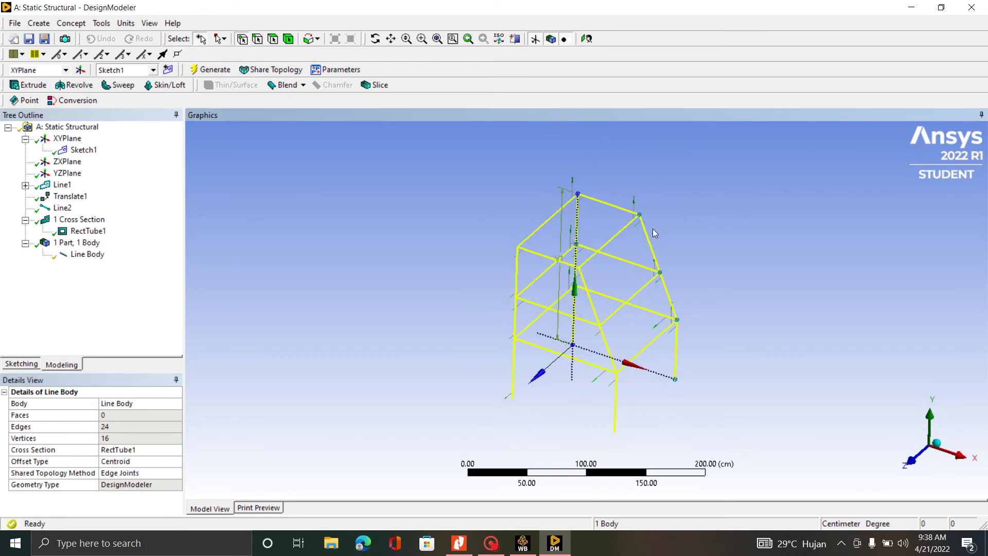
{"action": "left_click", "coordinate": [554, 43]}
{"action": "left_click", "coordinate": [215, 70]}
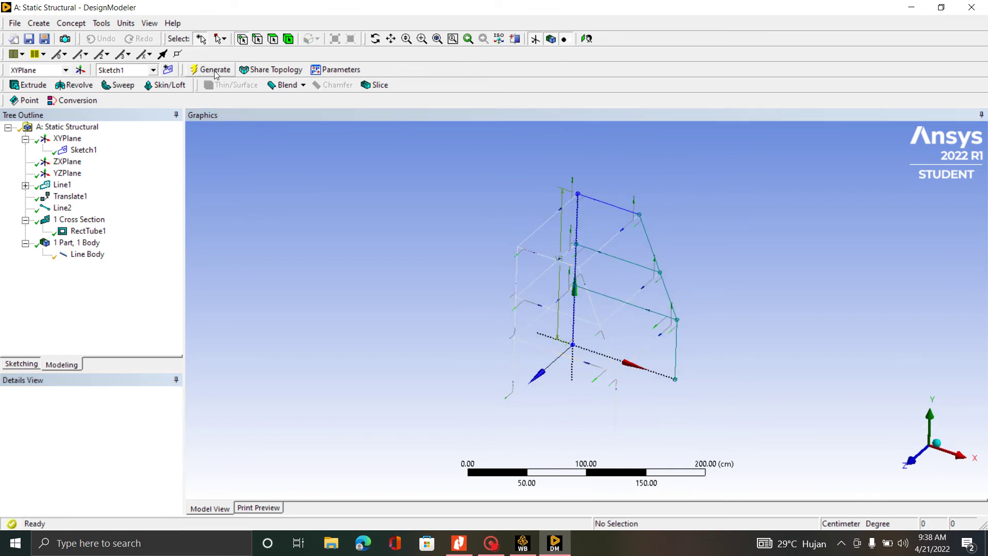
{"action": "scroll", "coordinate": [651, 309], "scroll_direction": "up", "scroll_amount": 3}
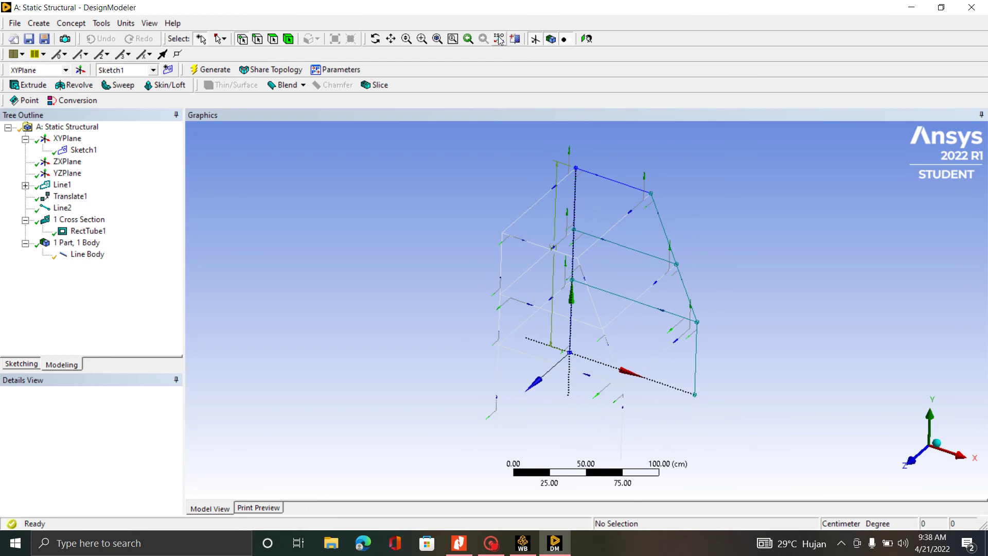
{"action": "left_click", "coordinate": [551, 42]}
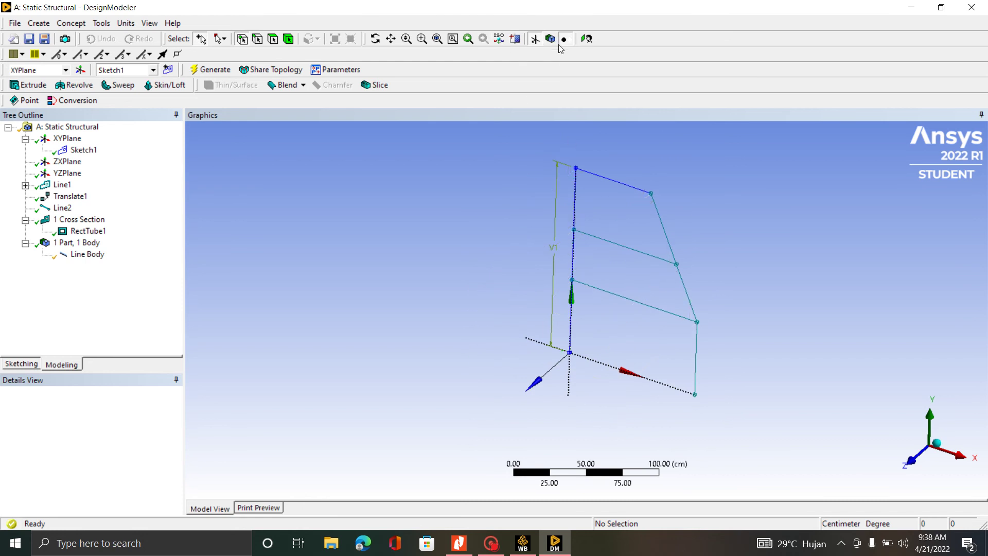
{"action": "left_click", "coordinate": [550, 39]}
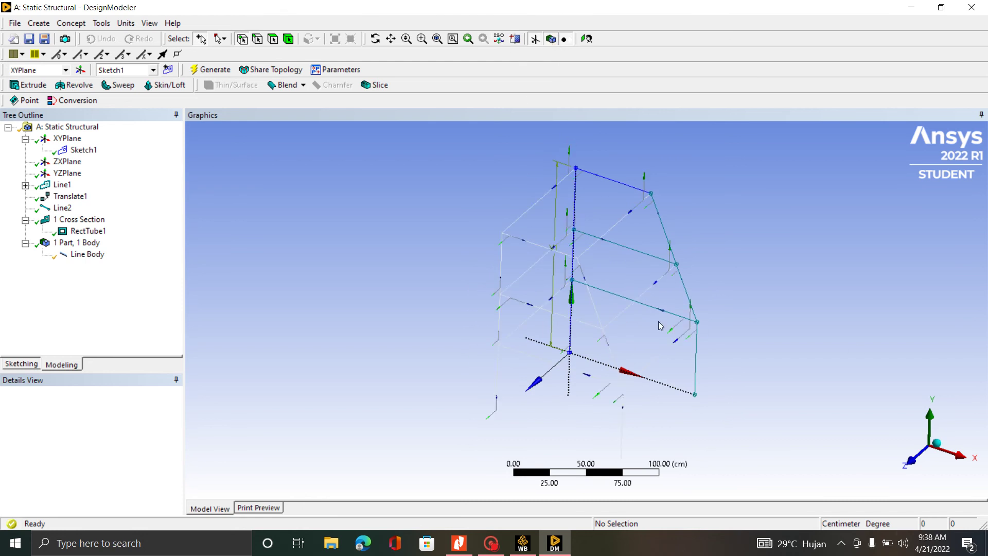
{"action": "scroll", "coordinate": [523, 360], "scroll_direction": "down", "scroll_amount": 3}
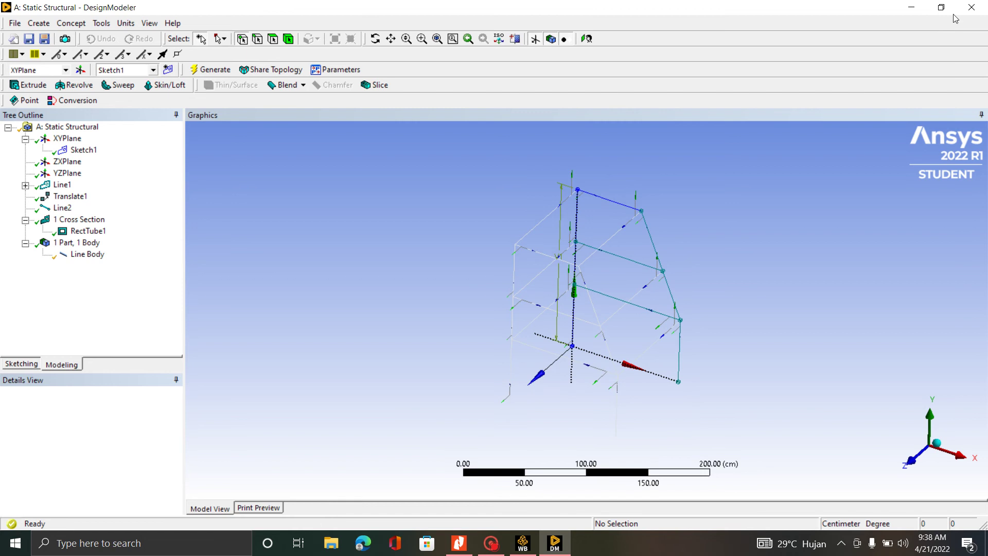
- Close DesignModeler and open the Static Structural system's Model cell from Workbench in Mechanical
{"action": "left_click", "coordinate": [971, 8]}
{"action": "left_click", "coordinate": [972, 6]}
{"action": "left_click", "coordinate": [209, 148]}
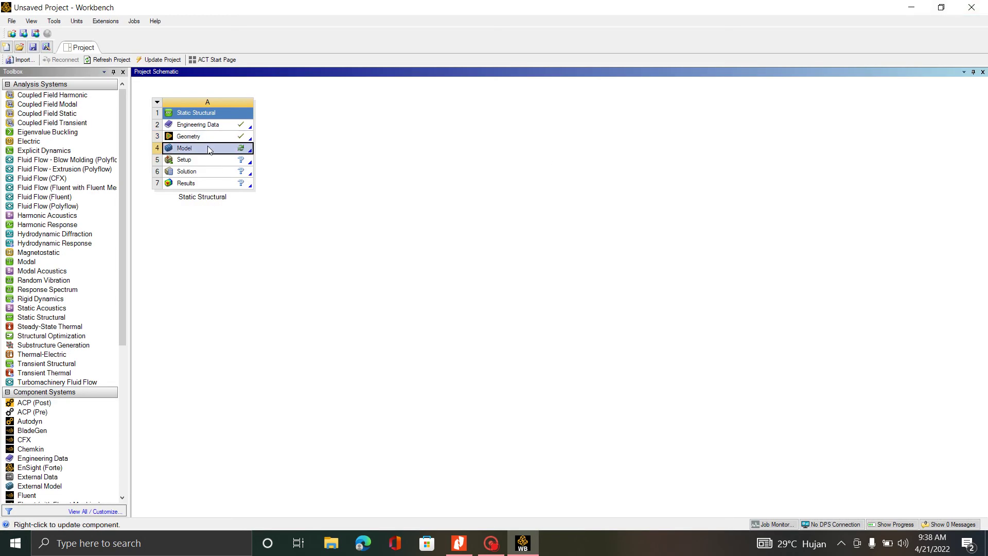
{"action": "right_click", "coordinate": [208, 149]}
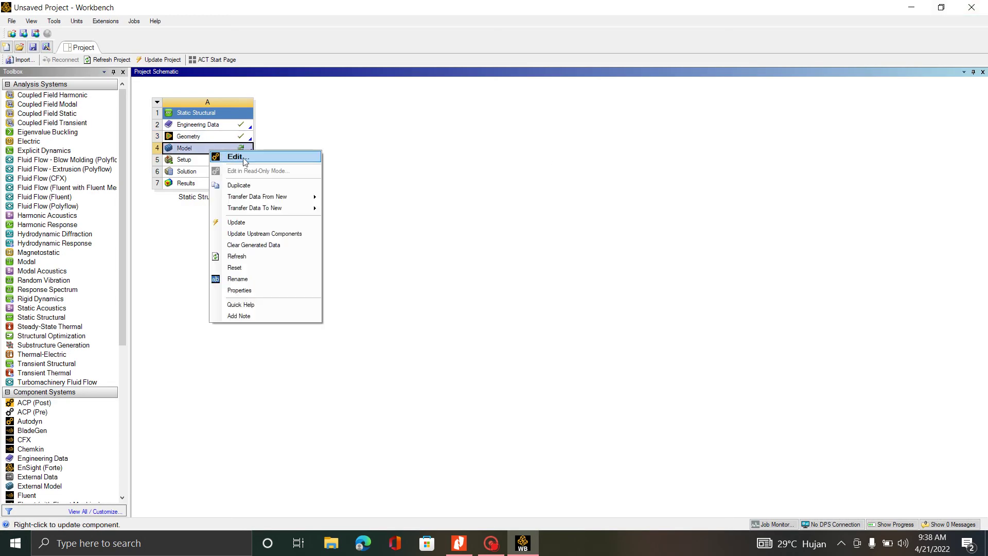
{"action": "left_click", "coordinate": [249, 157]}
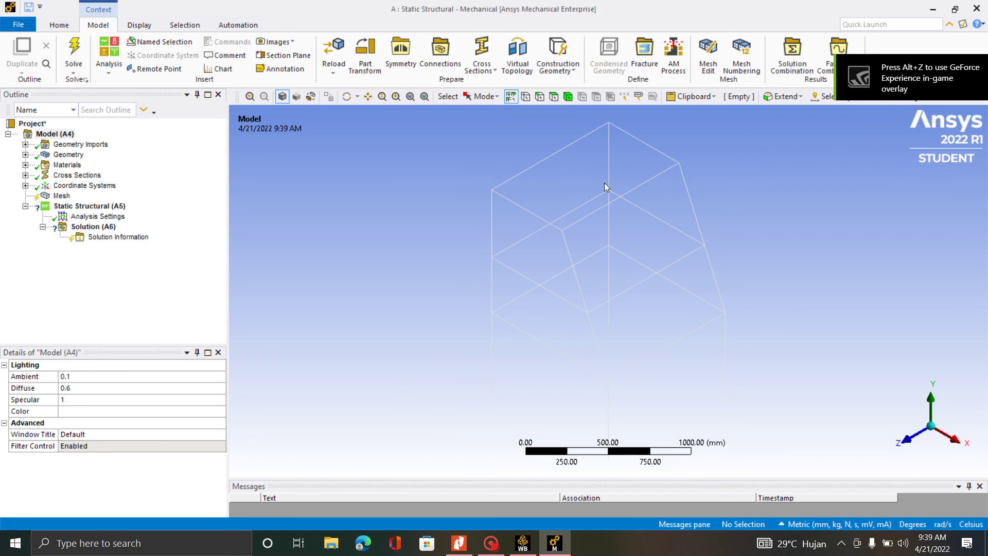
- Generate an initial mesh of the line-body frame with the default mesh settings
{"action": "scroll", "coordinate": [603, 196], "scroll_direction": "down", "scroll_amount": 4}
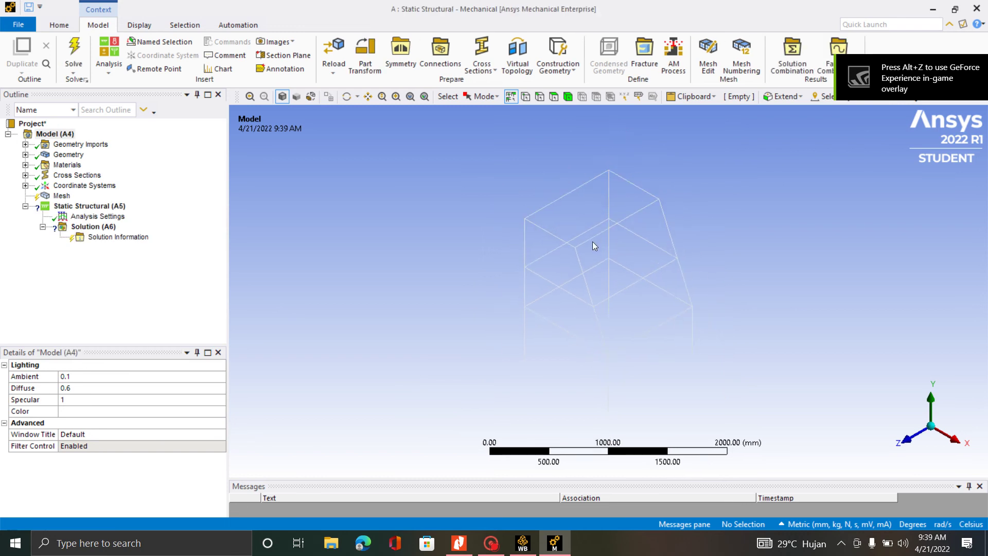
{"action": "scroll", "coordinate": [632, 229], "scroll_direction": "up", "scroll_amount": 4}
{"action": "mouse_move", "coordinate": [631, 249]}
{"action": "middle_mouse_down"}
{"action": "mouse_move", "coordinate": [653, 168]}
{"action": "mouse_move", "coordinate": [636, 244]}
{"action": "middle_mouse_up"}
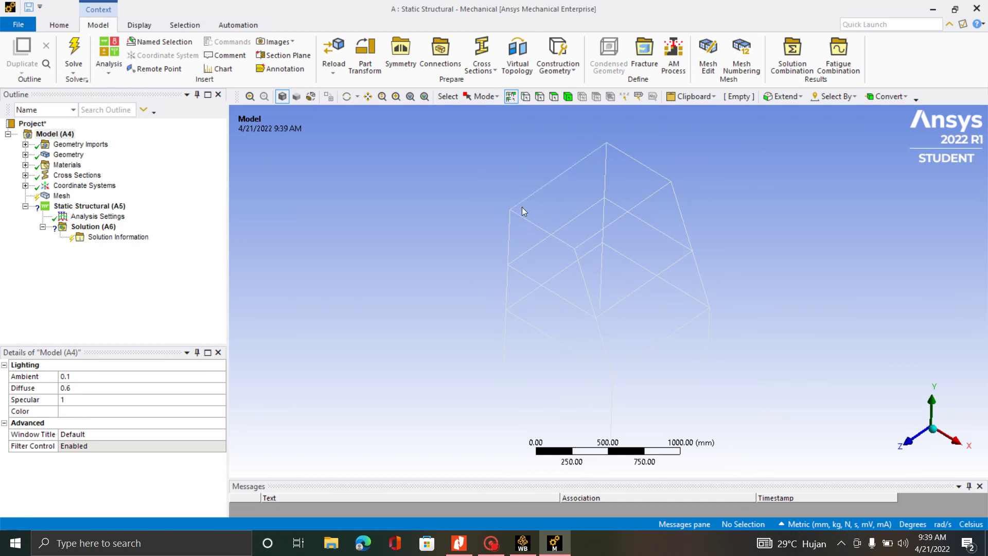
{"action": "scroll", "coordinate": [551, 207], "scroll_direction": "up", "scroll_amount": 1}
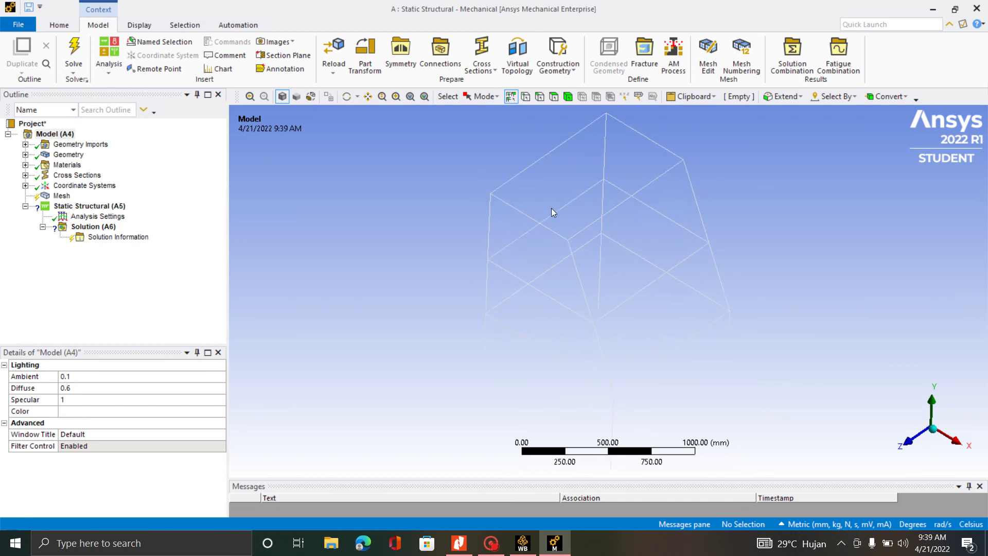
{"action": "left_click", "coordinate": [57, 197]}
{"action": "right_click", "coordinate": [57, 200]}
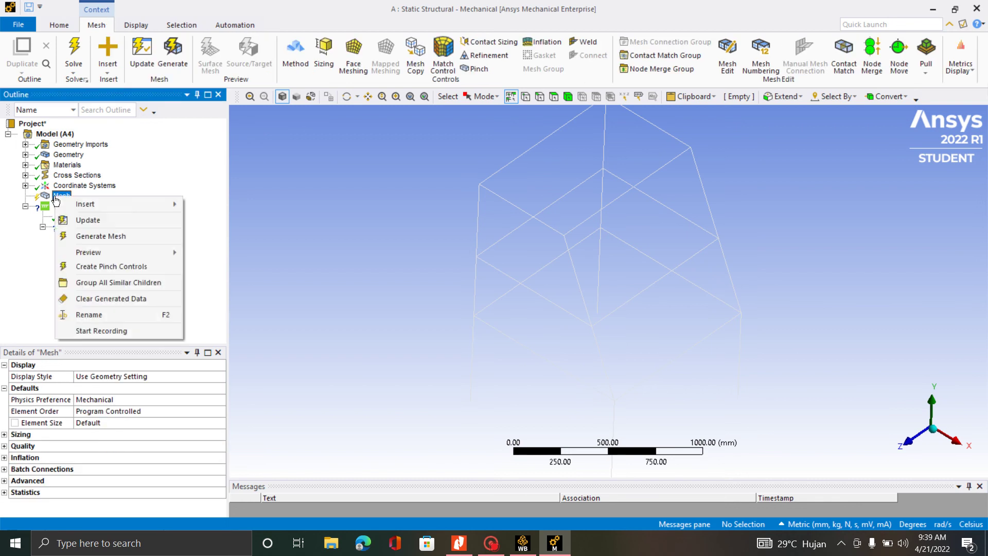
{"action": "left_click", "coordinate": [99, 241]}
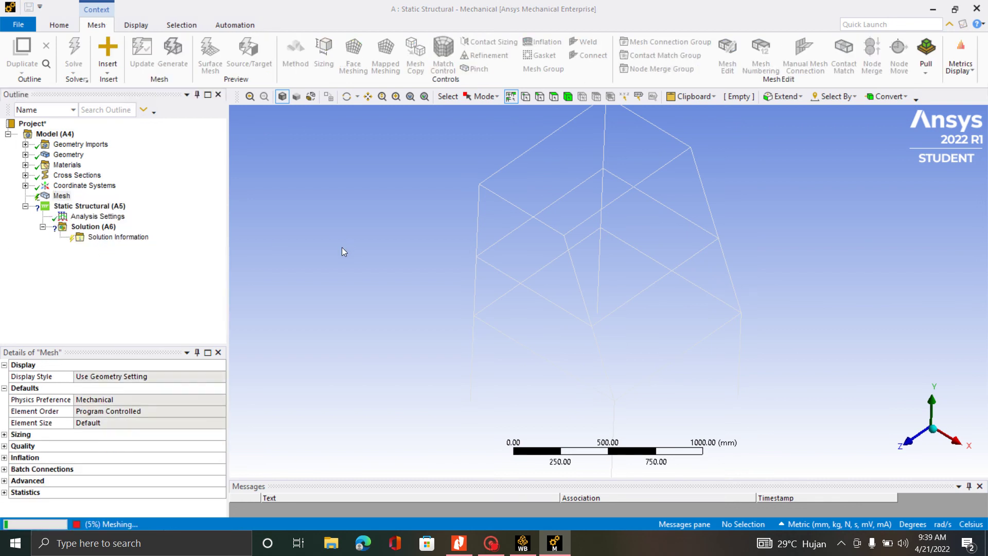
{"action": "scroll", "coordinate": [616, 138], "scroll_direction": "down", "scroll_amount": 3}
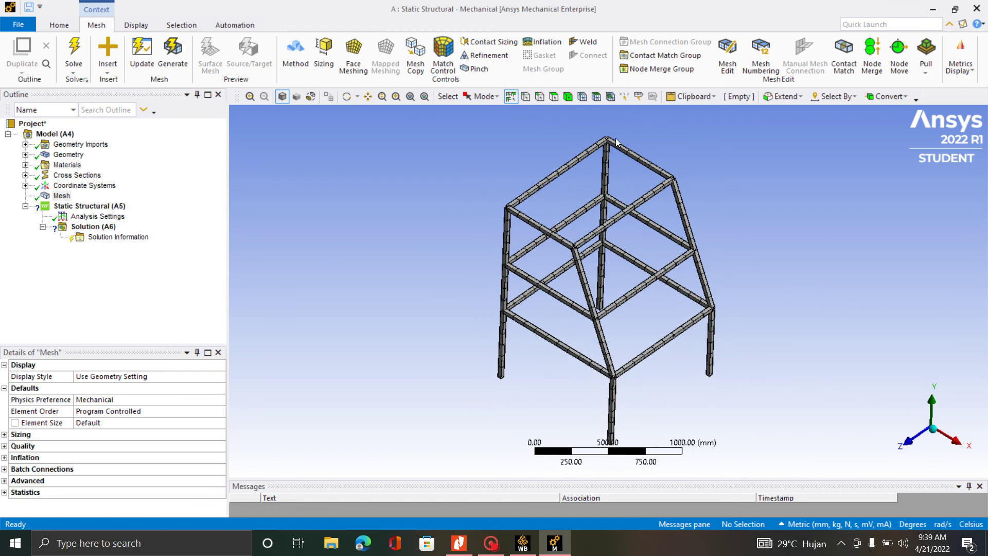
{"action": "scroll", "coordinate": [616, 139], "scroll_direction": "up", "scroll_amount": 2}
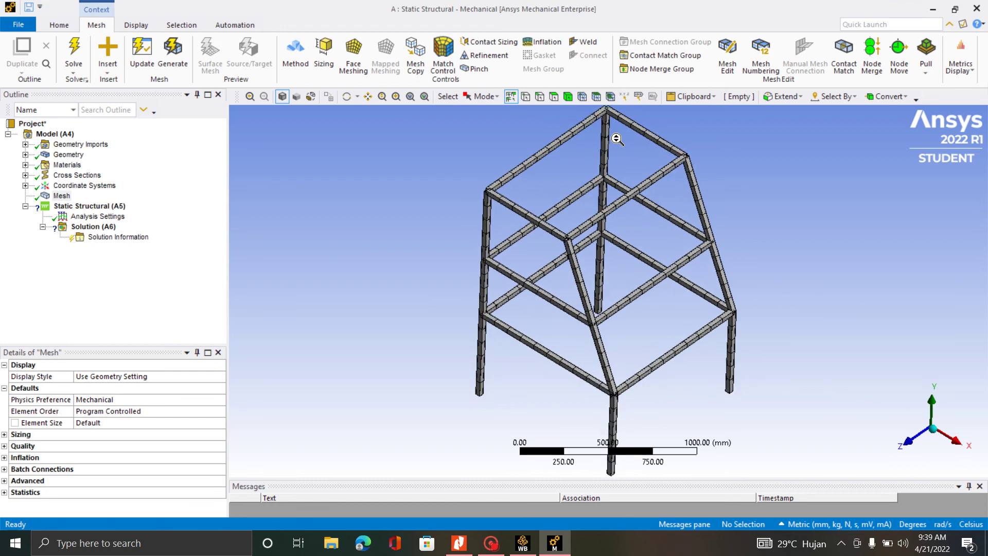
- Insert a Sizing control under the Mesh object
{"action": "left_click", "coordinate": [62, 196]}
{"action": "right_click", "coordinate": [61, 196]}
{"action": "mouse_move", "coordinate": [124, 200]}
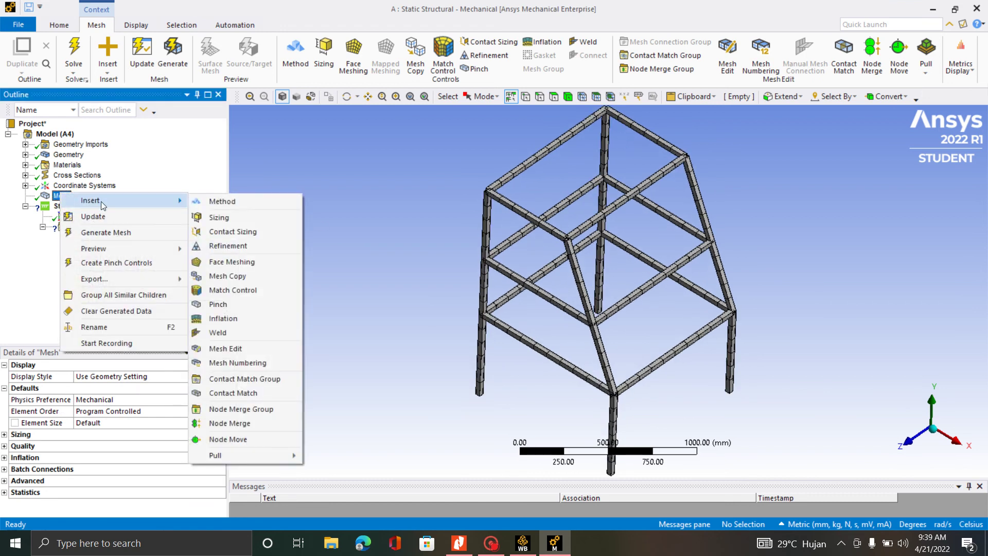
{"action": "left_click", "coordinate": [258, 219]}
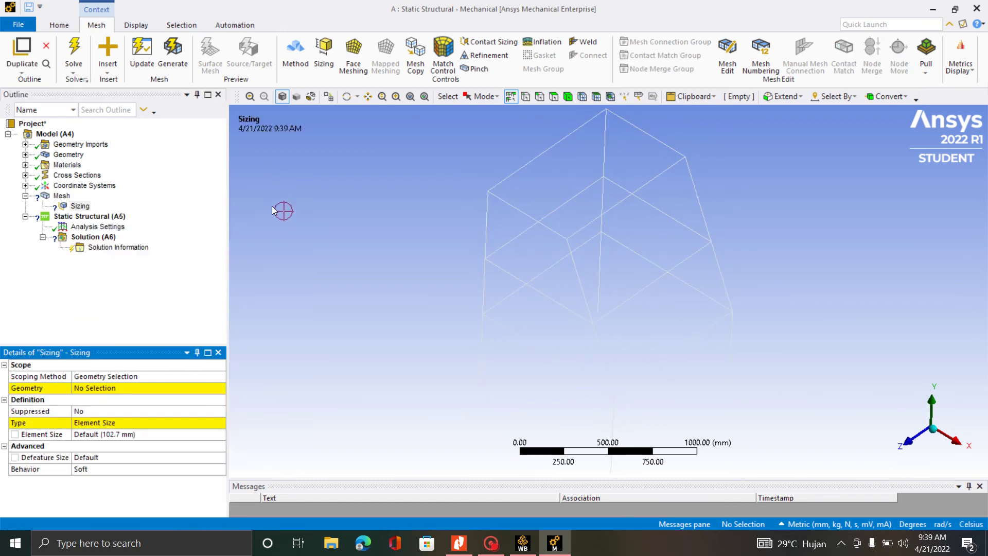
- Scope the sizing control to the entire frame line body using body selection
{"action": "scroll", "coordinate": [396, 206], "scroll_direction": "down", "scroll_amount": 2}
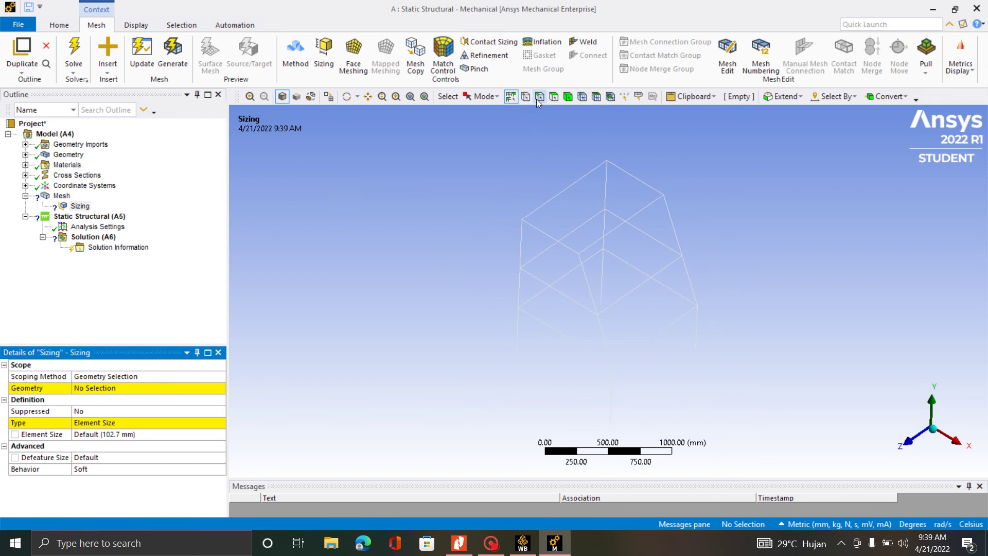
{"action": "left_click", "coordinate": [568, 97]}
{"action": "left_click", "coordinate": [554, 212]}
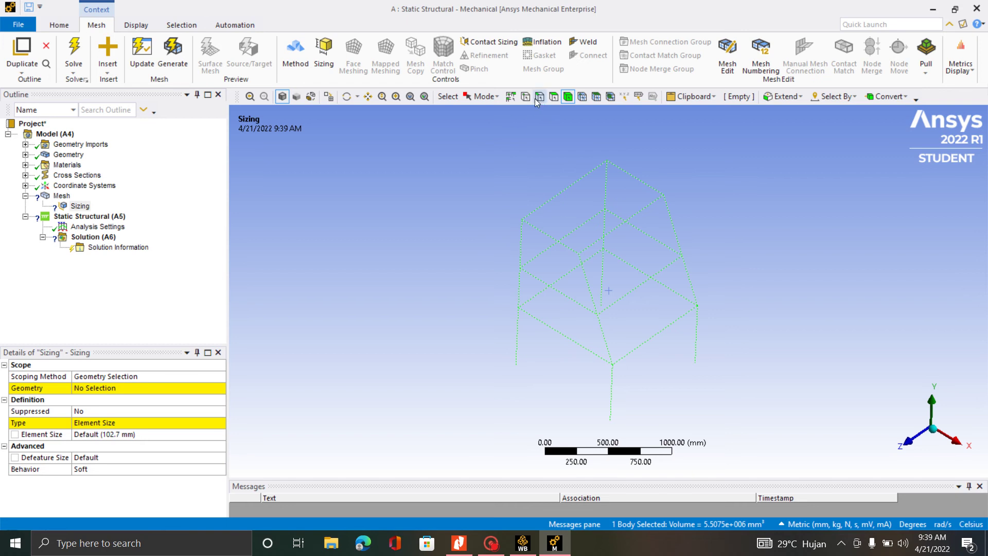
{"action": "left_click", "coordinate": [553, 98]}
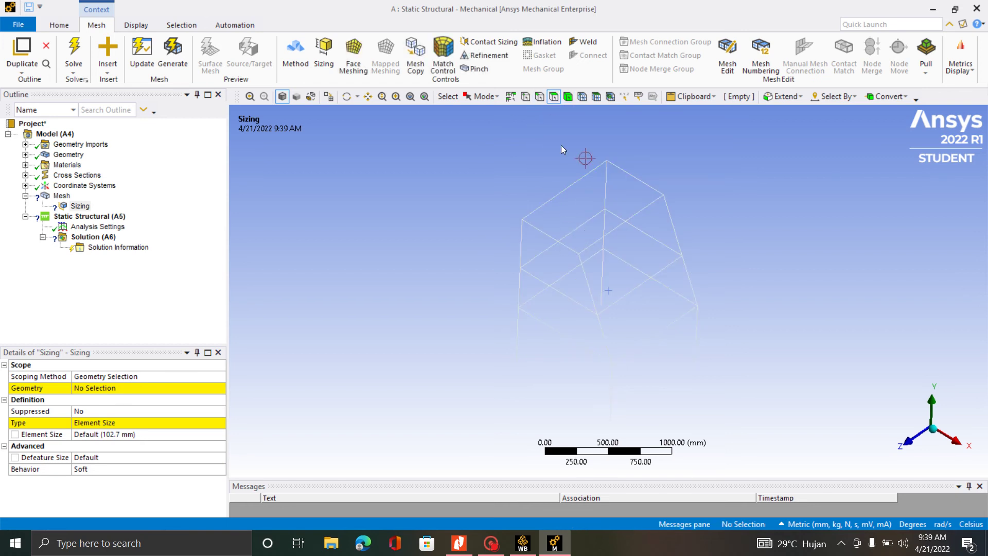
{"action": "left_click", "coordinate": [540, 100]}
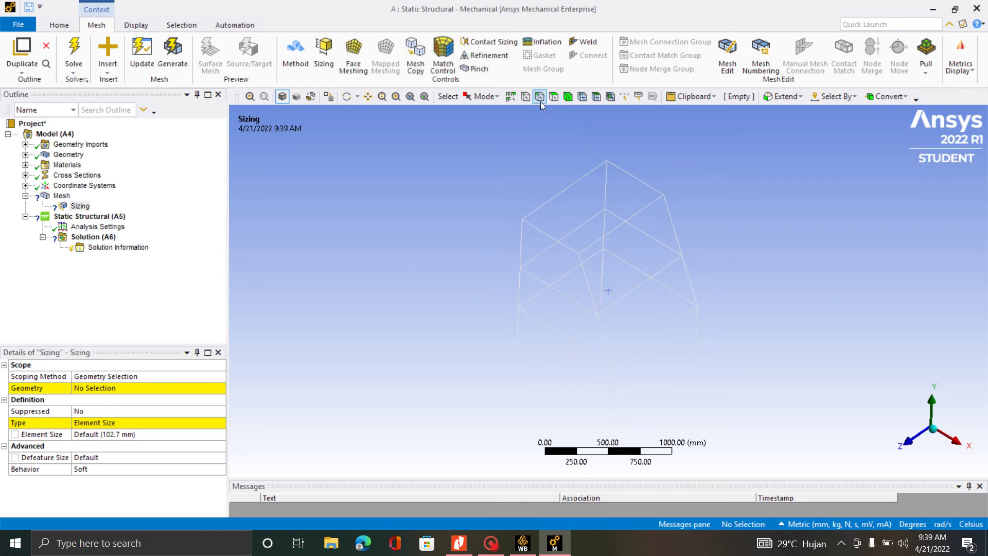
{"action": "left_click", "coordinate": [548, 236]}
{"action": "left_click", "coordinate": [567, 96]}
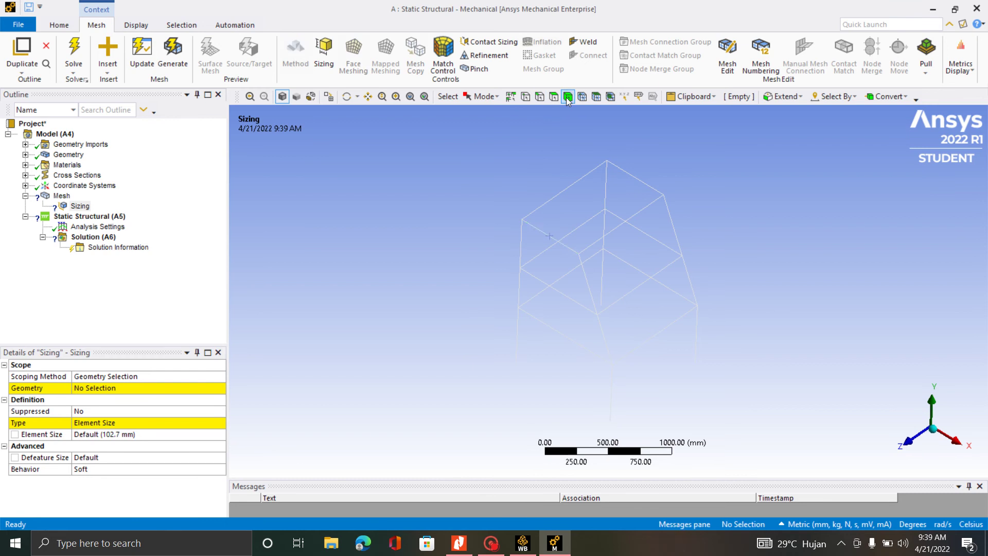
{"action": "left_click", "coordinate": [580, 206]}
{"action": "left_click", "coordinate": [98, 388]}
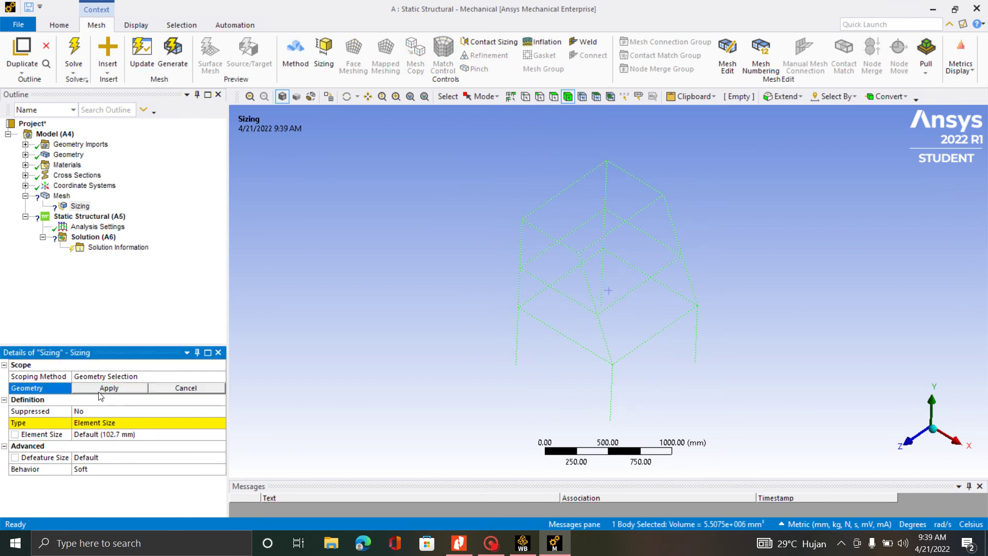
{"action": "left_click", "coordinate": [99, 391]}
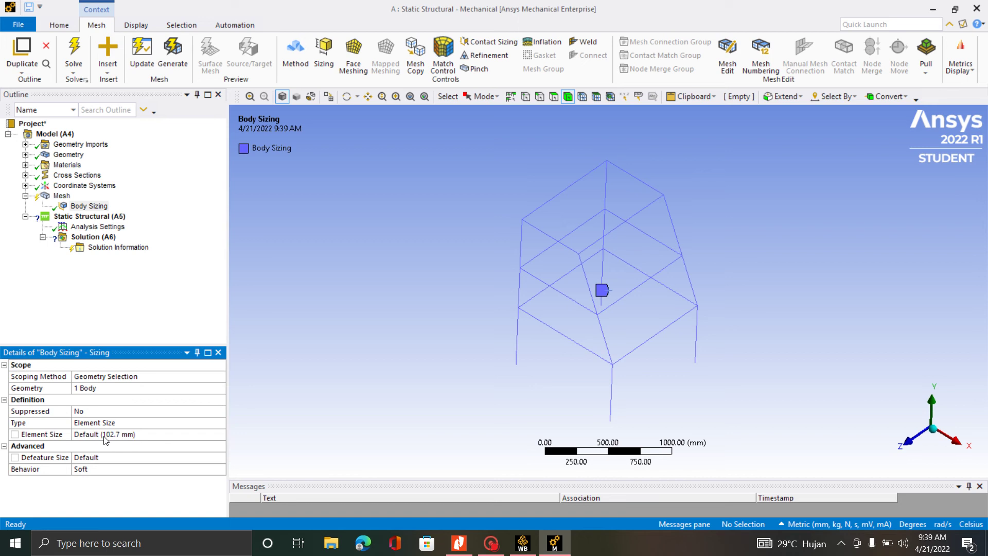
- Set the body sizing's element size to 20 mm
{"action": "left_click", "coordinate": [145, 437]}
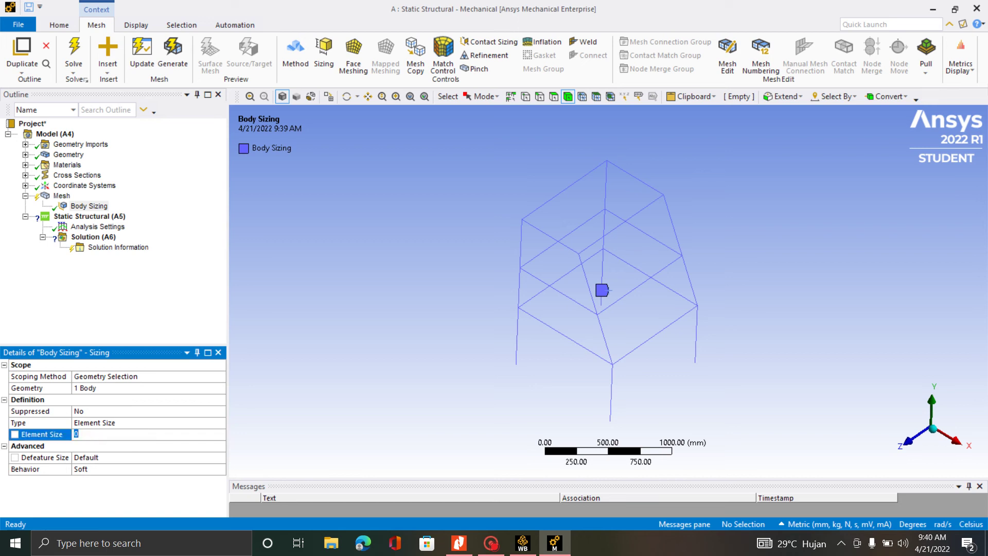
{"action": "key", "text": "BackSpace"}
{"action": "type", "text": "20"}
{"action": "left_click", "coordinate": [132, 336]}
- Regenerate the frame's mesh with the body sizing applied and inspect the elements
{"action": "right_click", "coordinate": [87, 206]}
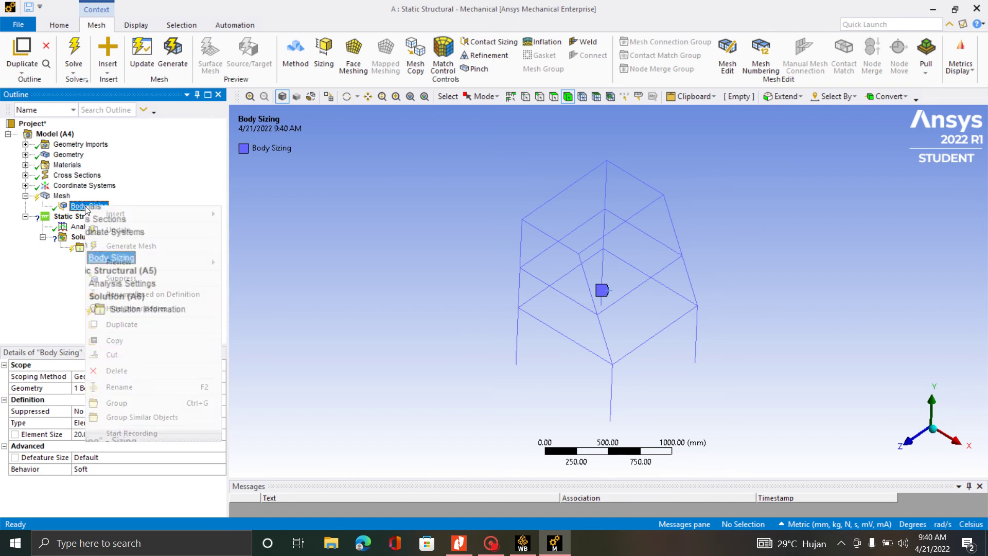
{"action": "left_click", "coordinate": [140, 247]}
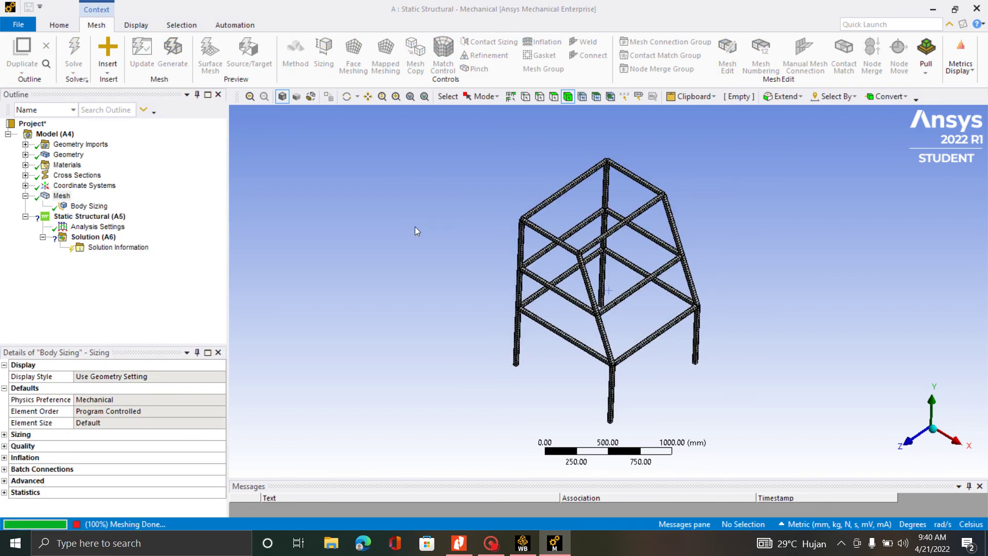
{"action": "scroll", "coordinate": [594, 210], "scroll_direction": "up", "scroll_amount": 6}
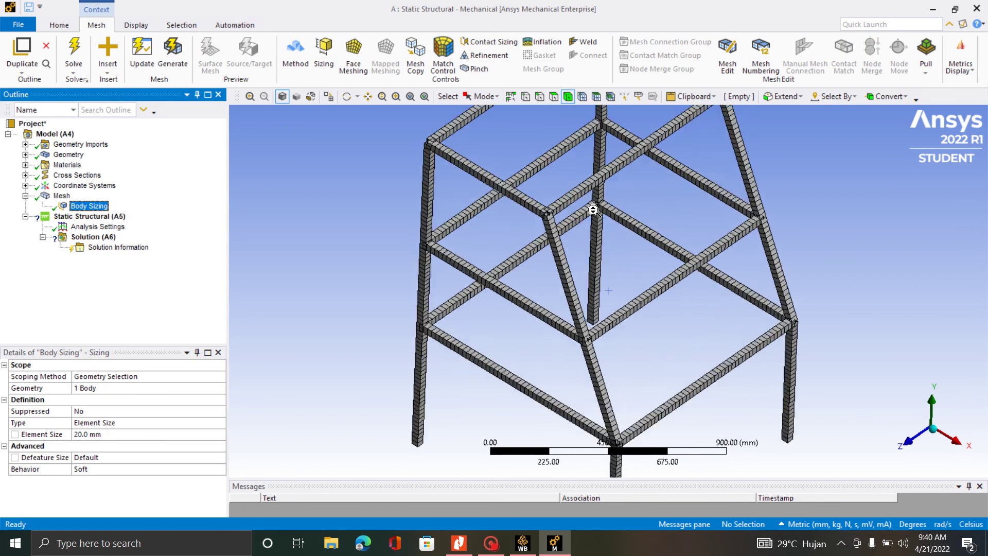
{"action": "scroll", "coordinate": [594, 210], "scroll_direction": "down", "scroll_amount": 5}
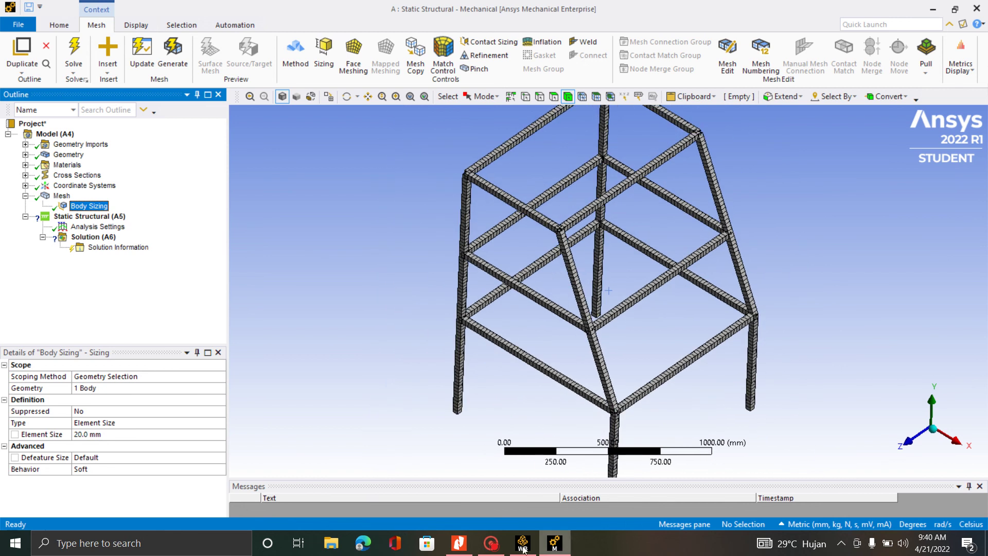
- Insert a Fixed Support into the Static Structural analysis
{"action": "left_click", "coordinate": [105, 217]}
{"action": "right_click", "coordinate": [105, 218]}
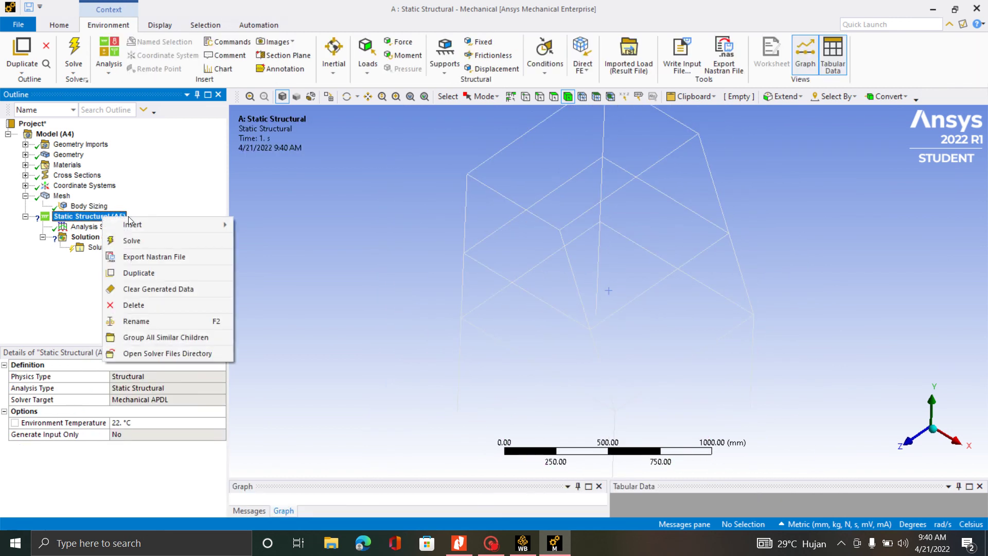
{"action": "mouse_move", "coordinate": [147, 225]}
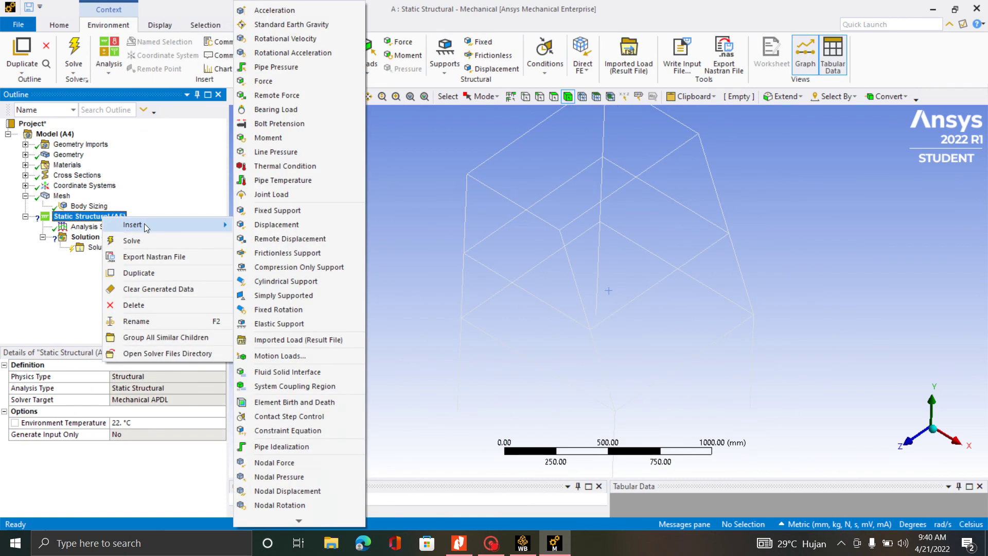
{"action": "left_click", "coordinate": [286, 210]}
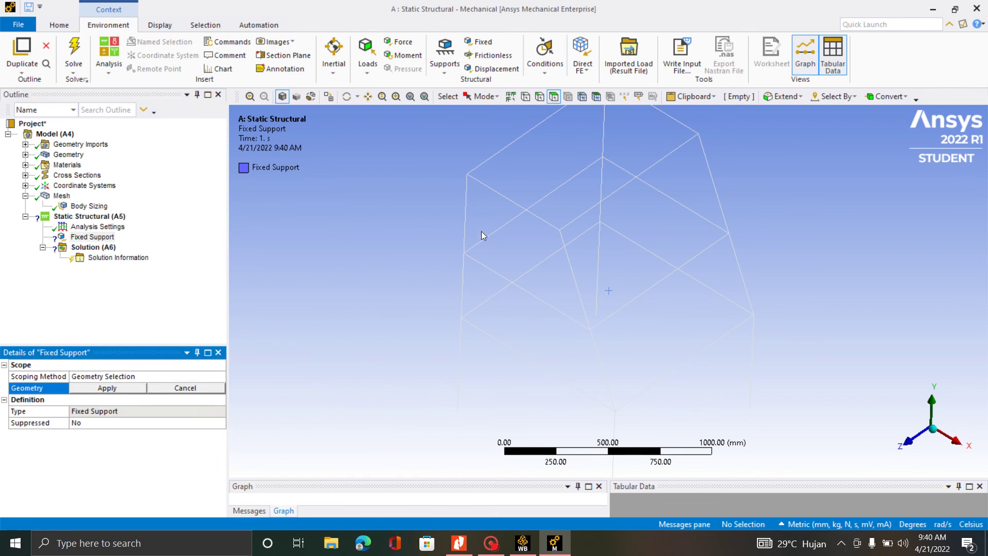
- Scope the fixed support to the four vertices at the lower ends of the frame's legs
{"action": "scroll", "coordinate": [480, 231], "scroll_direction": "down", "scroll_amount": 3}
{"action": "mouse_move", "coordinate": [589, 351]}
{"action": "middle_mouse_down"}
{"action": "mouse_move", "coordinate": [585, 298]}
{"action": "mouse_move", "coordinate": [601, 338]}
{"action": "middle_mouse_up"}
{"action": "left_click", "coordinate": [525, 97]}
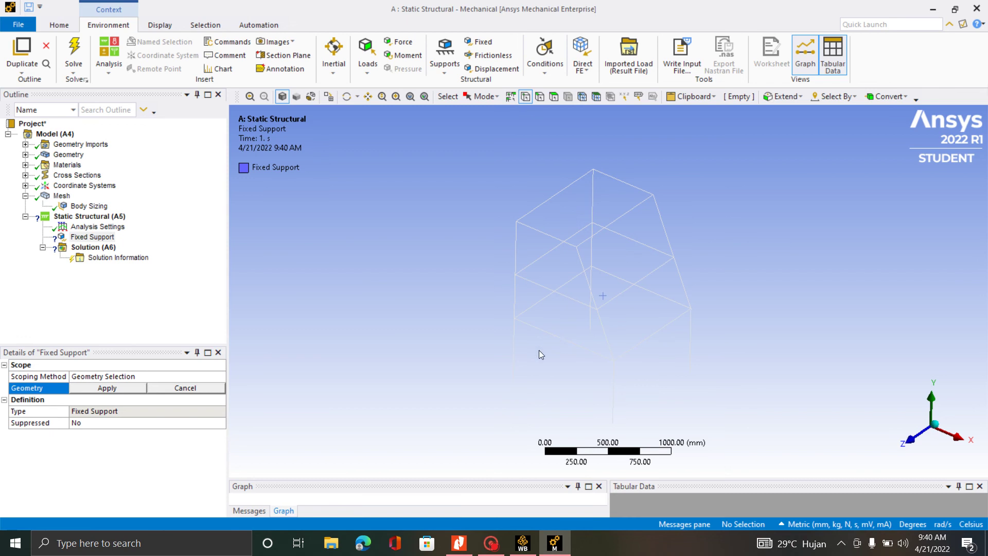
{"action": "left_click", "coordinate": [519, 380]}
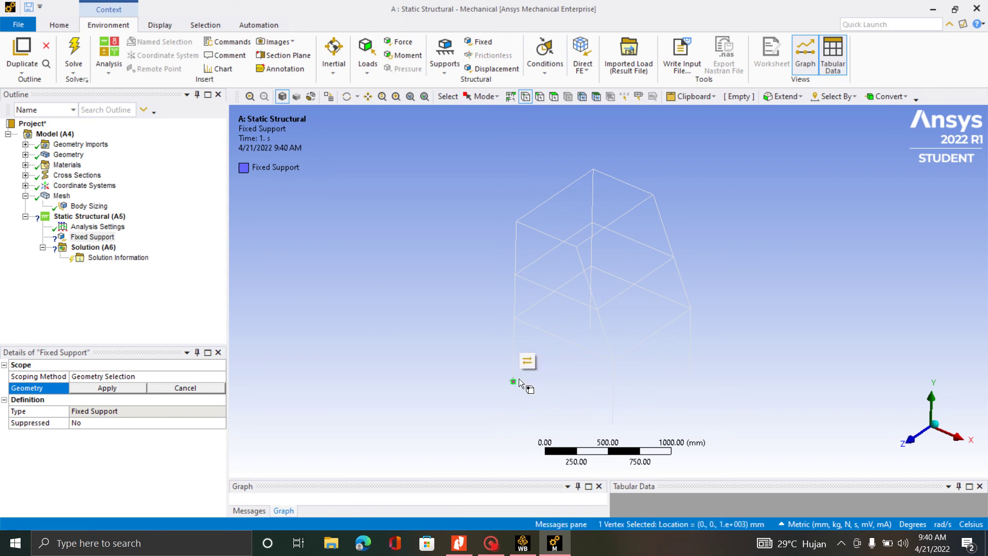
{"action": "left_click", "coordinate": [613, 424], "text": "ctrl"}
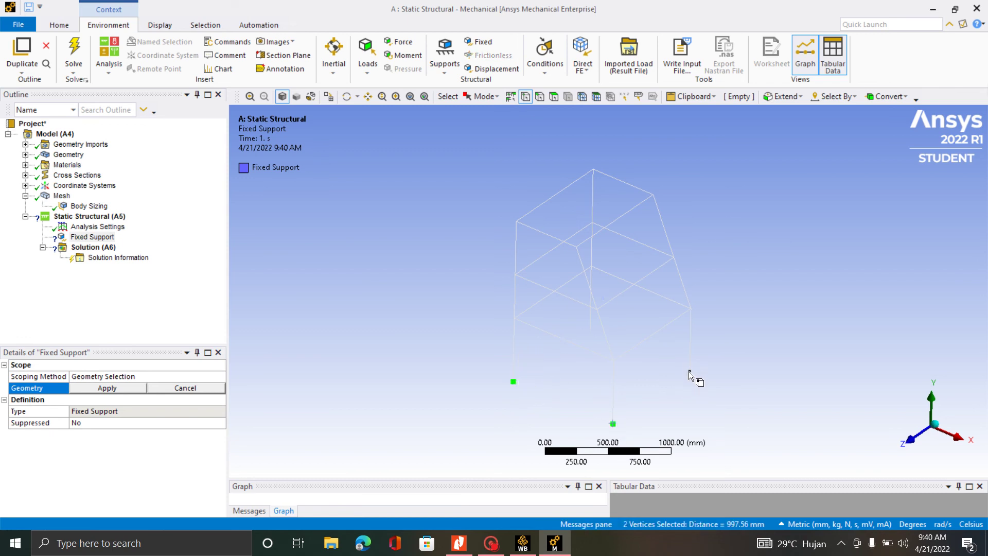
{"action": "left_click", "coordinate": [689, 372], "text": "ctrl"}
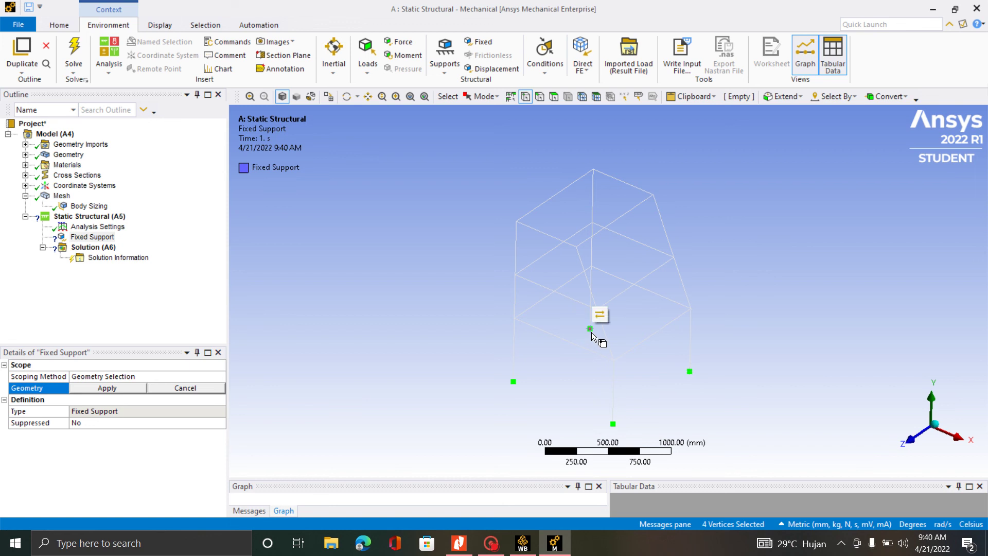
{"action": "left_click", "coordinate": [135, 390]}
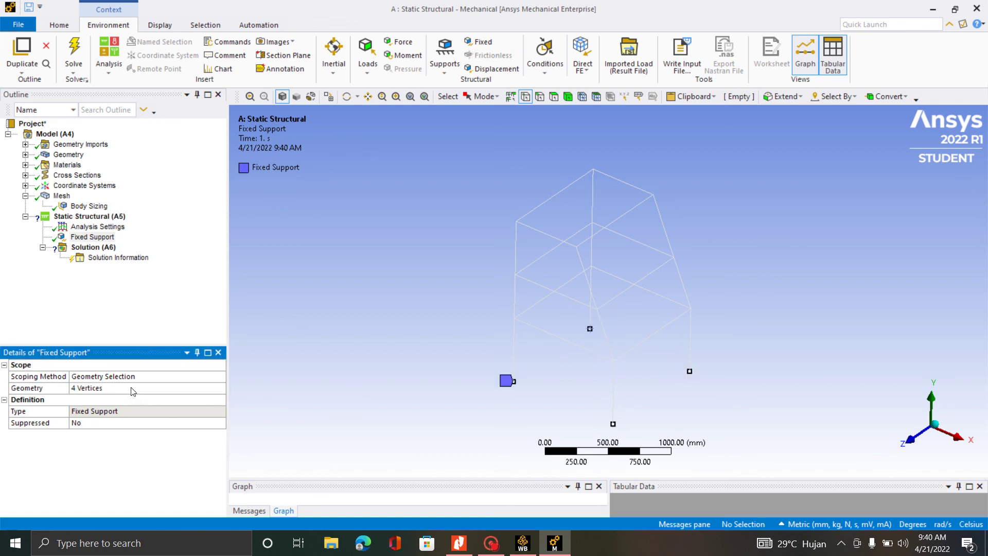
- Insert a Force load into the Static Structural analysis and scope it to the four corner vertices at the frame's top
{"action": "left_click", "coordinate": [87, 216]}
{"action": "right_click", "coordinate": [87, 217]}
{"action": "mouse_move", "coordinate": [143, 220]}
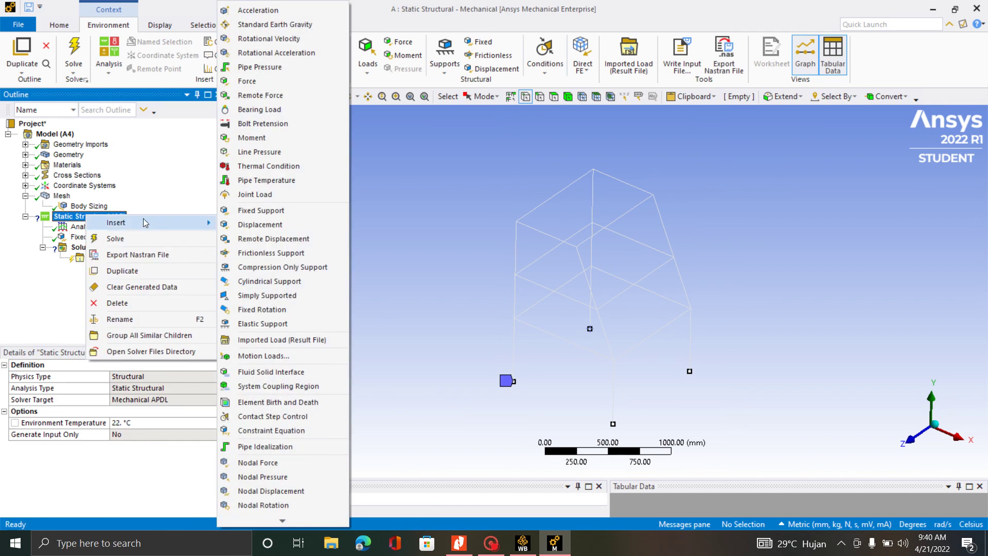
{"action": "left_click", "coordinate": [252, 82]}
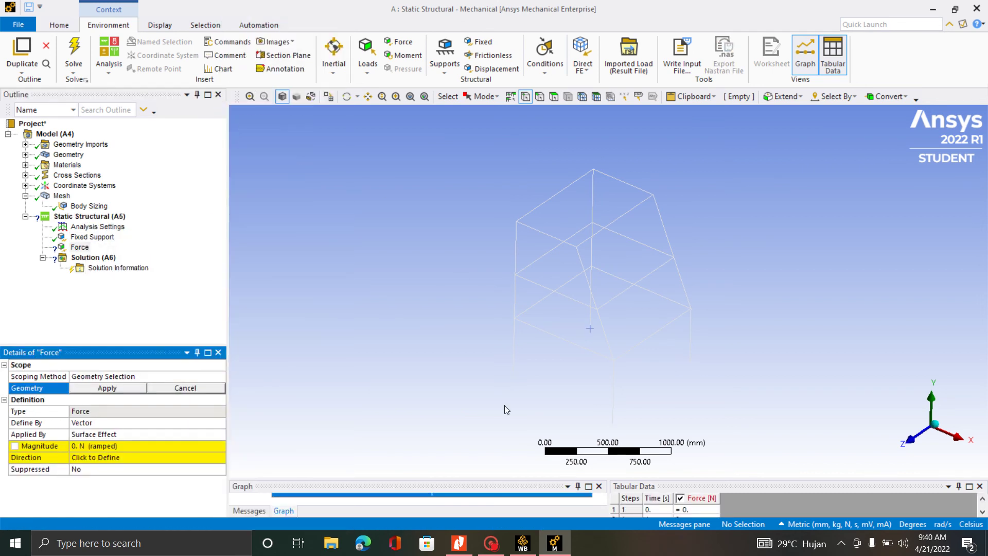
{"action": "left_click", "coordinate": [516, 222]}
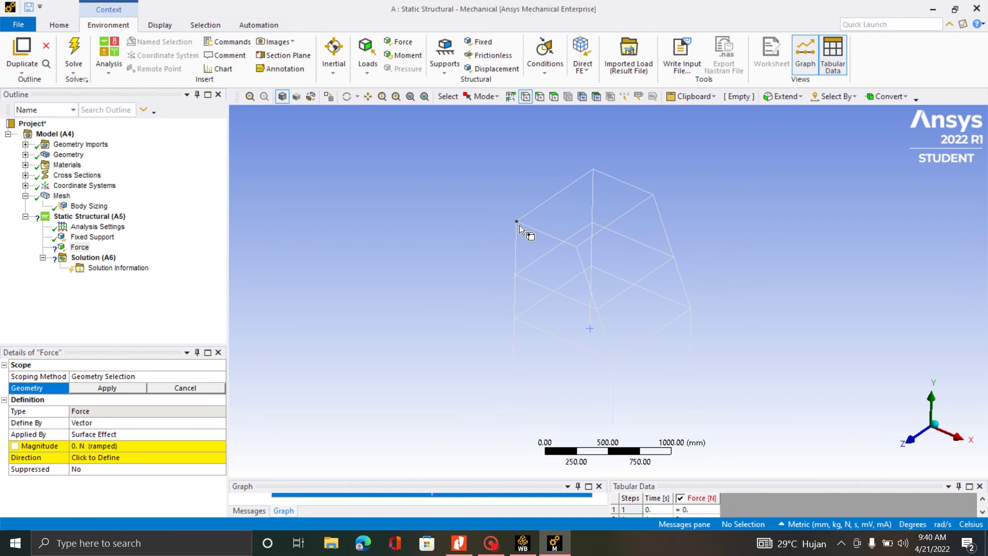
{"action": "left_click", "coordinate": [594, 170], "text": "ctrl"}
{"action": "left_click", "coordinate": [577, 247], "text": "ctrl"}
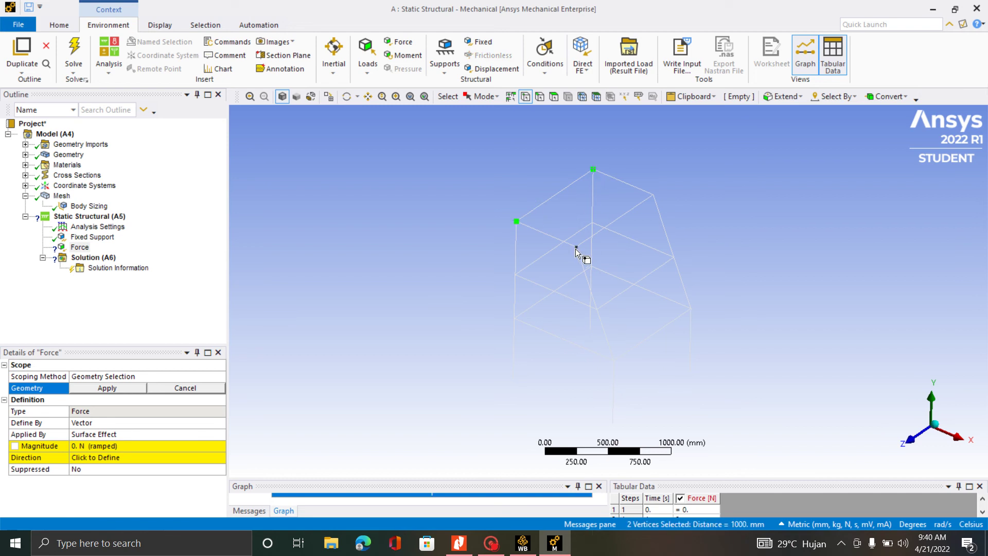
{"action": "left_click", "coordinate": [137, 387]}
- Set the magnitude of the force on the top corners to 500 N
{"action": "left_click", "coordinate": [136, 435]}
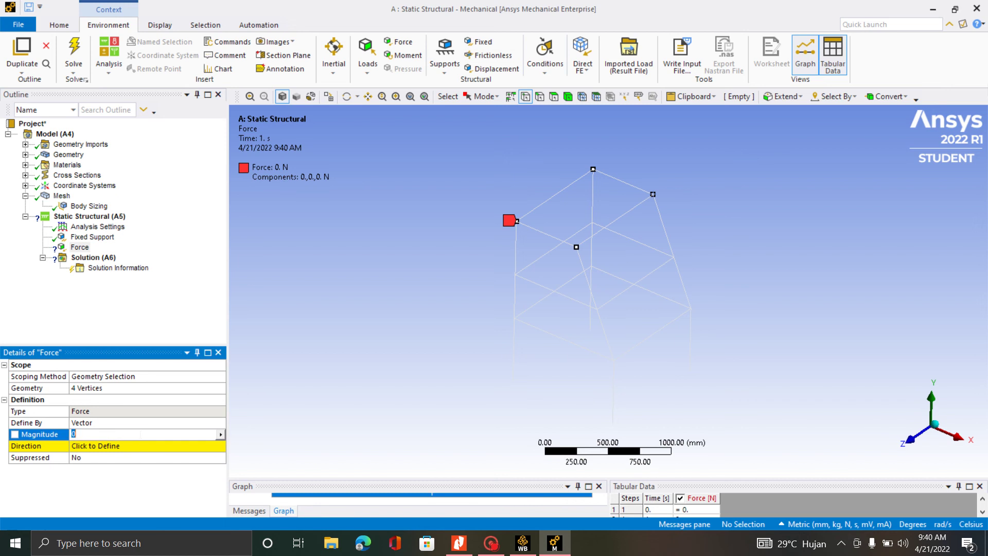
{"action": "type", "text": "1"}
{"action": "type", "text": "500"}
- Define the top-corner force by Components and set its Y component to -500 N
{"action": "left_click", "coordinate": [159, 423]}
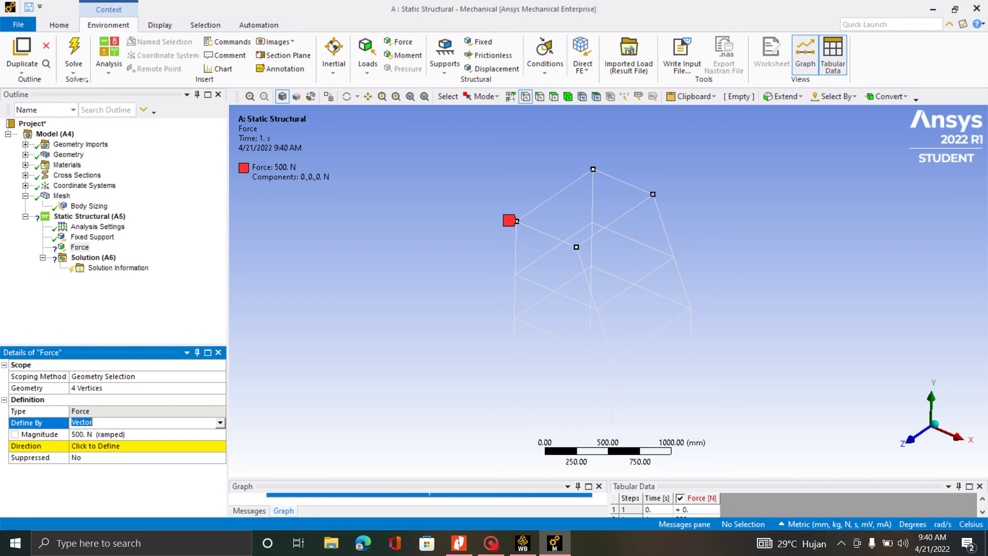
{"action": "left_click", "coordinate": [220, 424]}
{"action": "left_click", "coordinate": [189, 432]}
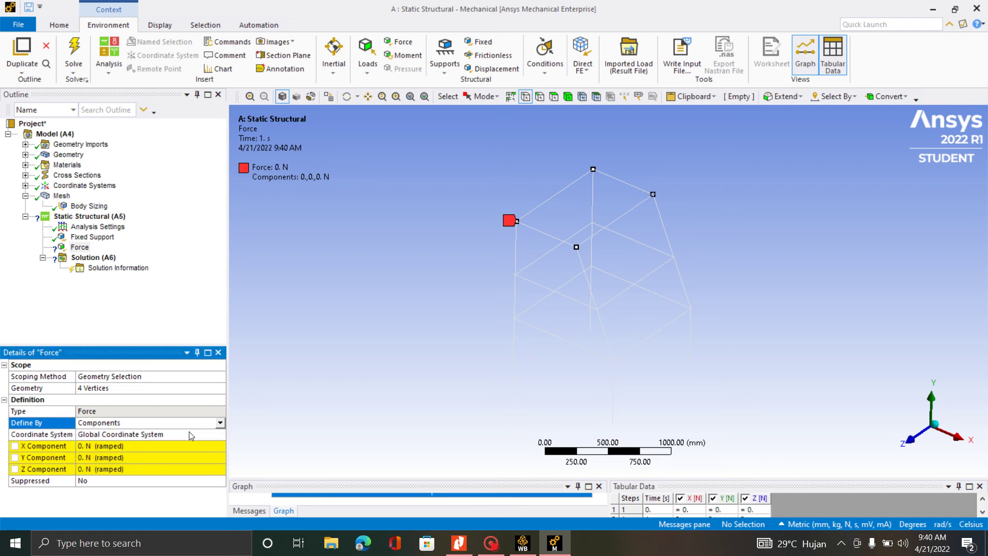
{"action": "left_click", "coordinate": [135, 459]}
{"action": "type", "text": "-500"}
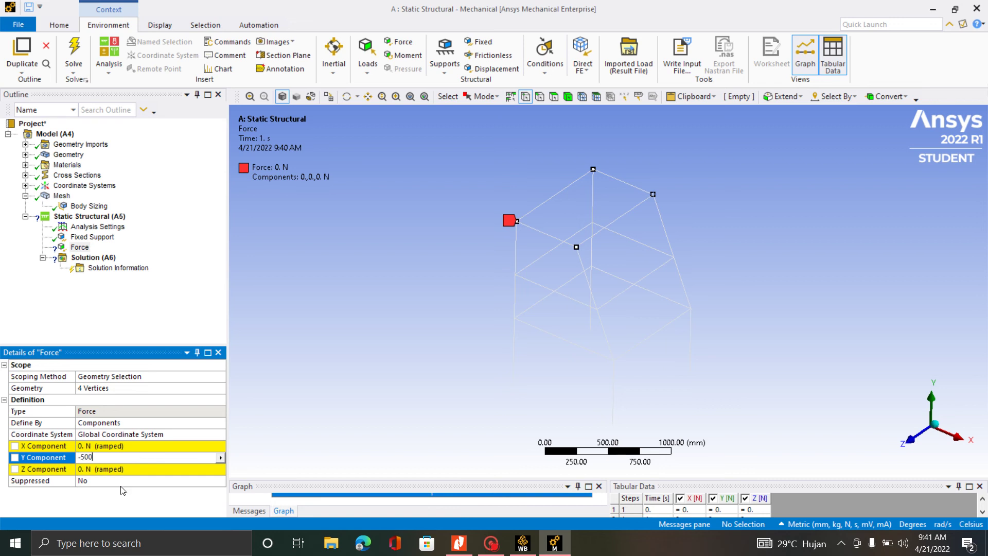
{"action": "key", "text": "Return"}
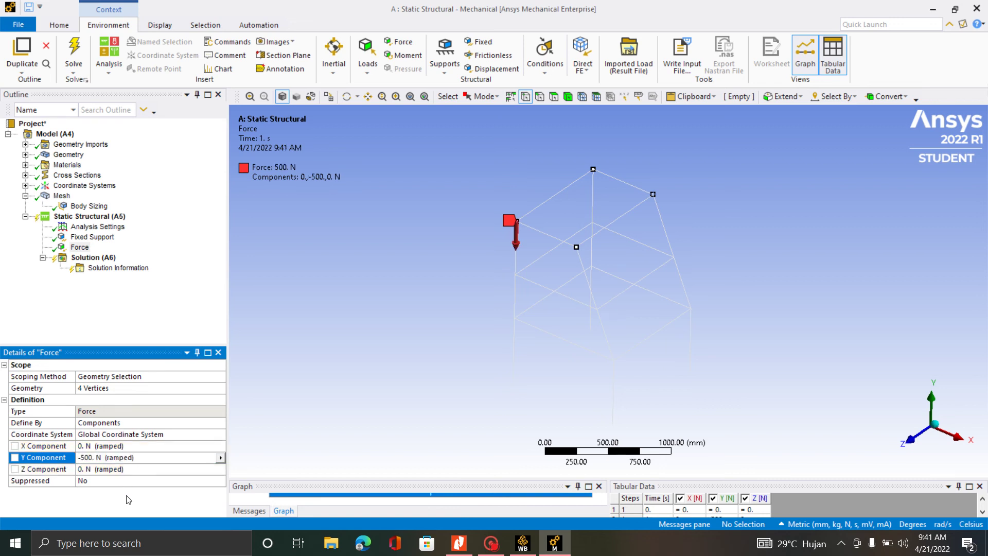
- Insert a second Force and scope it to the horizontal edge of the frame's middle ring on its upright side
{"action": "left_click", "coordinate": [77, 217]}
{"action": "right_click", "coordinate": [80, 217]}
{"action": "mouse_move", "coordinate": [169, 226]}
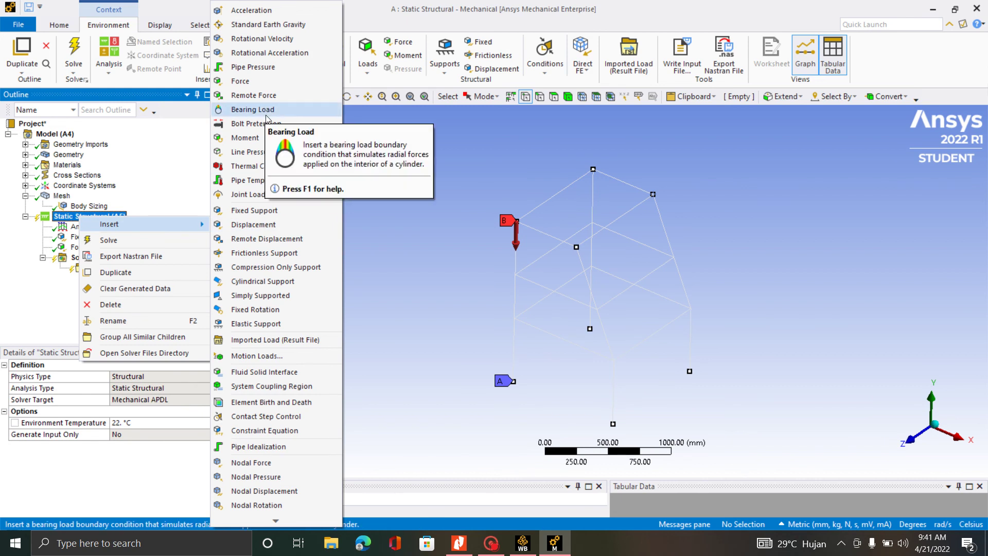
{"action": "left_click", "coordinate": [267, 81]}
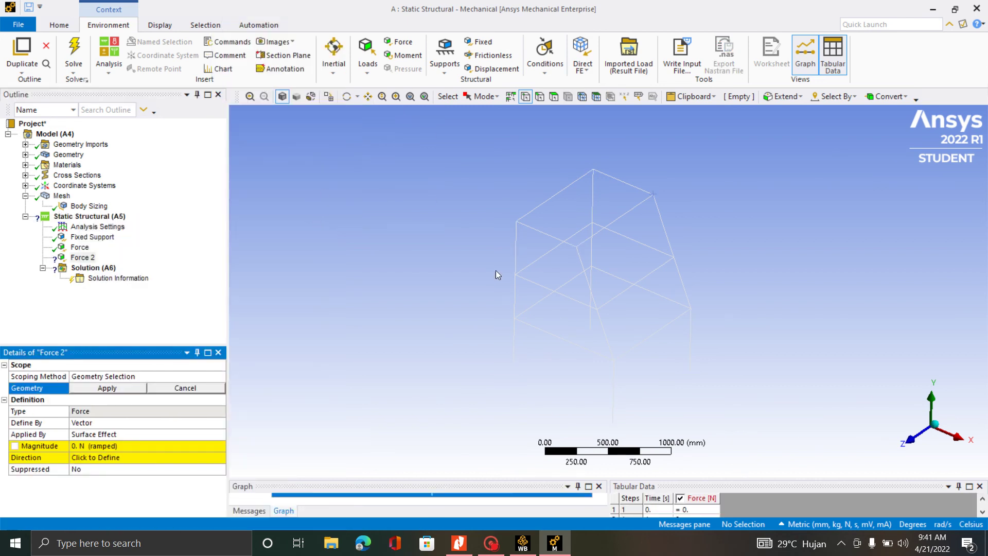
{"action": "left_click", "coordinate": [539, 97]}
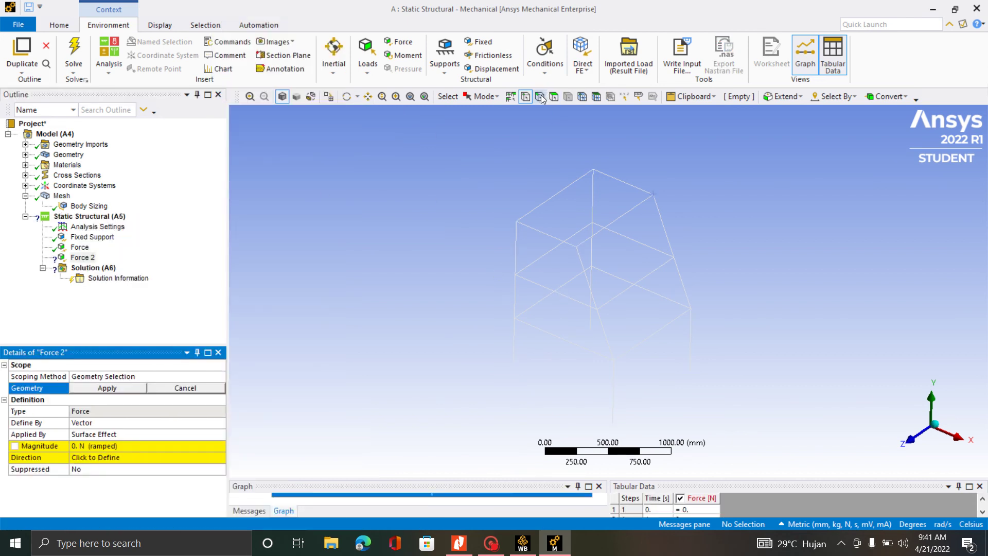
{"action": "left_click", "coordinate": [548, 252]}
{"action": "left_click", "coordinate": [135, 389]}
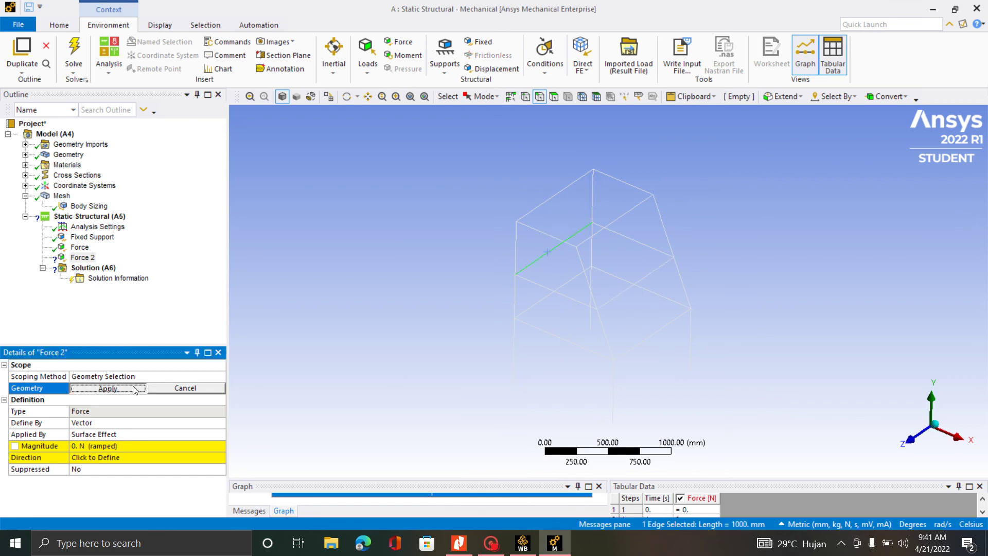
- Define the second force by Components and set its Y component to -300 N
{"action": "left_click", "coordinate": [214, 446]}
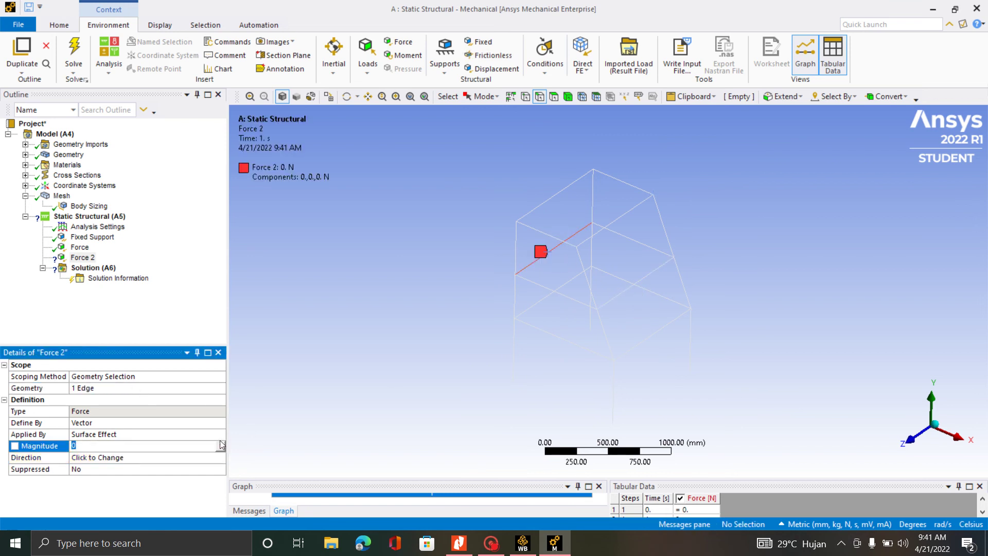
{"action": "left_click", "coordinate": [218, 434]}
{"action": "left_click", "coordinate": [219, 434]}
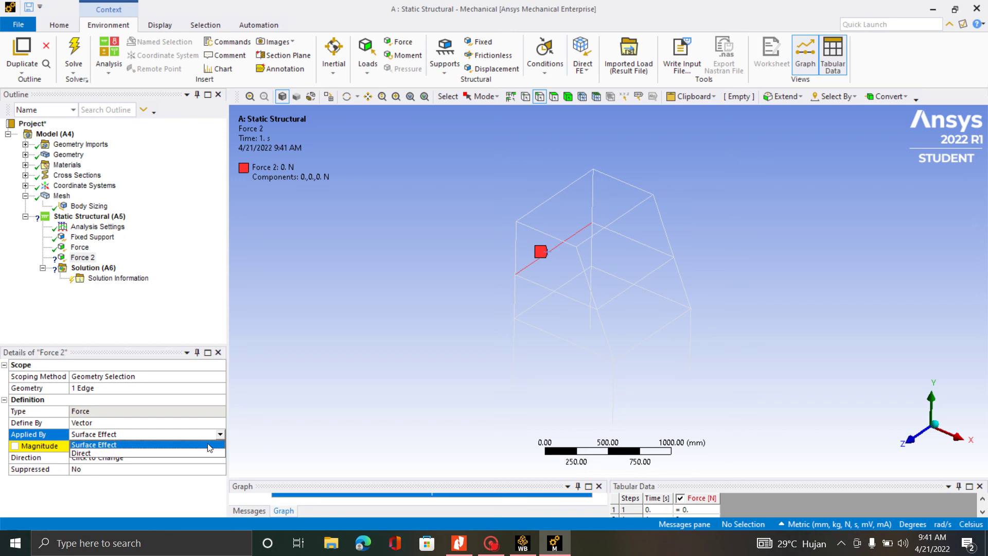
{"action": "left_click", "coordinate": [223, 423]}
{"action": "left_click", "coordinate": [224, 423]}
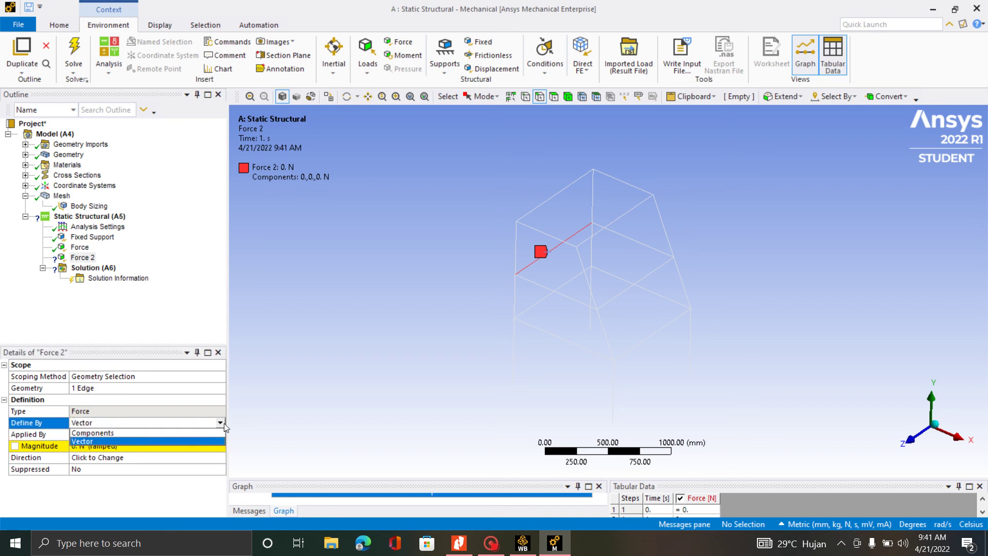
{"action": "left_click", "coordinate": [193, 433]}
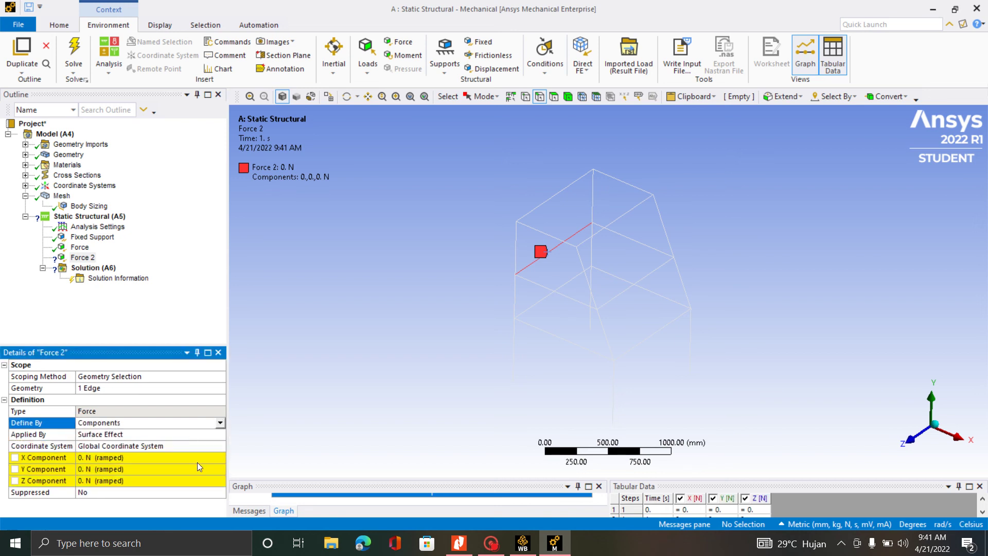
{"action": "left_click", "coordinate": [170, 470]}
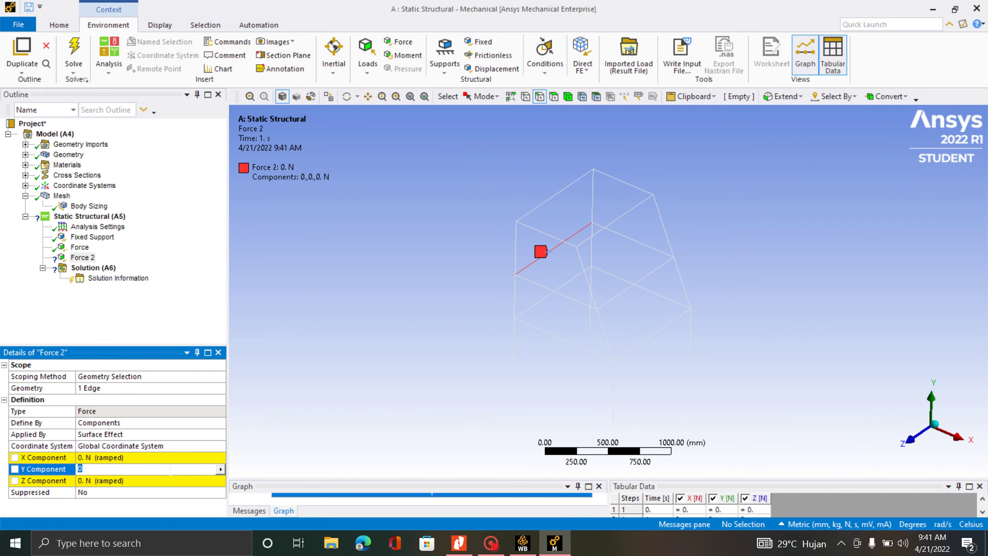
{"action": "type", "text": "-300"}
{"action": "key", "text": "Return"}
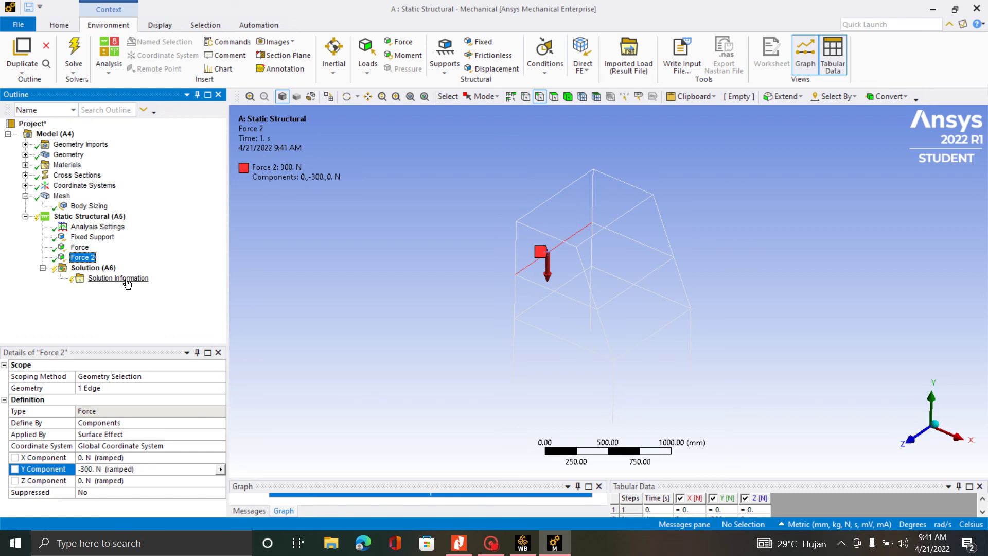
- Insert a Total Deformation result into the Solution
{"action": "right_click", "coordinate": [86, 268]}
{"action": "mouse_move", "coordinate": [155, 276]}
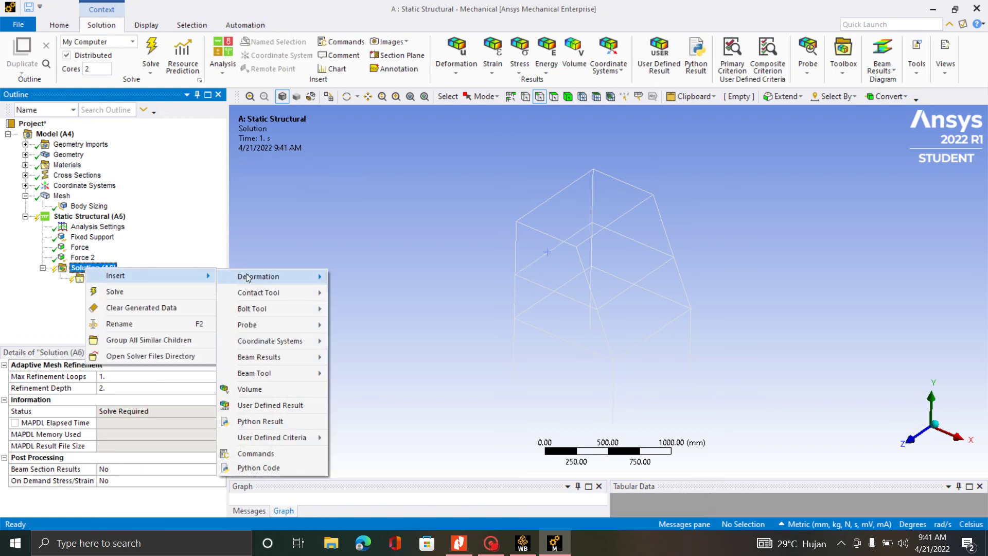
{"action": "mouse_move", "coordinate": [248, 277]}
{"action": "left_click", "coordinate": [338, 276]}
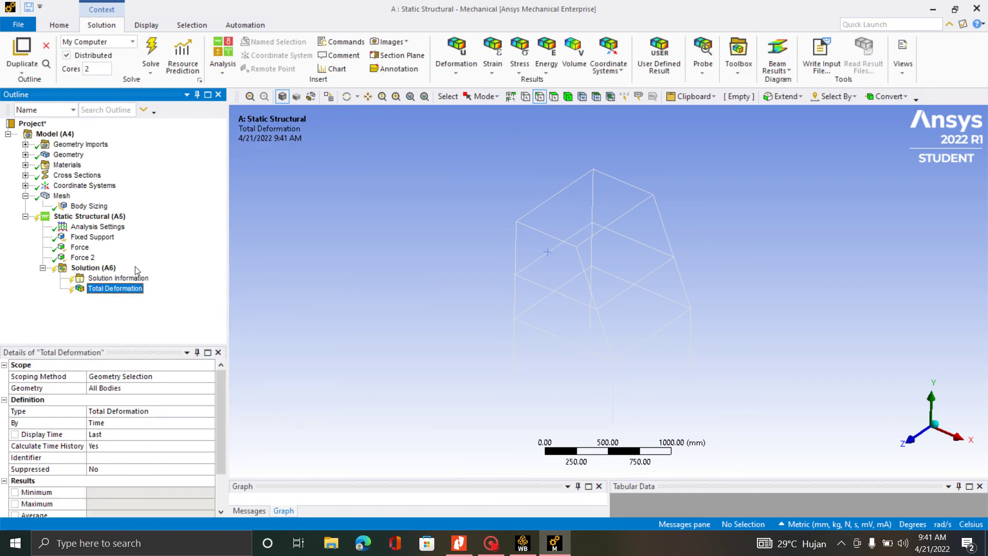
{"action": "right_click", "coordinate": [105, 267]}
{"action": "mouse_move", "coordinate": [155, 273]}
{"action": "mouse_move", "coordinate": [297, 280]}
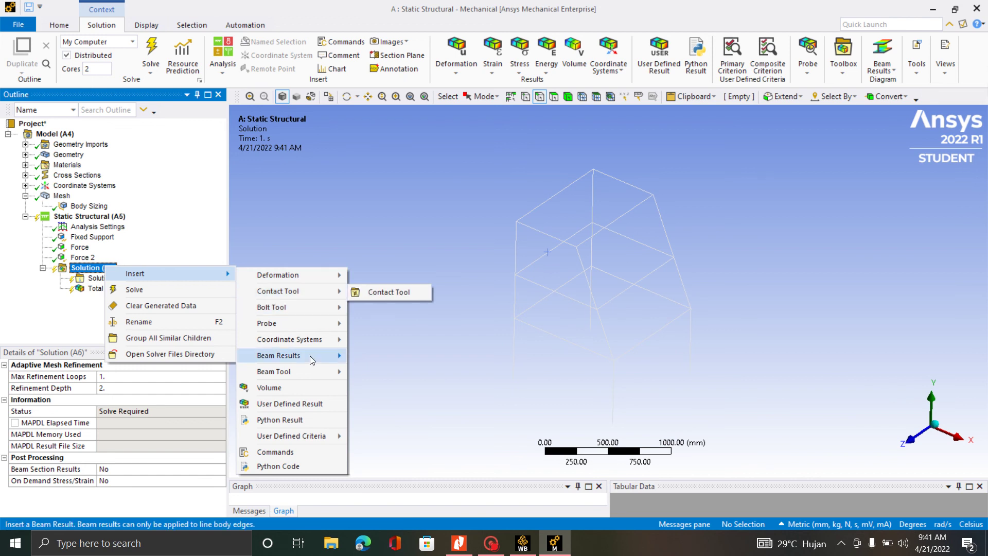
{"action": "mouse_move", "coordinate": [310, 357]}
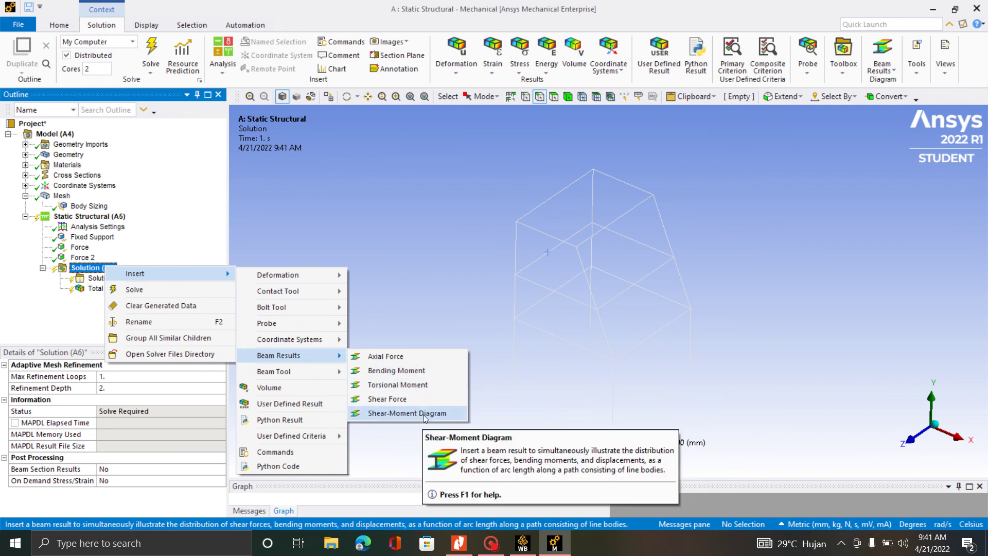
{"action": "left_click", "coordinate": [45, 321]}
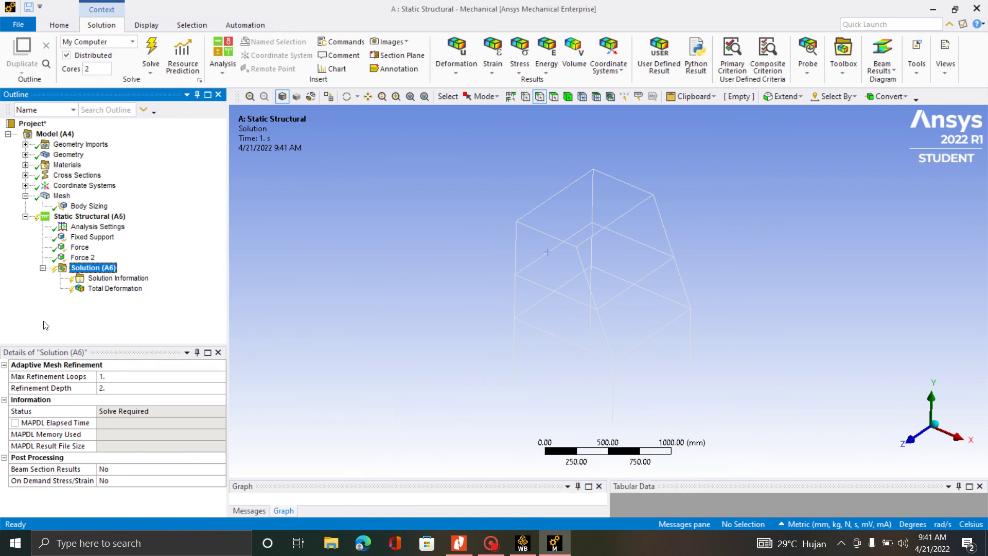
- Solve the static structural analysis and examine the Total Deformation contours on the frame
{"action": "left_click", "coordinate": [154, 56]}
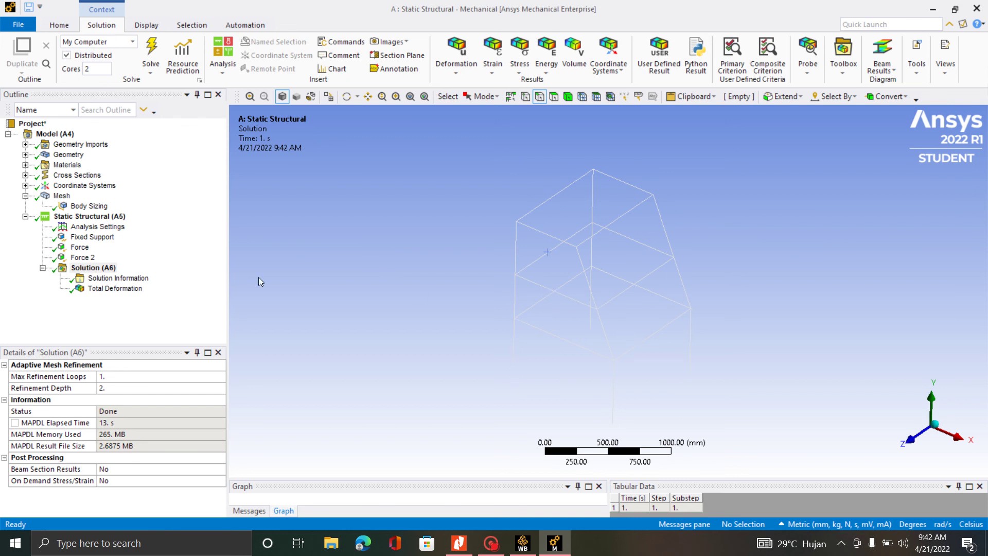
{"action": "left_click", "coordinate": [106, 289]}
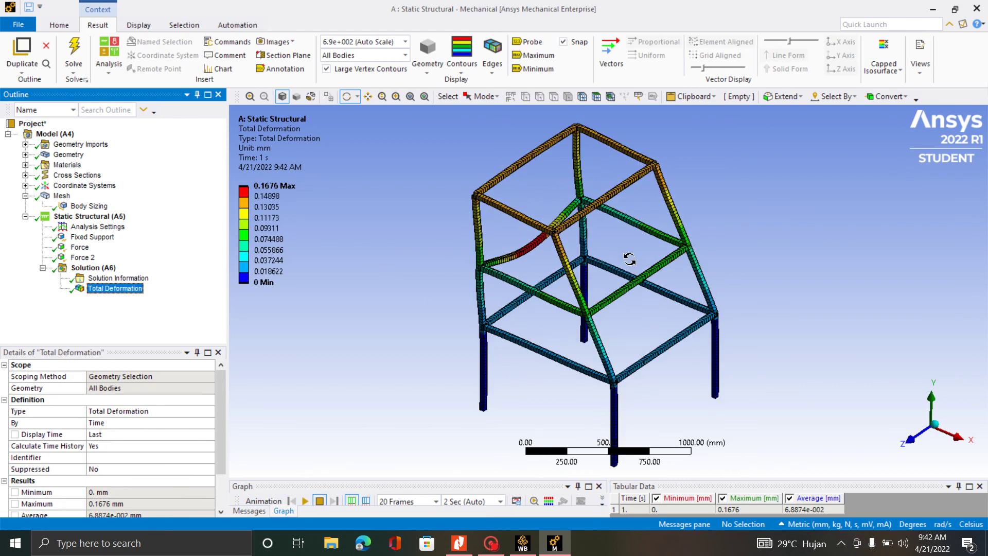
{"action": "left_click_drag", "start_coordinate": [629, 258], "coordinate": [739, 276]}
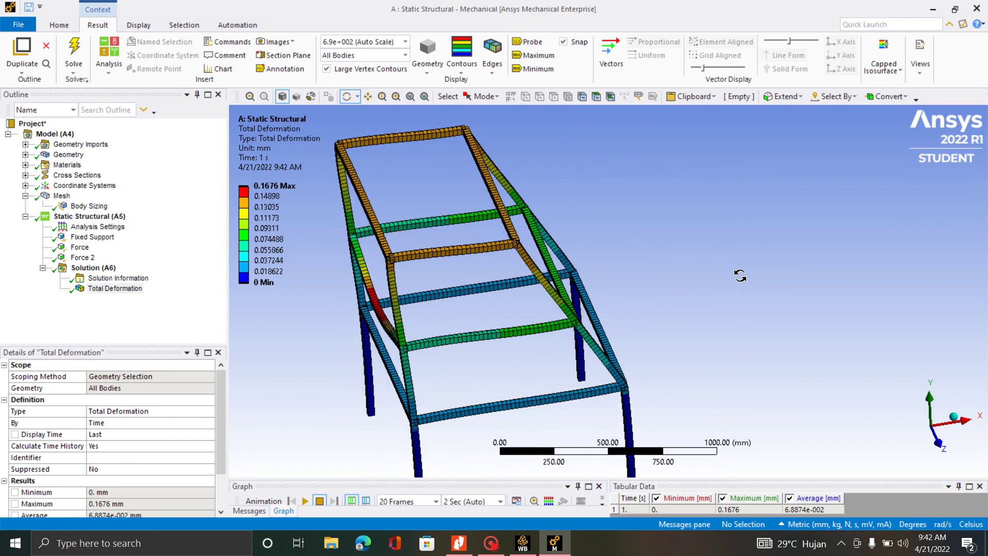
{"action": "scroll", "coordinate": [685, 194], "scroll_direction": "down", "scroll_amount": 3}
{"action": "left_click_drag", "start_coordinate": [577, 325], "coordinate": [589, 321]}
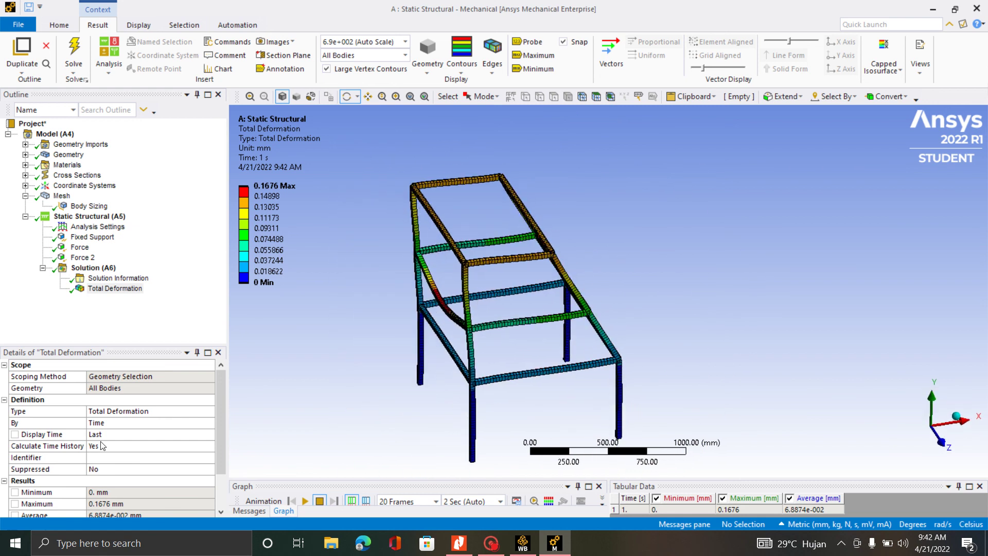
- Play and stop the total deformation animation, and view the deformed frame from another angle
{"action": "left_click", "coordinate": [306, 501]}
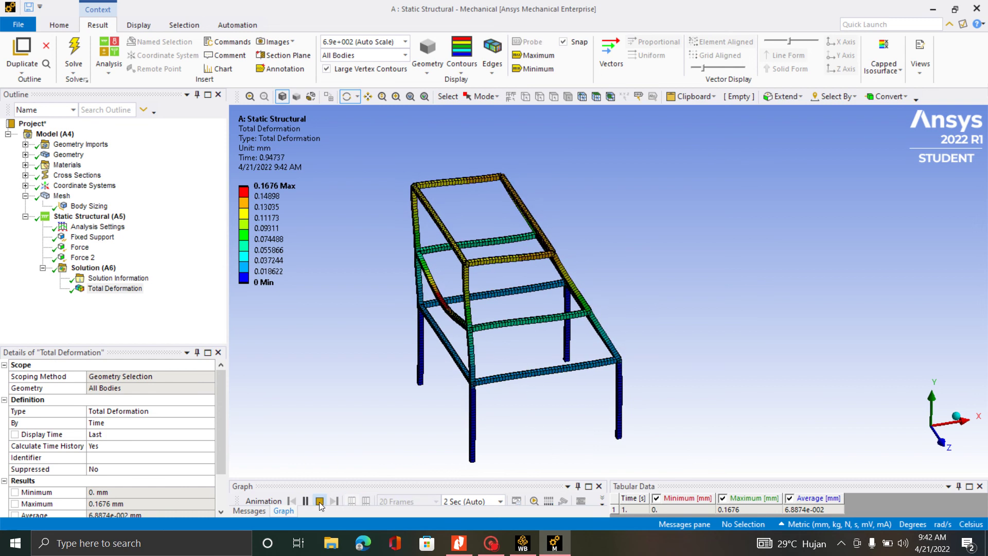
{"action": "left_click", "coordinate": [320, 503]}
{"action": "scroll", "coordinate": [603, 262], "scroll_direction": "down", "scroll_amount": 3}
{"action": "left_click_drag", "start_coordinate": [611, 355], "coordinate": [535, 355]}
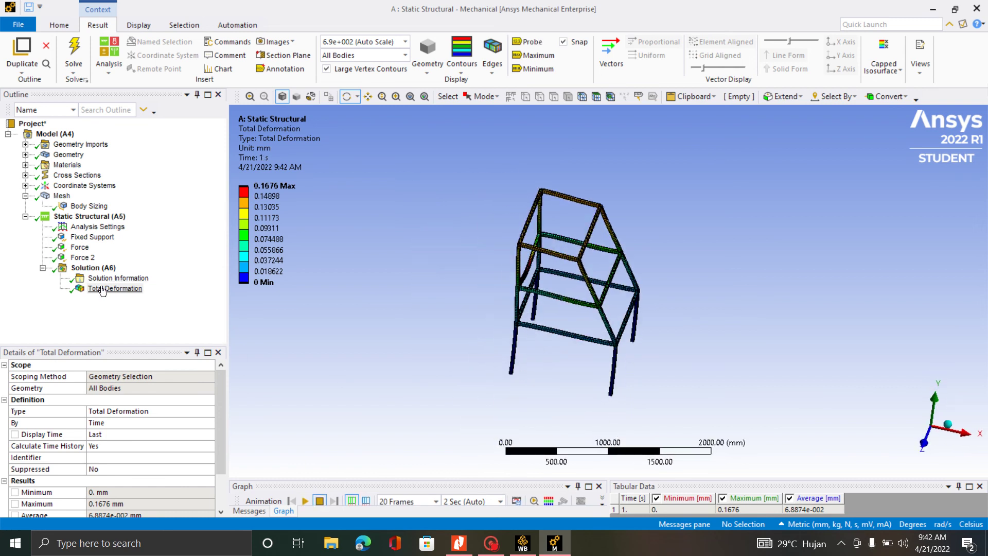
- Insert a Bending Moment beam result for all line bodies into the Solution
{"action": "right_click", "coordinate": [95, 268]}
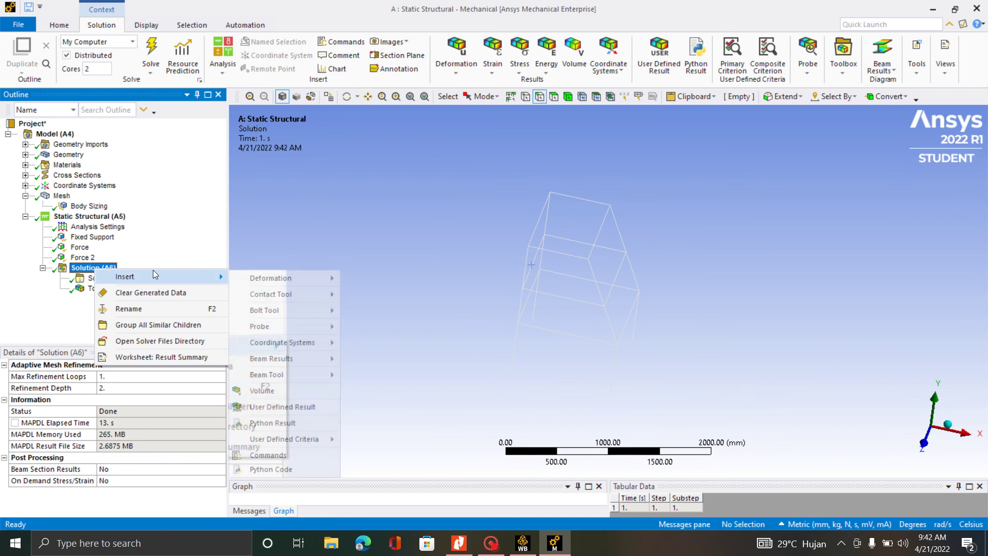
{"action": "mouse_move", "coordinate": [305, 322]}
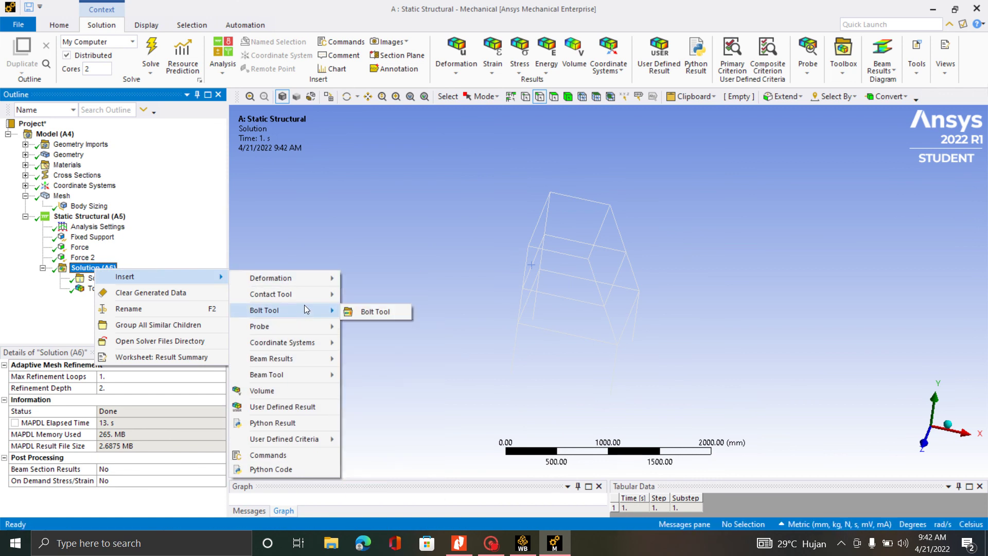
{"action": "mouse_move", "coordinate": [307, 301]}
{"action": "mouse_move", "coordinate": [316, 278]}
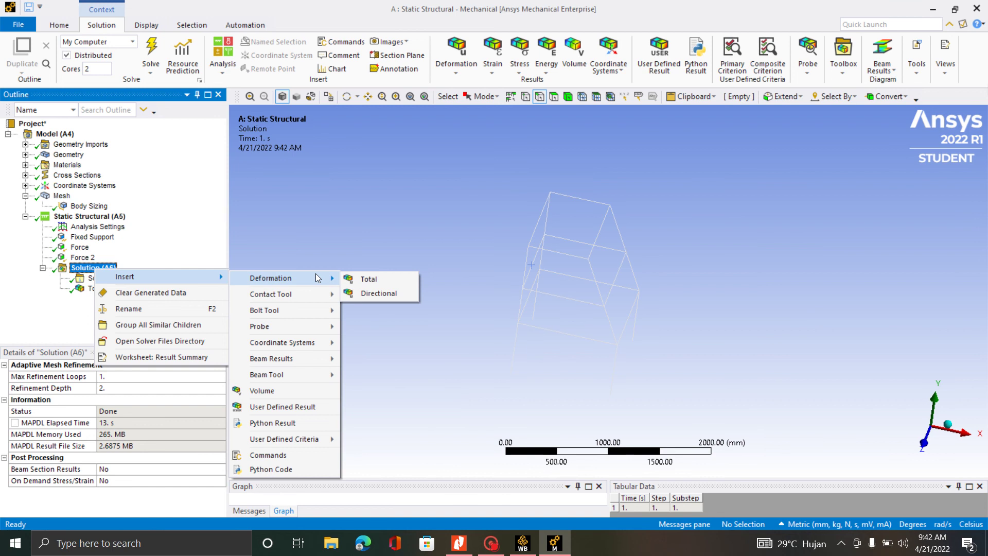
{"action": "mouse_move", "coordinate": [311, 356]}
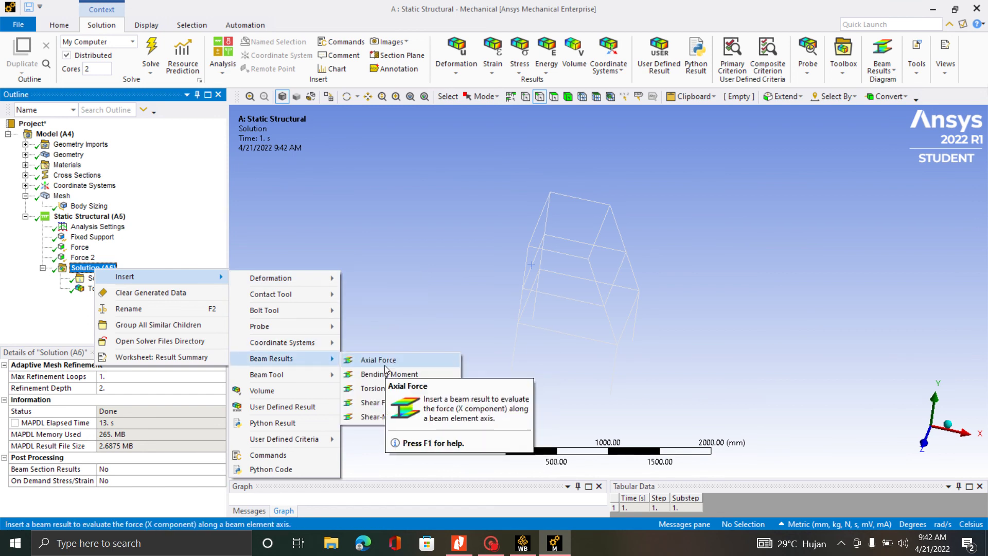
{"action": "left_click", "coordinate": [399, 374]}
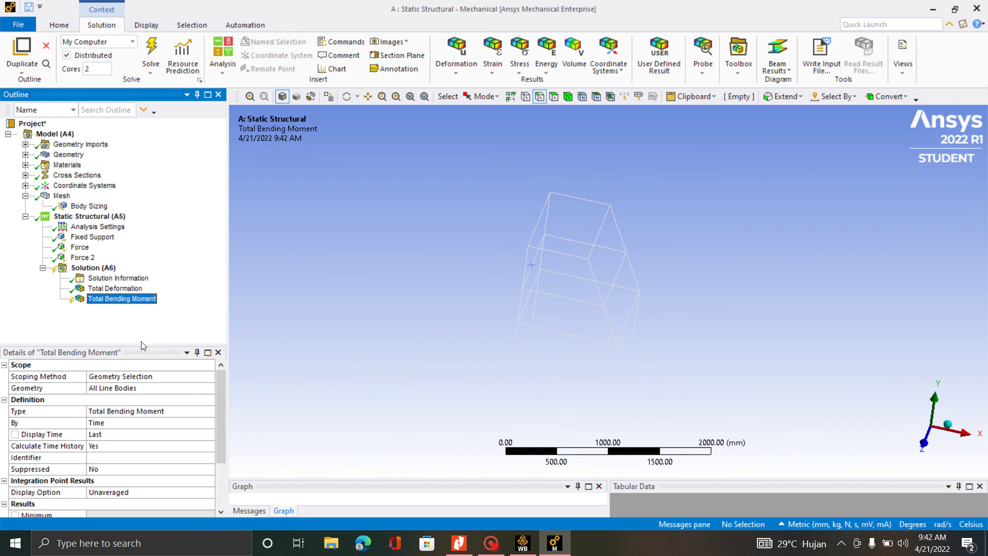
- Set the scoping method of the Total Bending Moment result to Path
{"action": "left_click", "coordinate": [138, 387]}
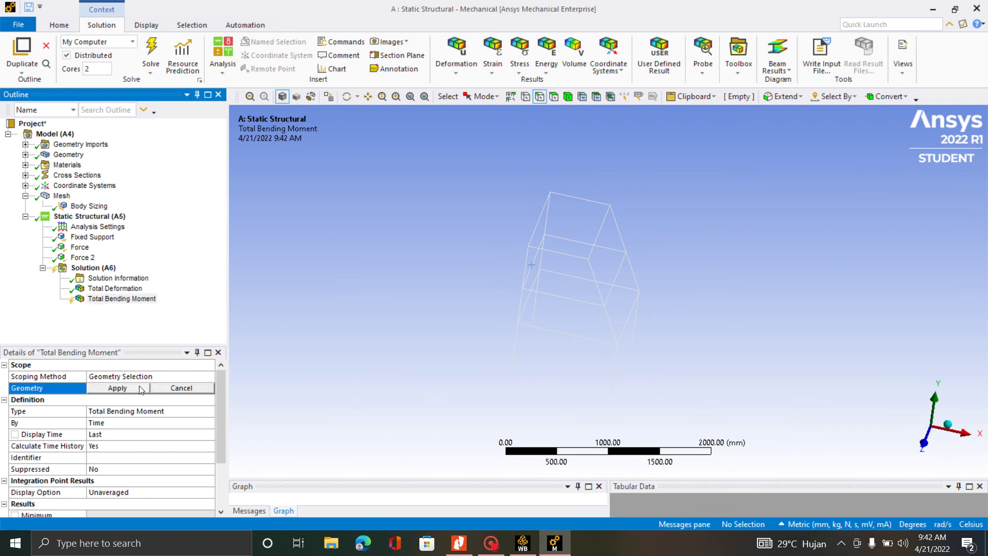
{"action": "left_click", "coordinate": [167, 378]}
{"action": "left_click", "coordinate": [208, 377]}
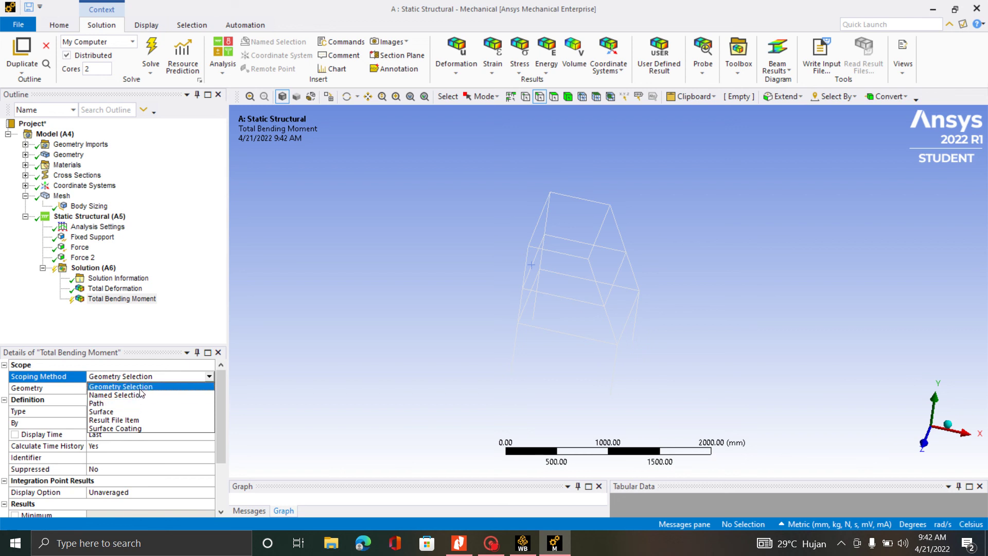
{"action": "left_click", "coordinate": [135, 403]}
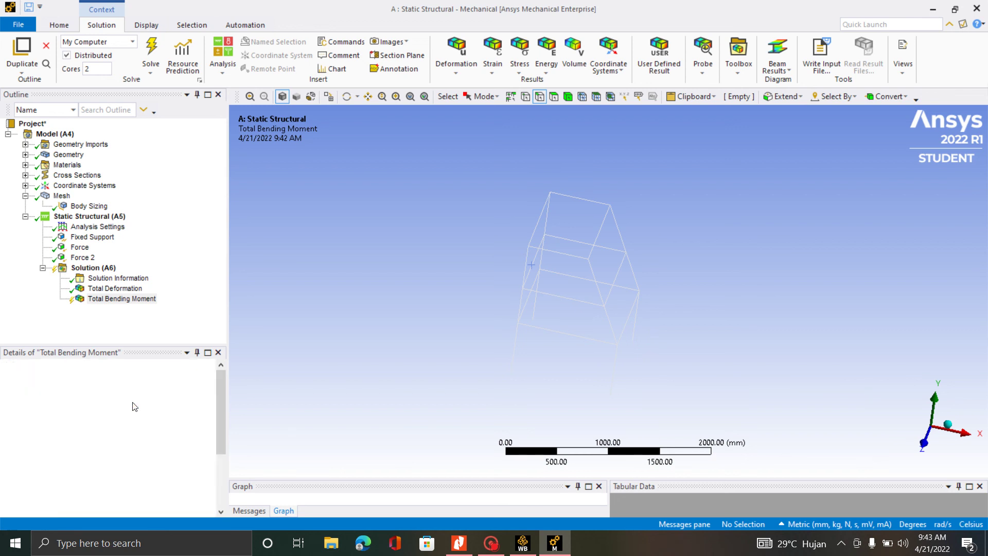
- Insert a two-point path as construction geometry under the model and locate its start on the middle beam of the frame's vertical side
{"action": "scroll", "coordinate": [572, 284], "scroll_direction": "up", "scroll_amount": 3}
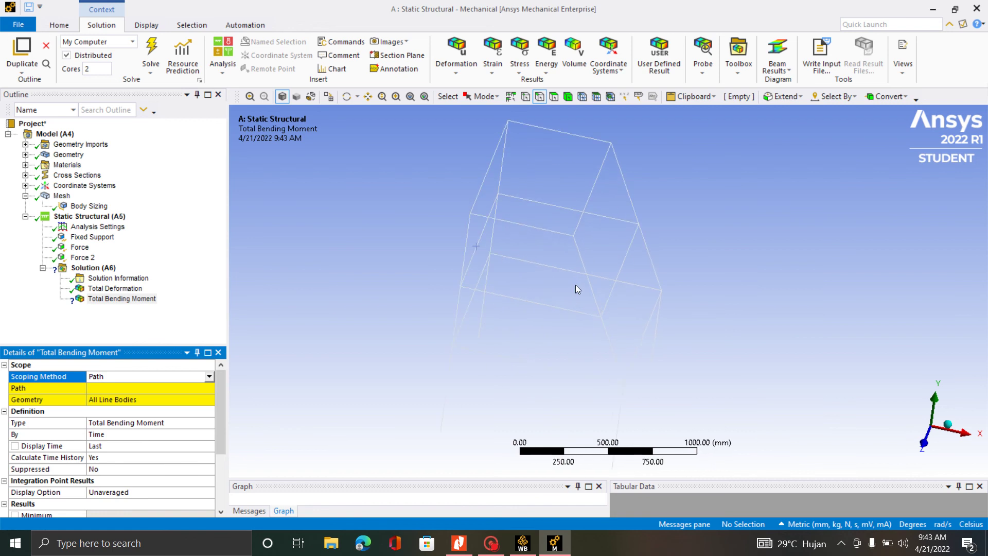
{"action": "middle_click_drag", "start_coordinate": [607, 288], "coordinate": [605, 283]}
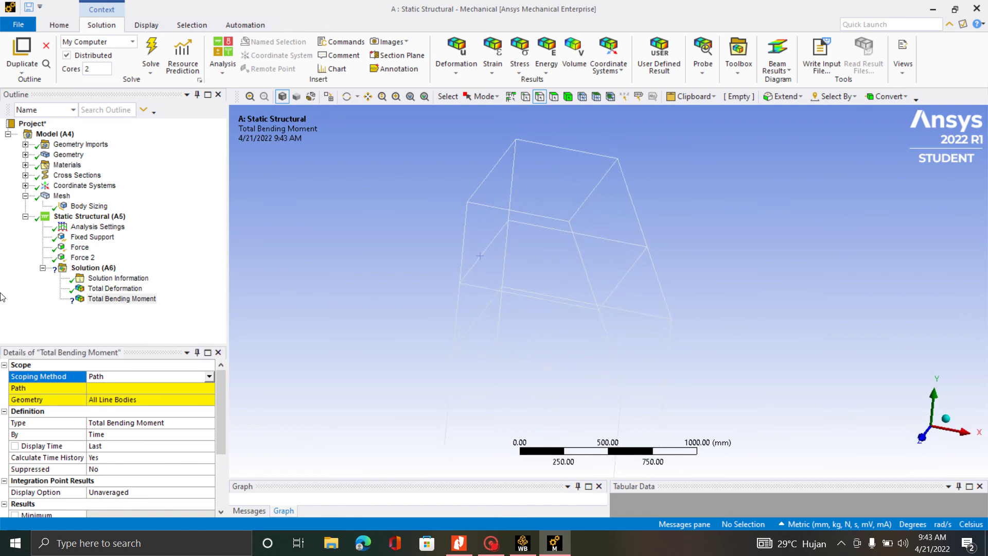
{"action": "right_click", "coordinate": [53, 134]}
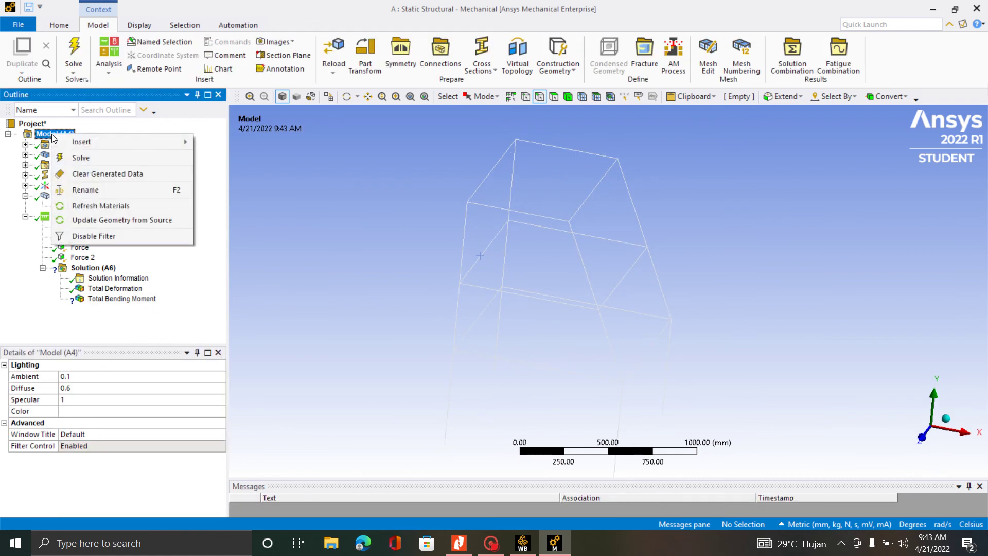
{"action": "mouse_move", "coordinate": [112, 139]}
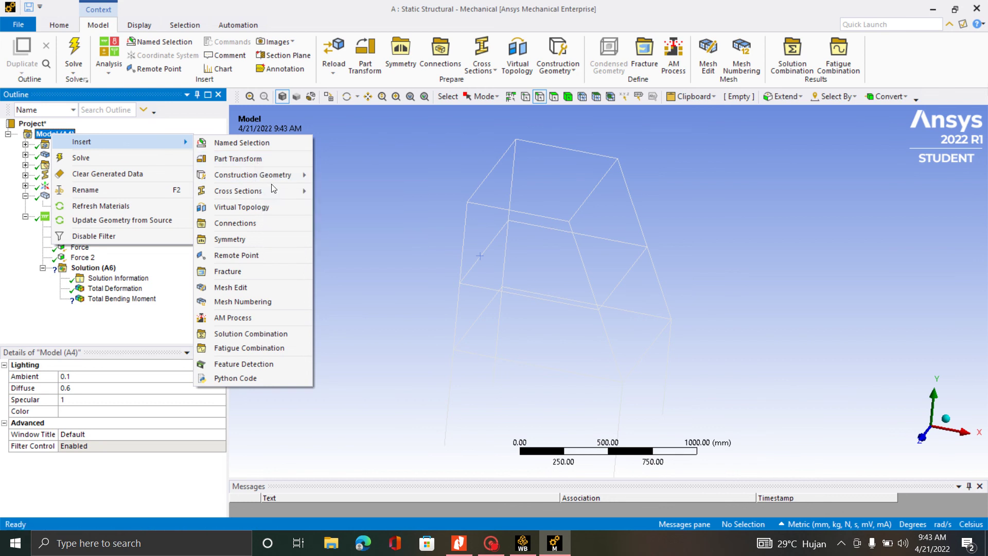
{"action": "mouse_move", "coordinate": [271, 185]}
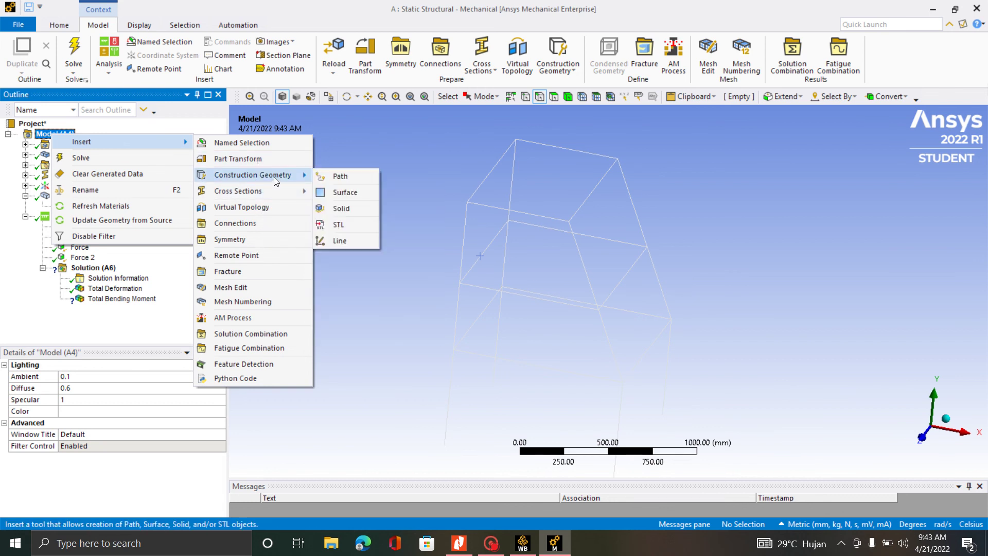
{"action": "left_click", "coordinate": [337, 177]}
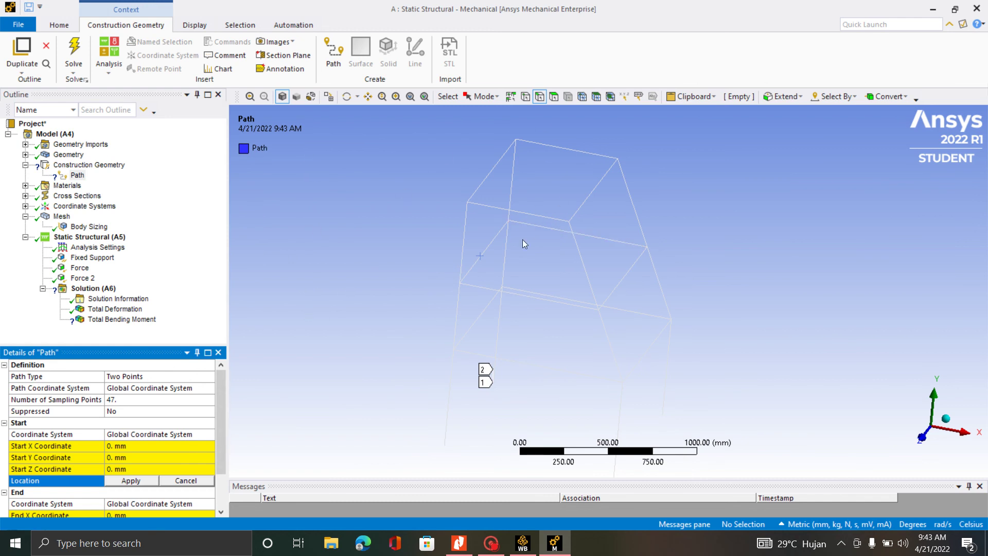
{"action": "left_click", "coordinate": [493, 241]}
{"action": "left_click", "coordinate": [127, 482]}
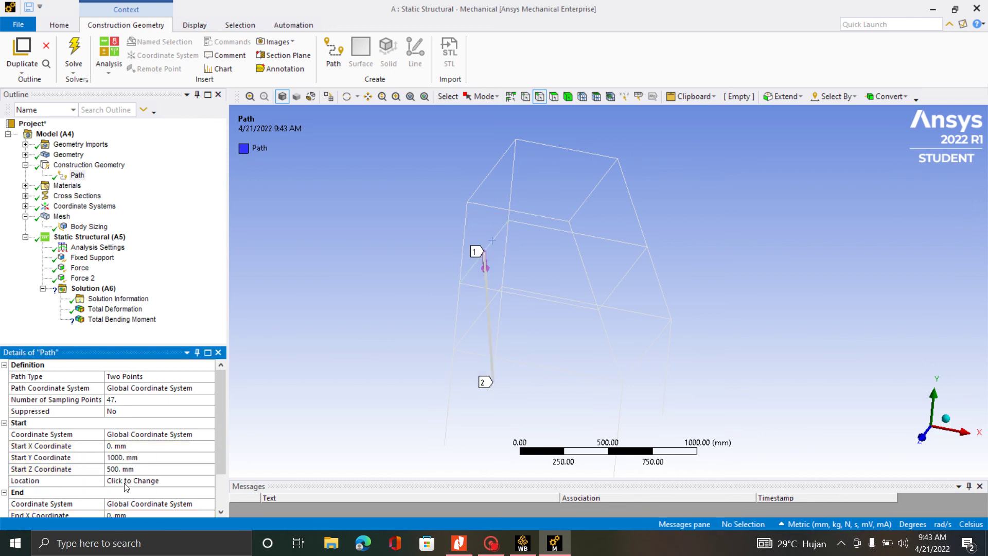
{"action": "middle_click_drag", "start_coordinate": [529, 243], "coordinate": [622, 304]}
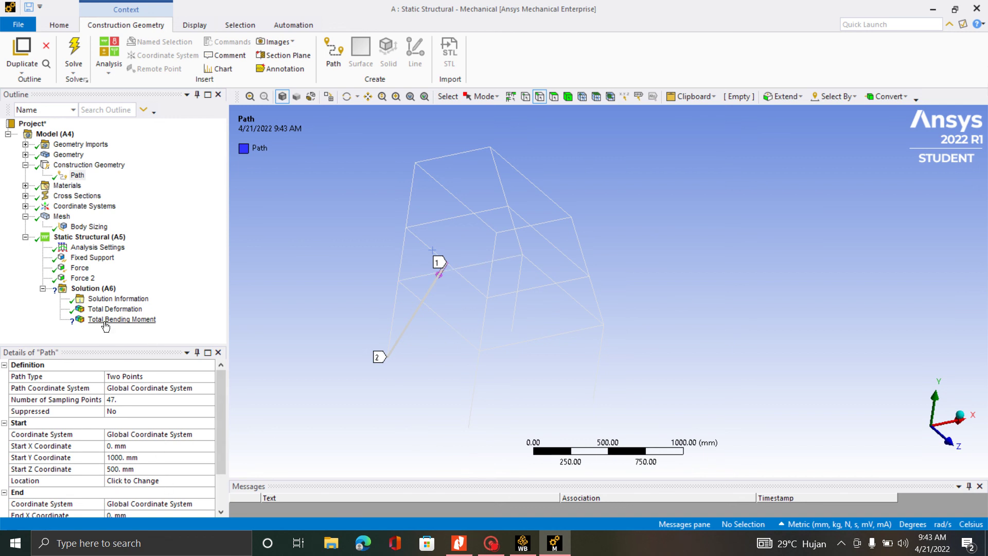
- Delete the two-point path from the construction geometry
{"action": "left_click", "coordinate": [80, 176]}
{"action": "right_click", "coordinate": [78, 175]}
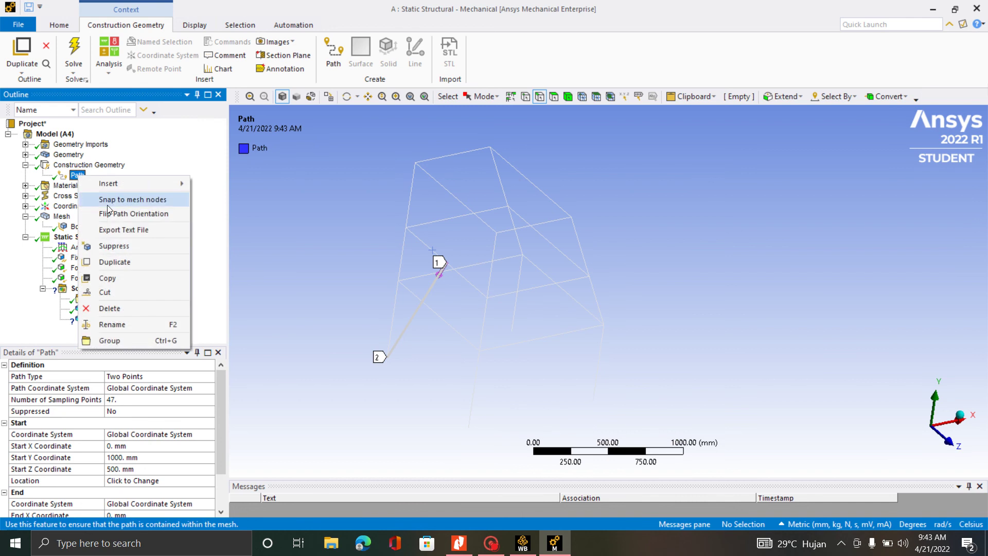
{"action": "left_click", "coordinate": [118, 307]}
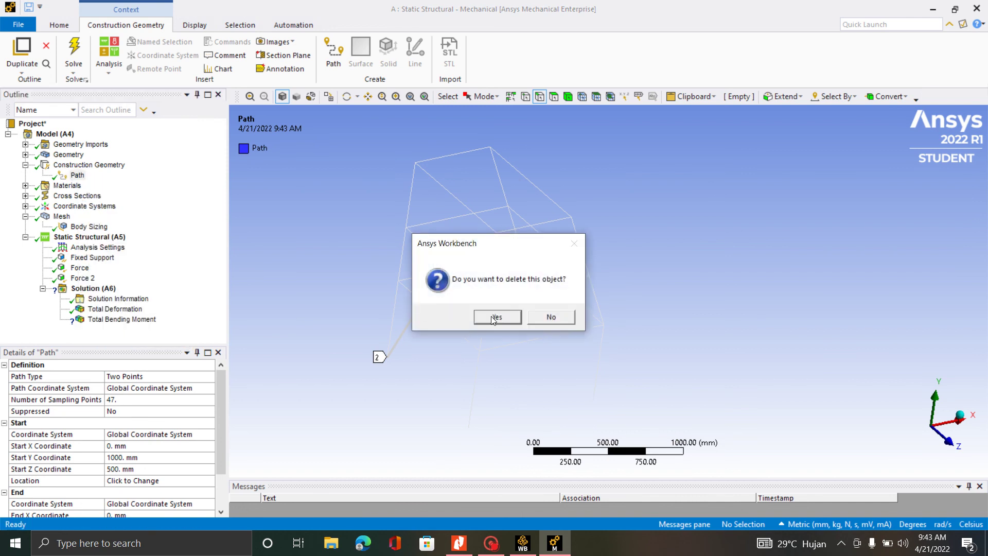
{"action": "left_click", "coordinate": [495, 317]}
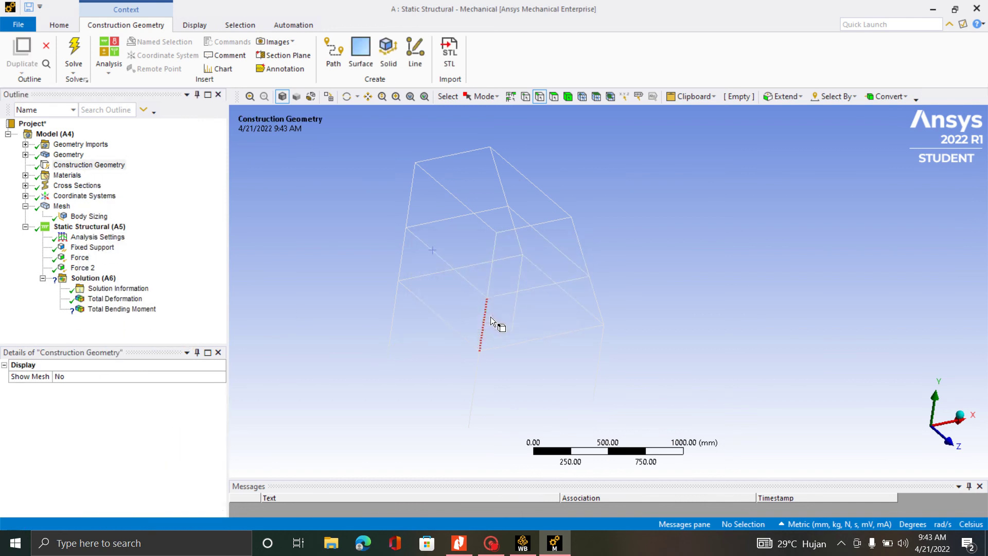
- Insert a construction geometry path of type Edge and scope it to the middle horizontal beam on the frame's vertical side
{"action": "right_click", "coordinate": [82, 168]}
{"action": "mouse_move", "coordinate": [137, 171]}
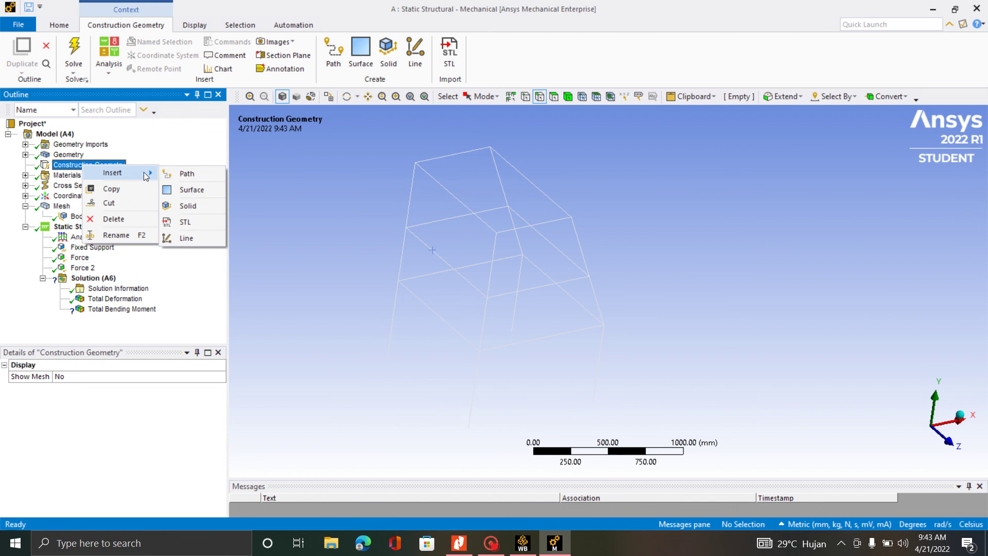
{"action": "left_click", "coordinate": [186, 175]}
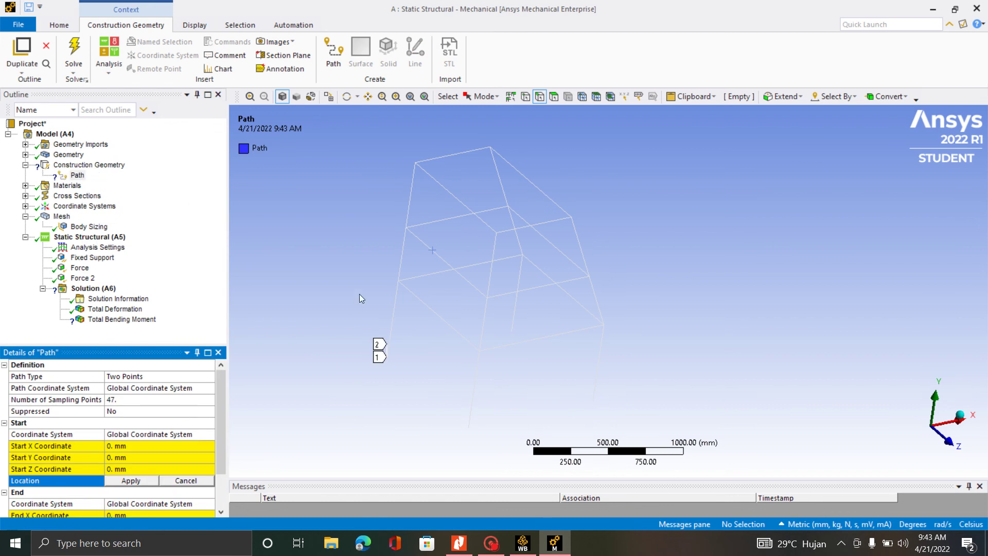
{"action": "middle_click_drag", "start_coordinate": [360, 299], "coordinate": [426, 336]}
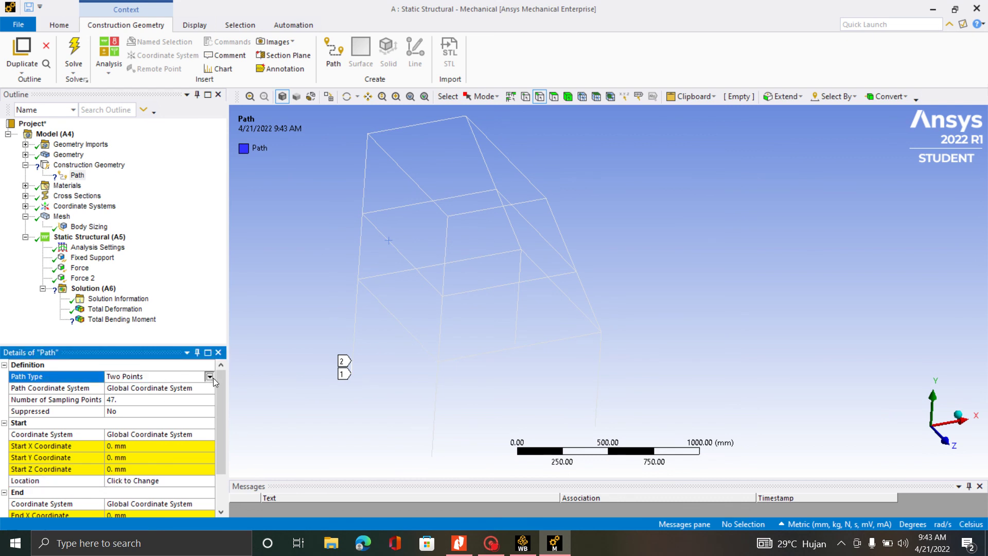
{"action": "left_click", "coordinate": [209, 376]}
{"action": "left_click", "coordinate": [129, 392]}
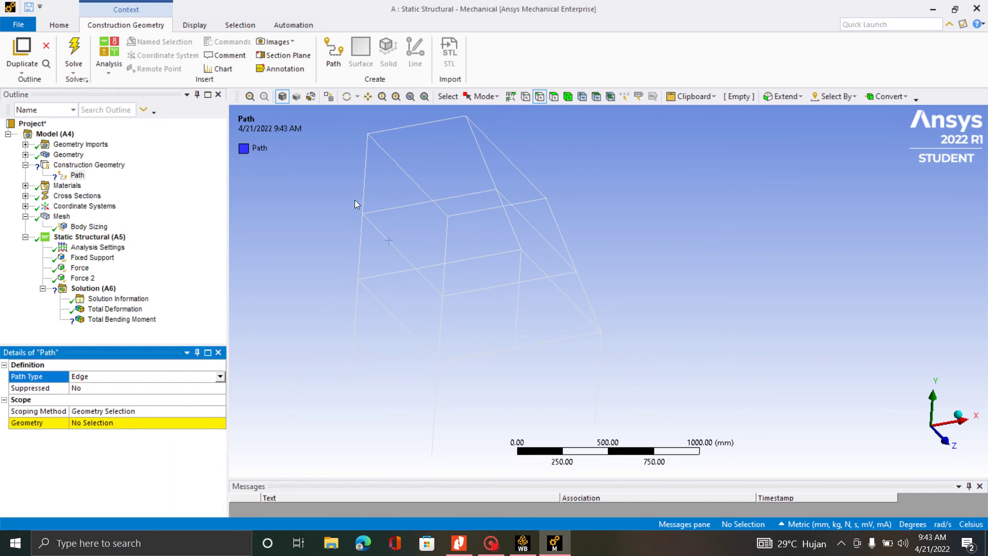
{"action": "left_click", "coordinate": [380, 232]}
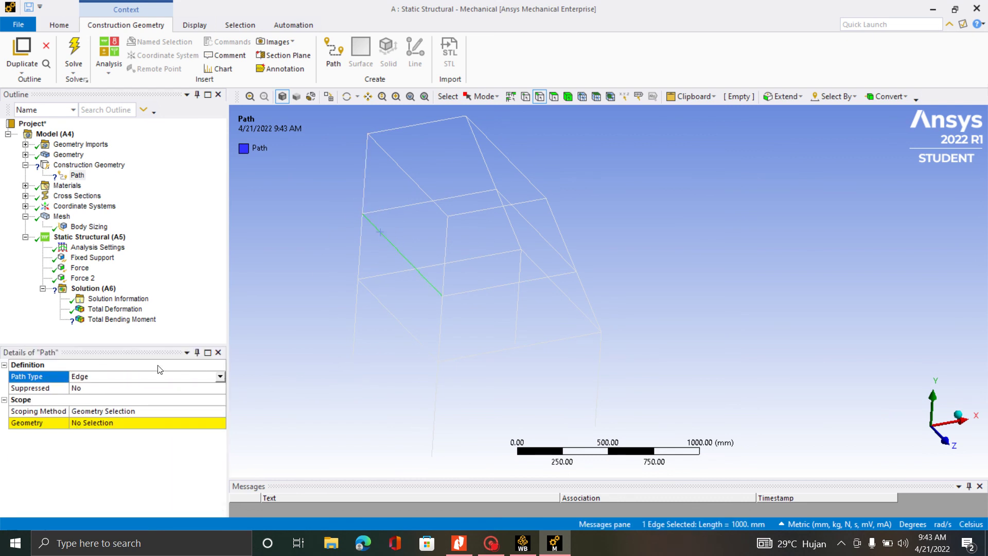
{"action": "left_click", "coordinate": [126, 422]}
{"action": "left_click", "coordinate": [109, 426]}
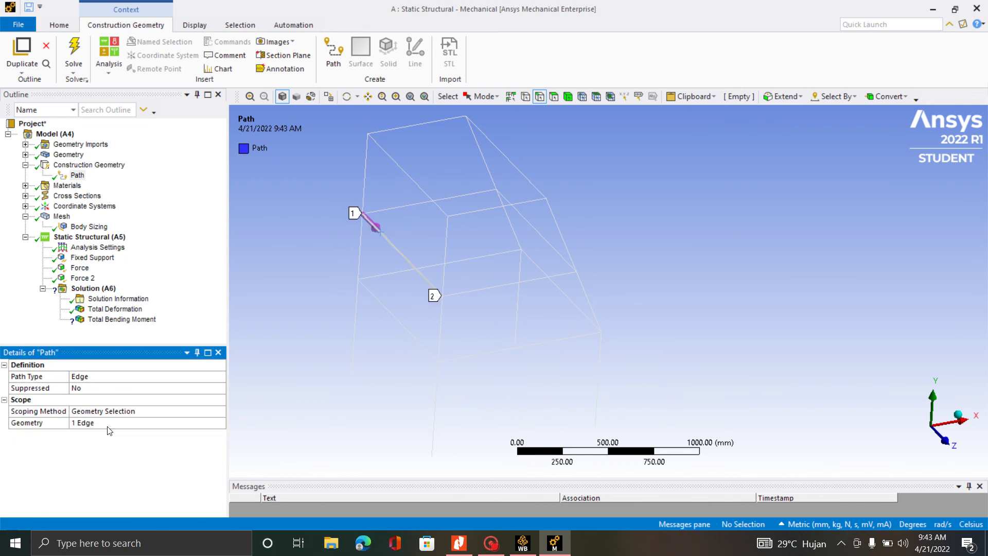
- Assign the edge path to the Total Bending Moment result and solve it
{"action": "left_click", "coordinate": [120, 320]}
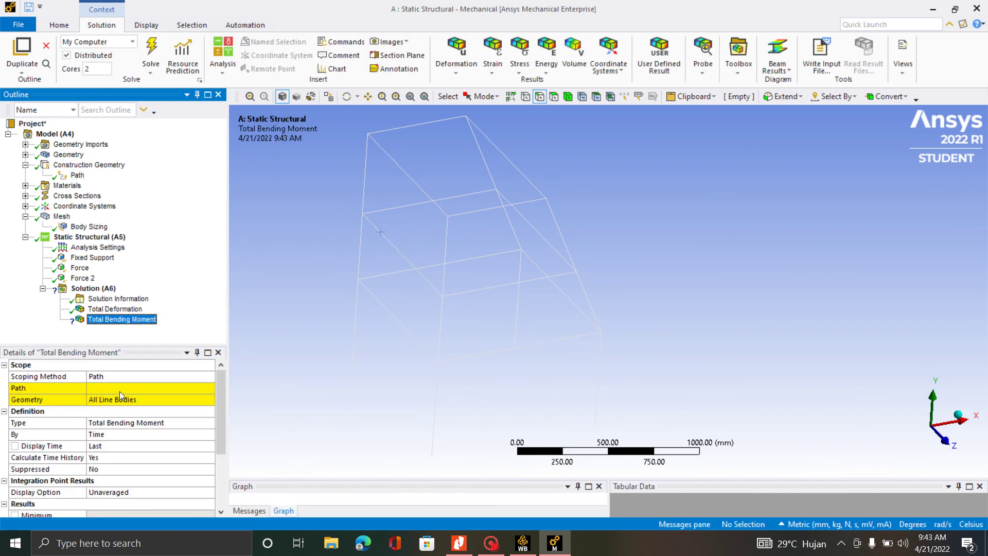
{"action": "left_click", "coordinate": [120, 389]}
{"action": "left_click", "coordinate": [209, 388]}
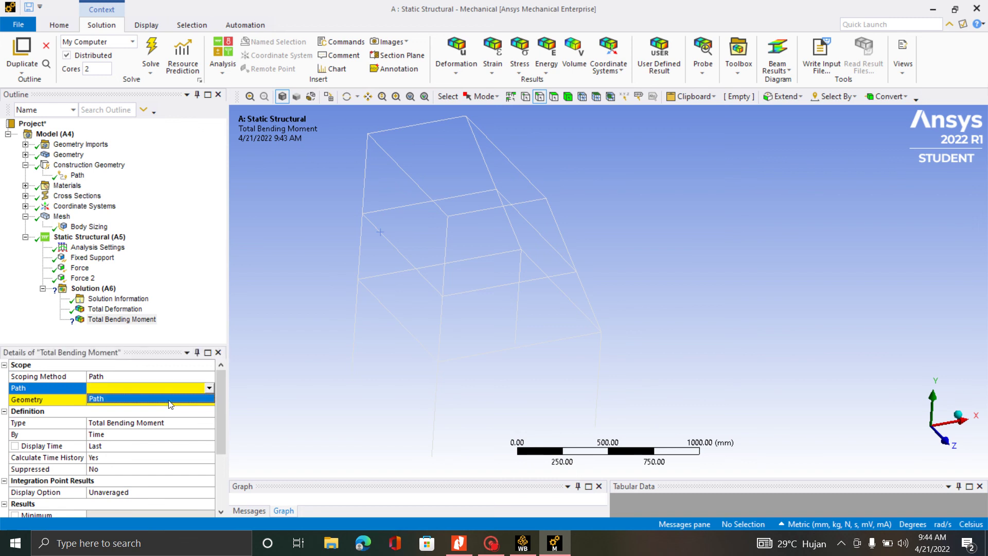
{"action": "left_click", "coordinate": [166, 400]}
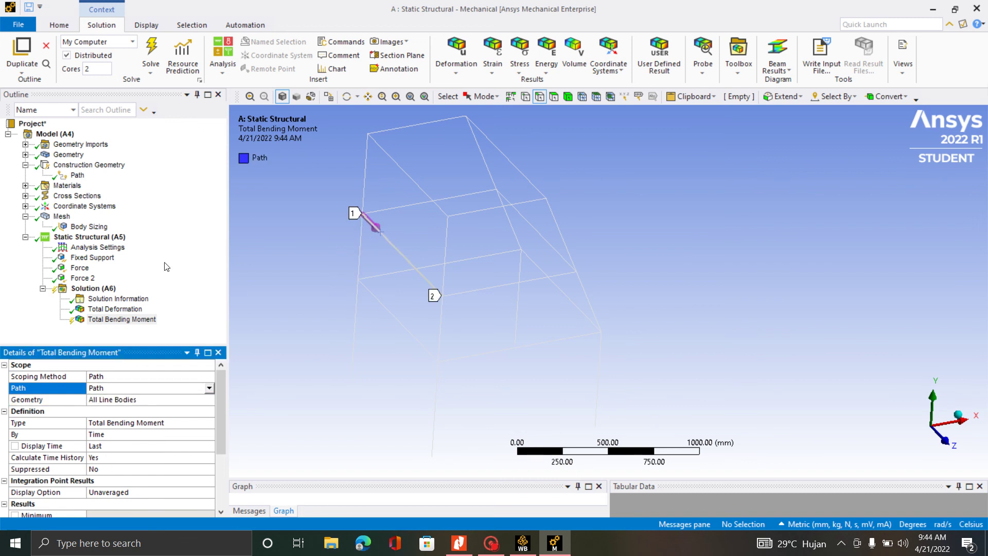
{"action": "left_click", "coordinate": [150, 51]}
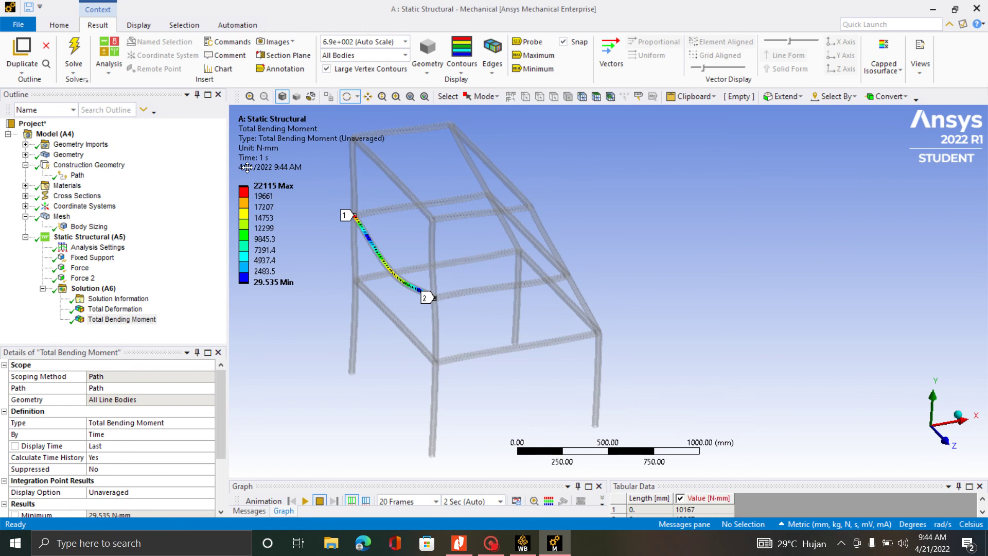
- Examine the bending moment contours along the path and enlarge the graph and tabular data area to read the moment curve
{"action": "scroll", "coordinate": [376, 269], "scroll_direction": "up", "scroll_amount": 3}
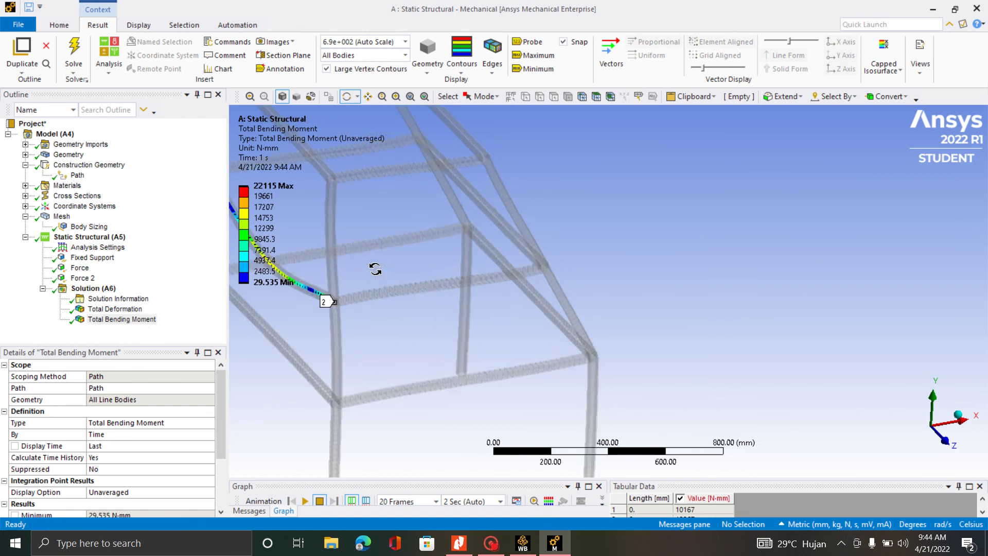
{"action": "scroll", "coordinate": [375, 269], "scroll_direction": "down", "scroll_amount": 3}
{"action": "left_click_drag", "start_coordinate": [370, 322], "coordinate": [525, 306]}
{"action": "left_click", "coordinate": [290, 512]}
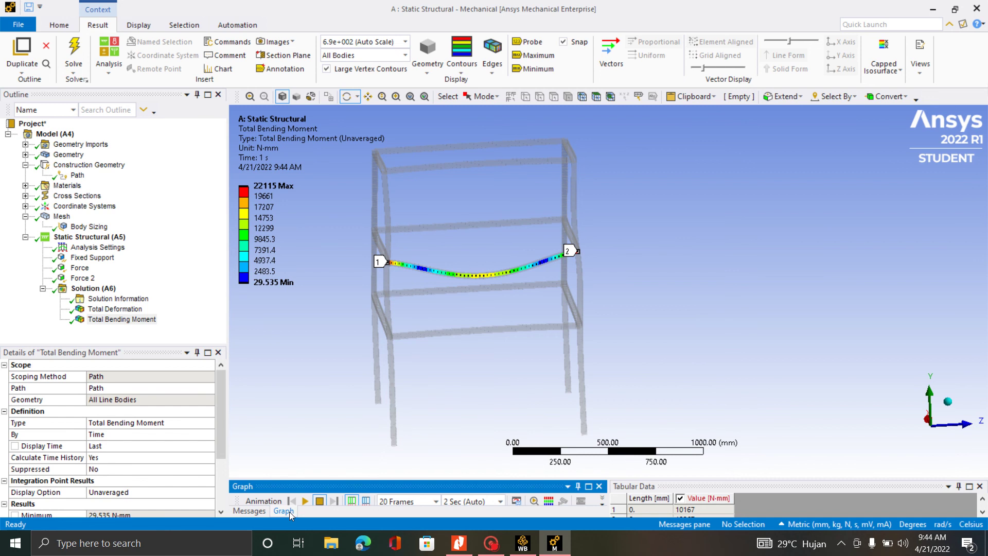
{"action": "left_click", "coordinate": [324, 477]}
{"action": "left_click", "coordinate": [324, 484]}
{"action": "left_click_drag", "start_coordinate": [329, 479], "coordinate": [336, 345]}
{"action": "scroll", "coordinate": [485, 224], "scroll_direction": "down", "scroll_amount": 2}
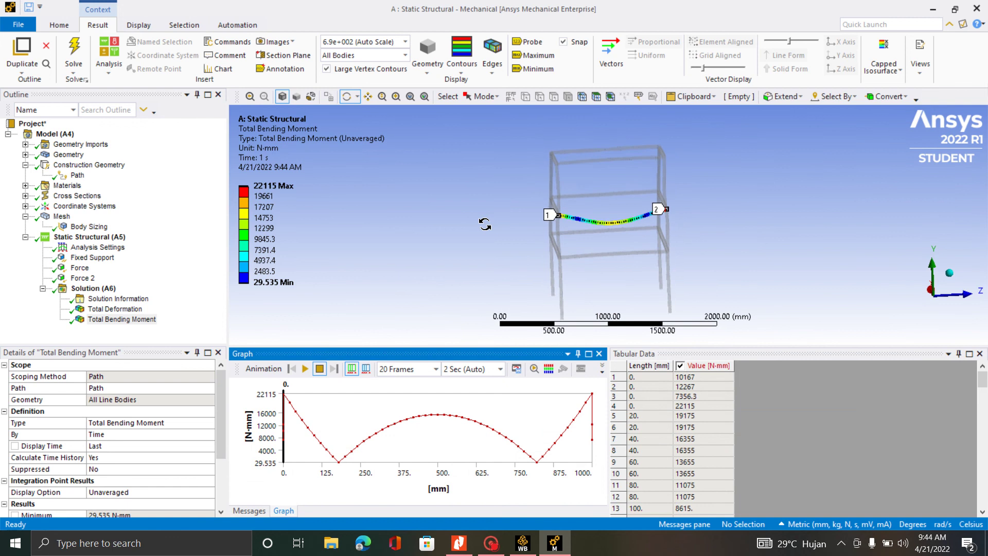
- Compare the bending moment graph with the contours on the beam from the X-axis view and an isometric view
{"action": "left_click", "coordinate": [945, 297]}
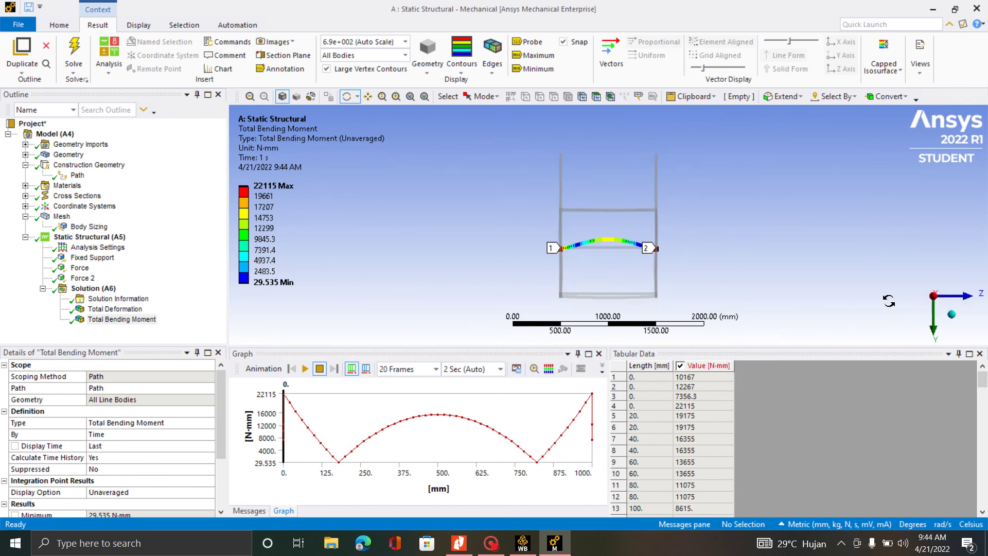
{"action": "scroll", "coordinate": [627, 242], "scroll_direction": "up", "scroll_amount": 2}
{"action": "scroll", "coordinate": [627, 242], "scroll_direction": "down", "scroll_amount": 1}
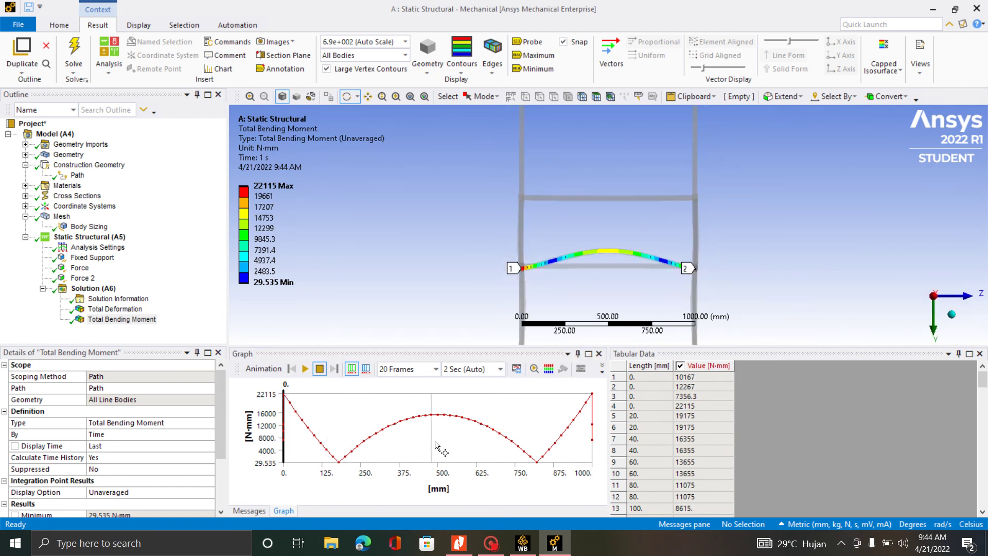
{"action": "left_click_drag", "start_coordinate": [666, 250], "coordinate": [480, 276]}
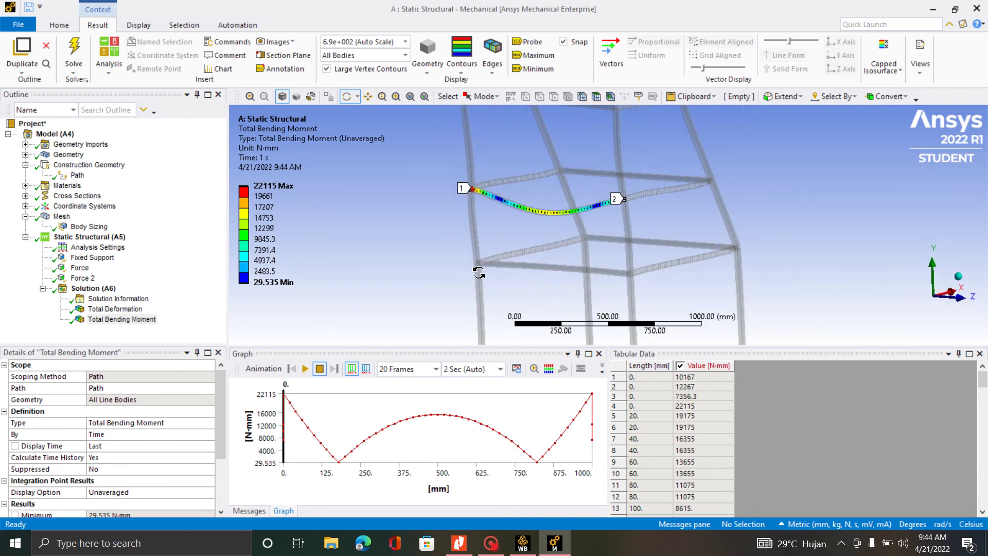
{"action": "left_click", "coordinate": [959, 280]}
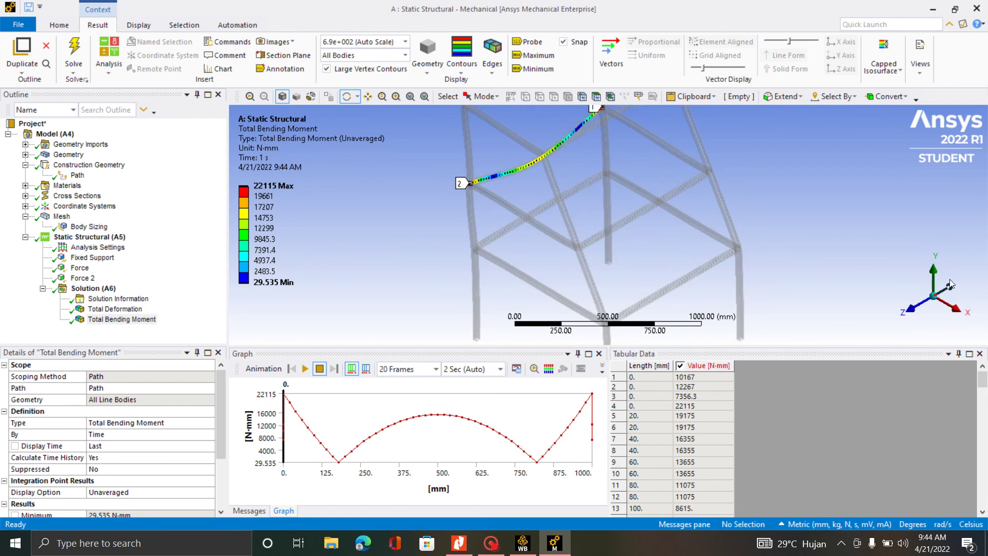
- Review the Total Deformation result for the whole frame, giving the model view more height
{"action": "left_click", "coordinate": [115, 309]}
{"action": "scroll", "coordinate": [651, 164], "scroll_direction": "up", "scroll_amount": 5}
{"action": "scroll", "coordinate": [581, 246], "scroll_direction": "down", "scroll_amount": 3}
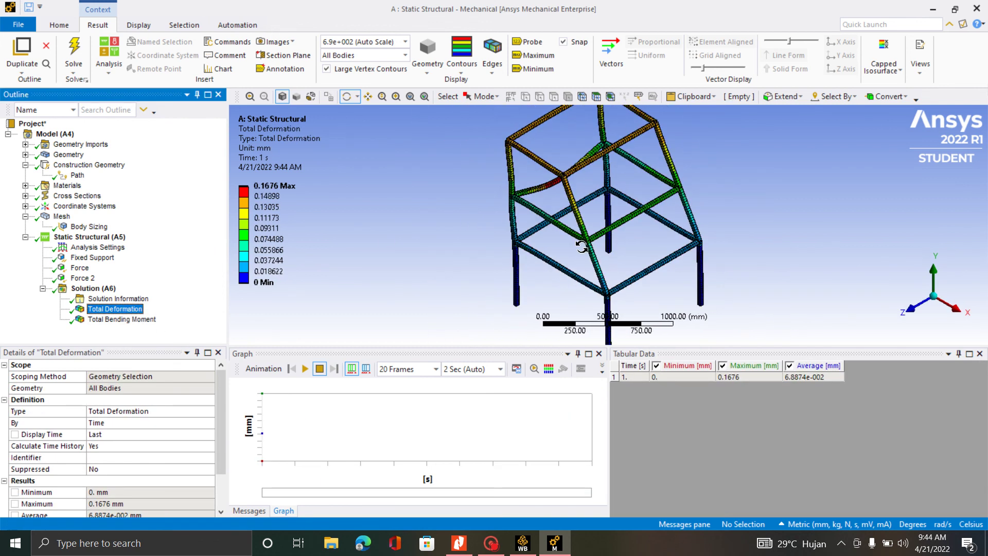
{"action": "scroll", "coordinate": [582, 246], "scroll_direction": "down", "scroll_amount": 1}
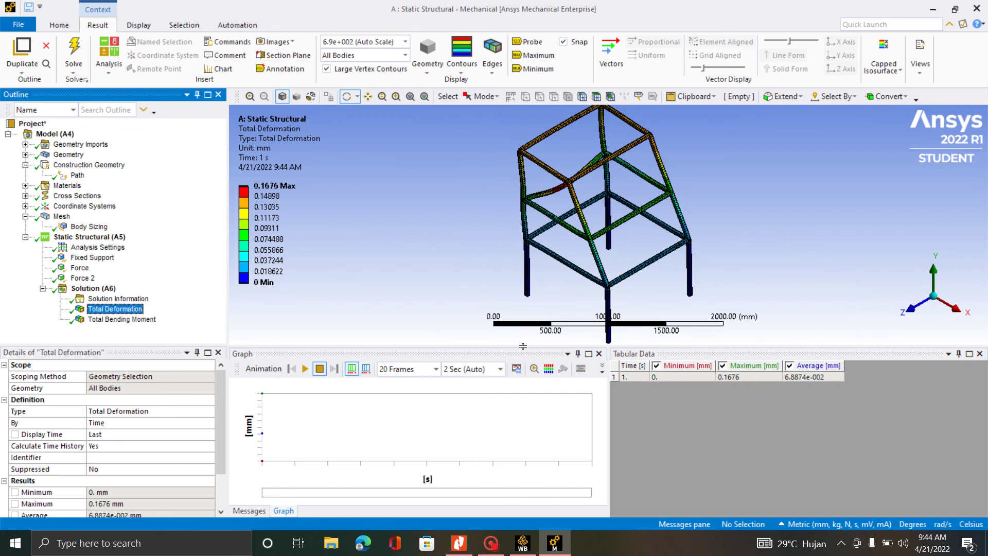
{"action": "left_click_drag", "start_coordinate": [522, 346], "coordinate": [523, 371]}
{"action": "scroll", "coordinate": [591, 195], "scroll_direction": "down", "scroll_amount": 2}
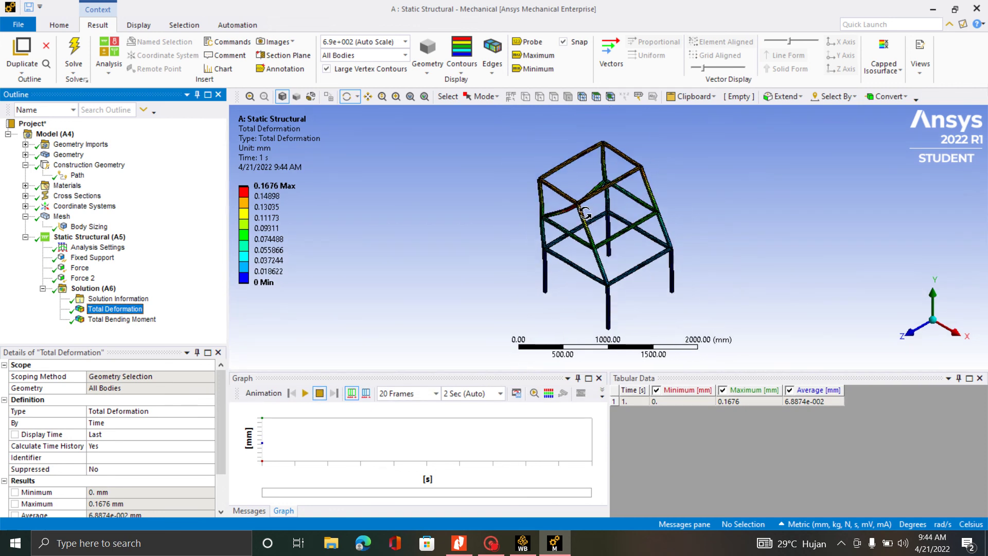
- Insert an Axial Force beam result under the solution and set its scoping method to Path
{"action": "right_click", "coordinate": [88, 288]}
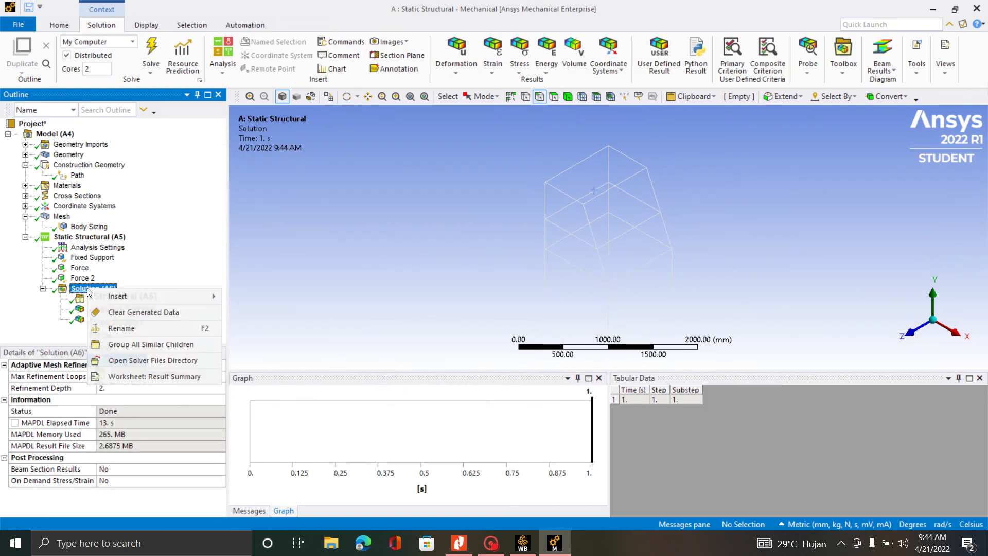
{"action": "mouse_move", "coordinate": [140, 298]}
{"action": "mouse_move", "coordinate": [275, 297]}
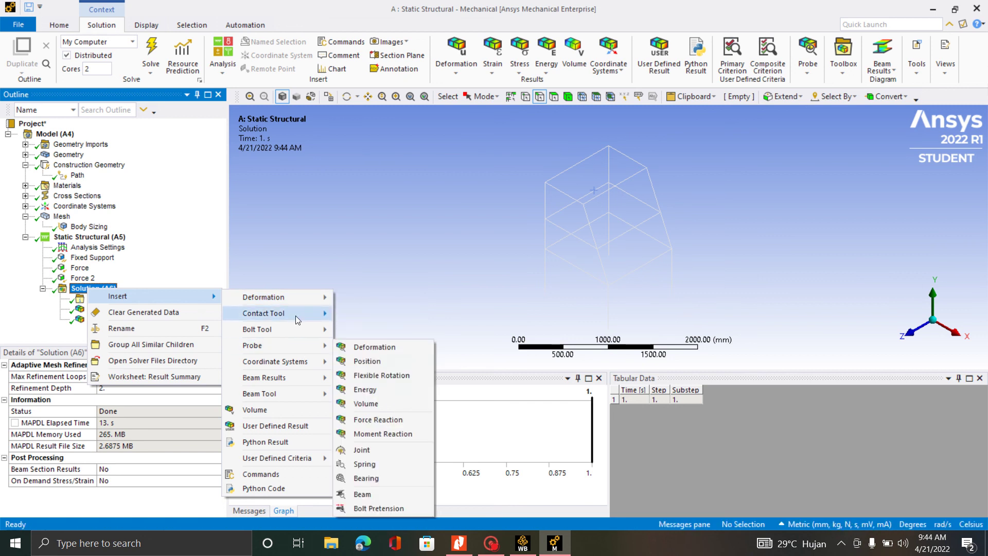
{"action": "mouse_move", "coordinate": [303, 377]}
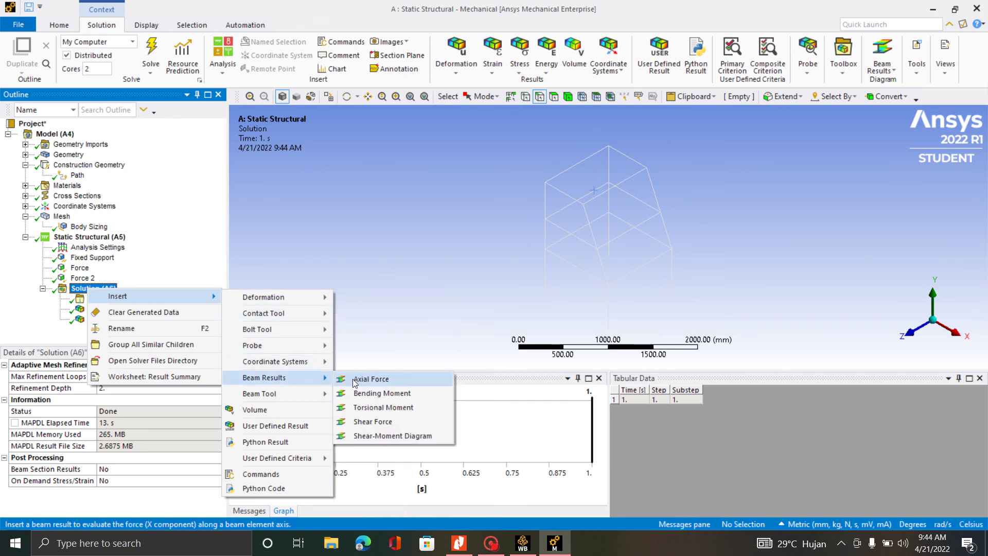
{"action": "left_click", "coordinate": [393, 378]}
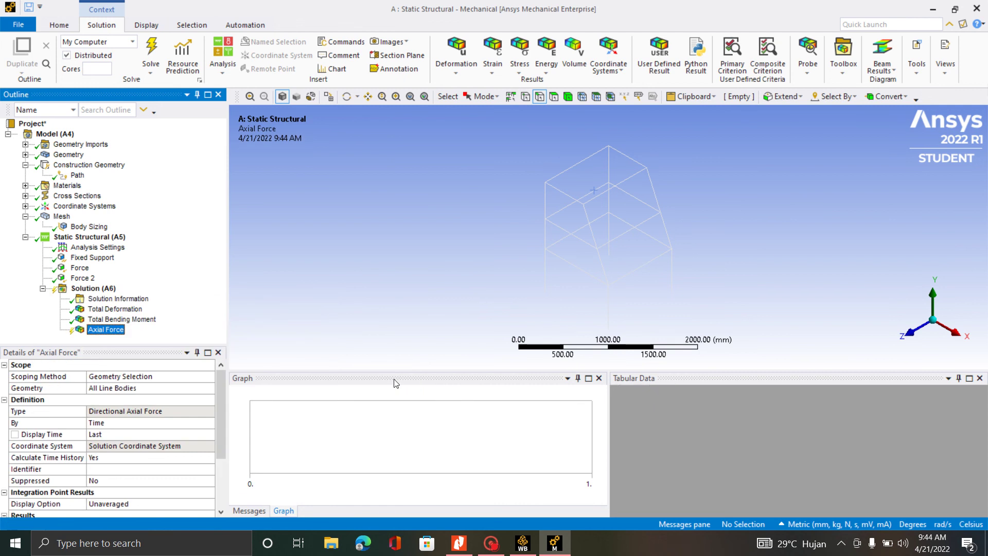
{"action": "left_click", "coordinate": [150, 389]}
{"action": "left_click", "coordinate": [167, 379]}
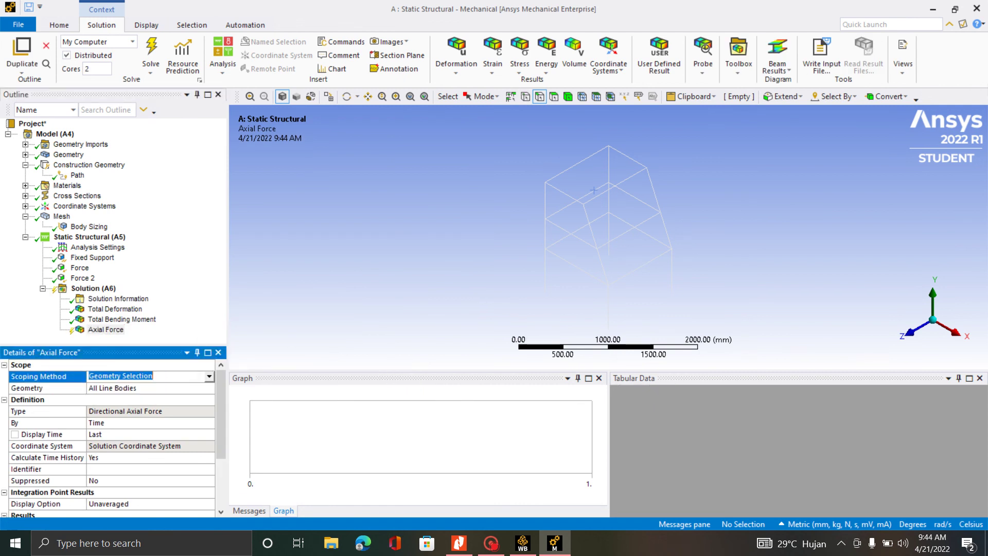
{"action": "left_click", "coordinate": [209, 378]}
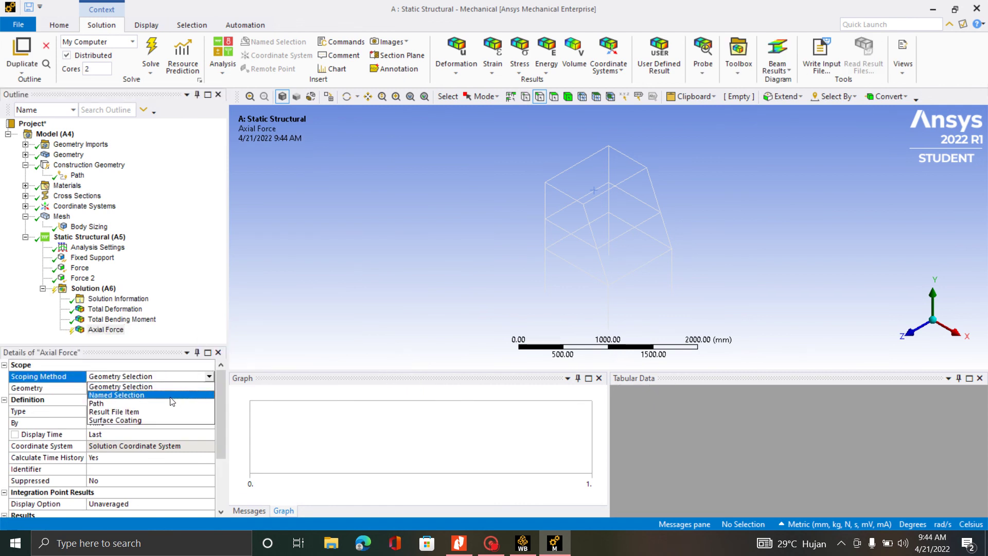
{"action": "left_click", "coordinate": [142, 404]}
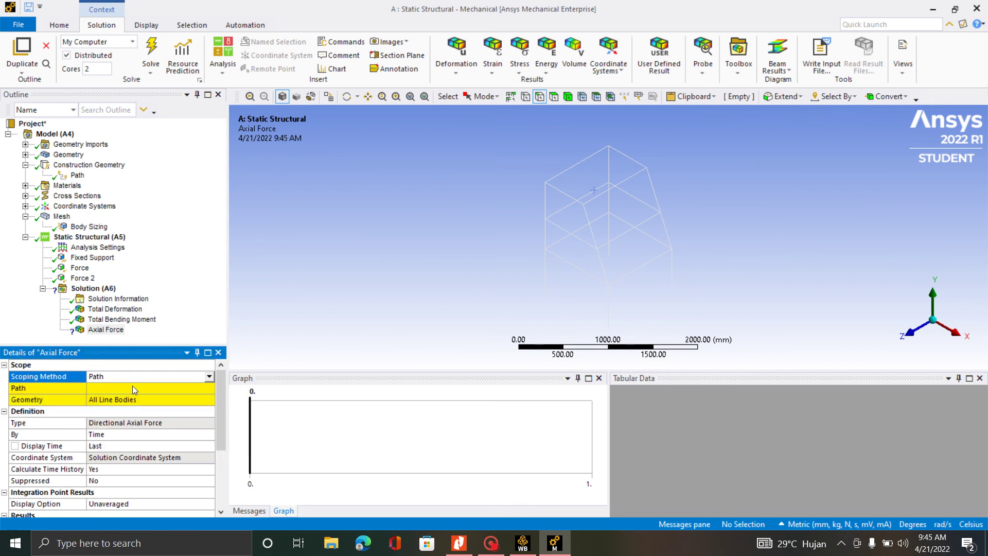
- Assign the existing edge path to the Axial Force result and solve it
{"action": "left_click", "coordinate": [149, 388]}
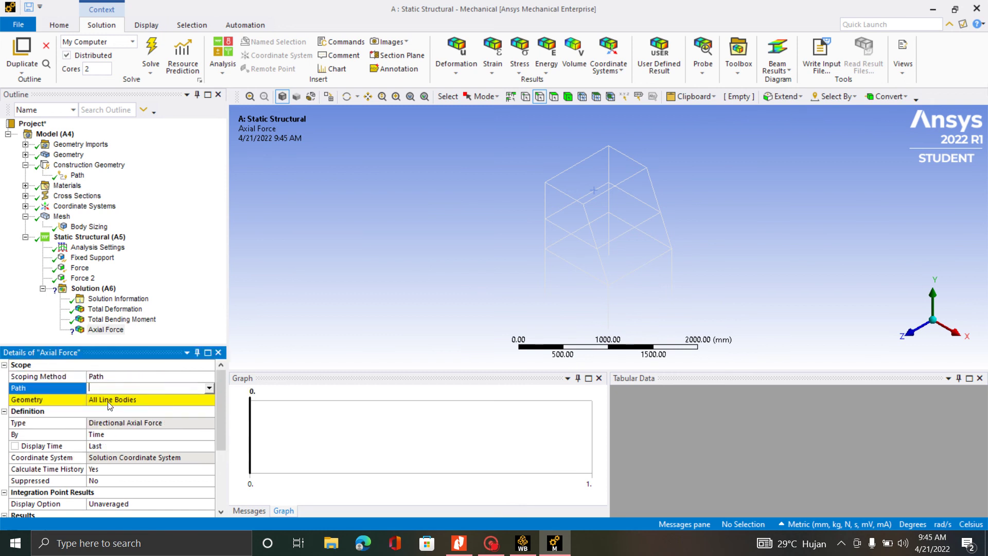
{"action": "left_click", "coordinate": [210, 389]}
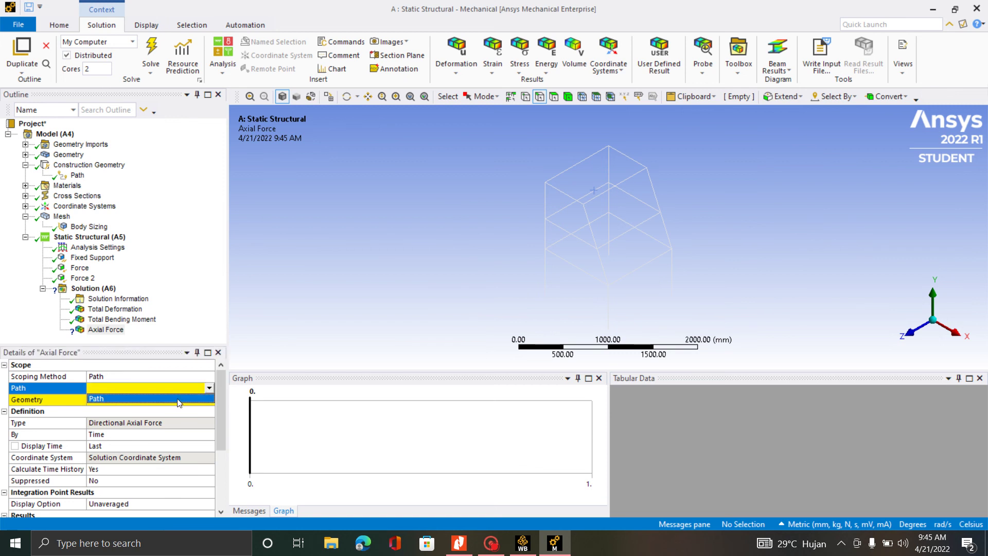
{"action": "left_click", "coordinate": [147, 399]}
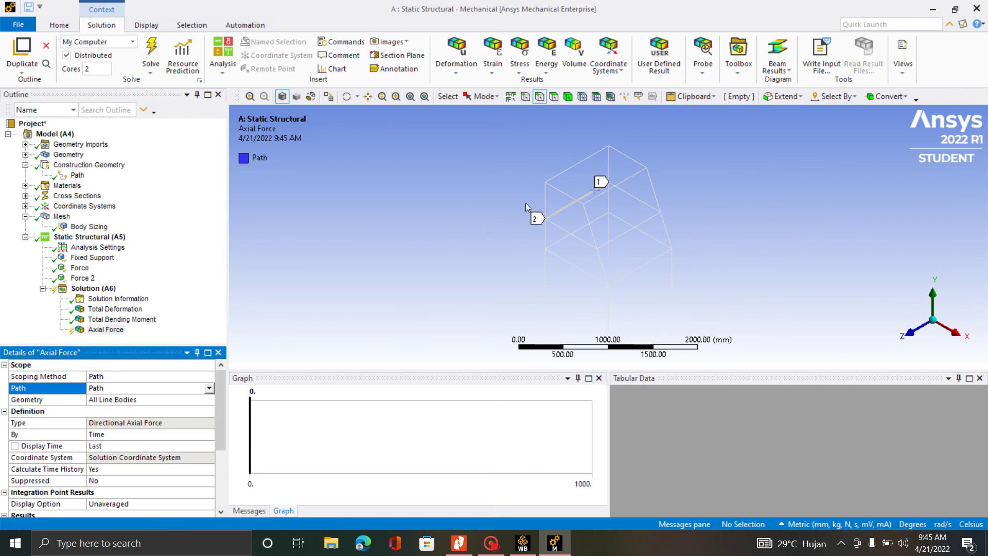
{"action": "scroll", "coordinate": [568, 185], "scroll_direction": "up", "scroll_amount": 3}
{"action": "scroll", "coordinate": [464, 218], "scroll_direction": "down", "scroll_amount": 3}
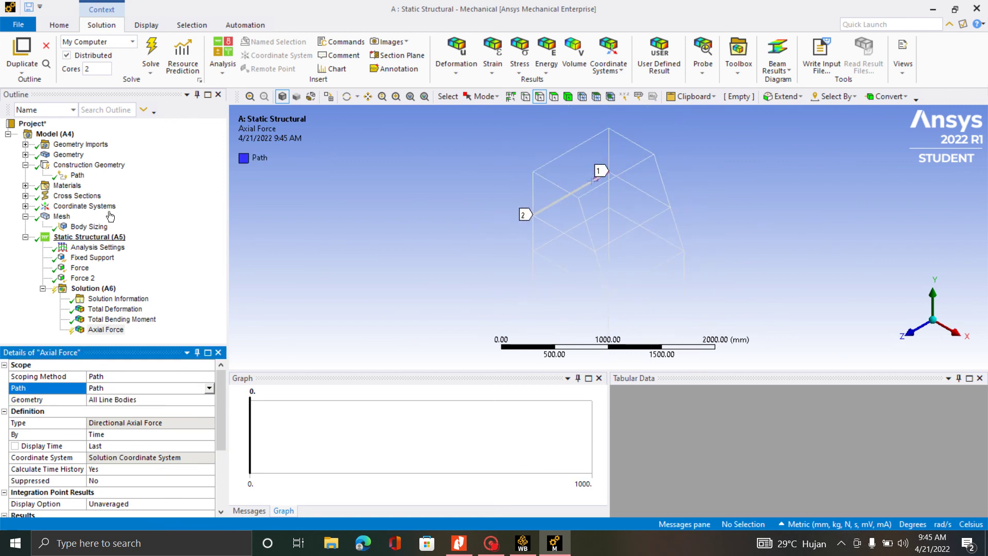
{"action": "left_click", "coordinate": [152, 53]}
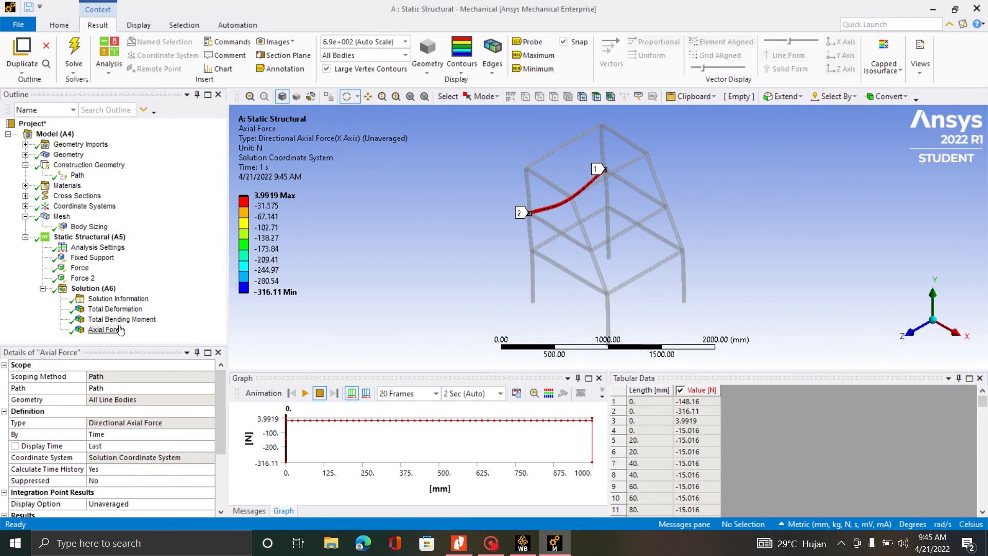
{"action": "left_click", "coordinate": [118, 330]}
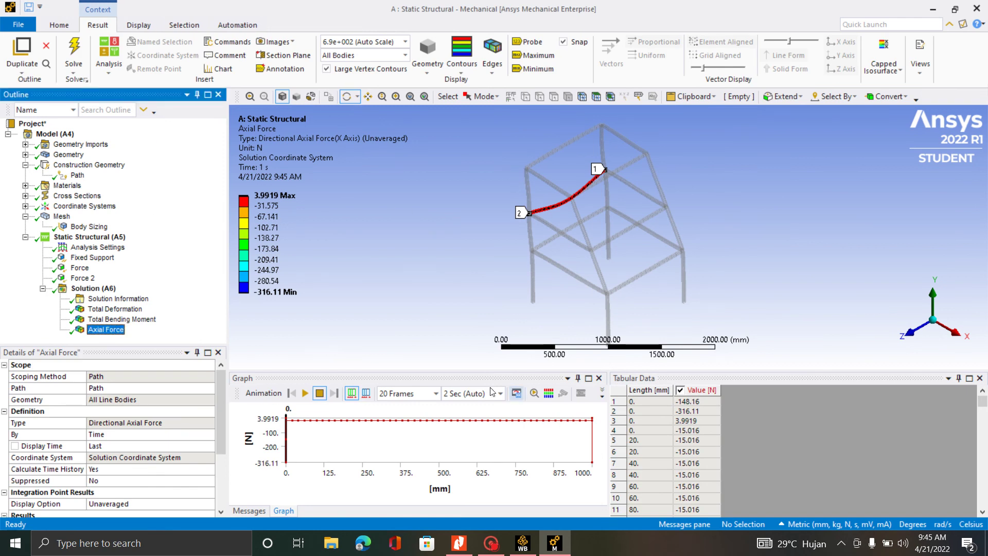
{"action": "left_click_drag", "start_coordinate": [616, 195], "coordinate": [616, 195]}
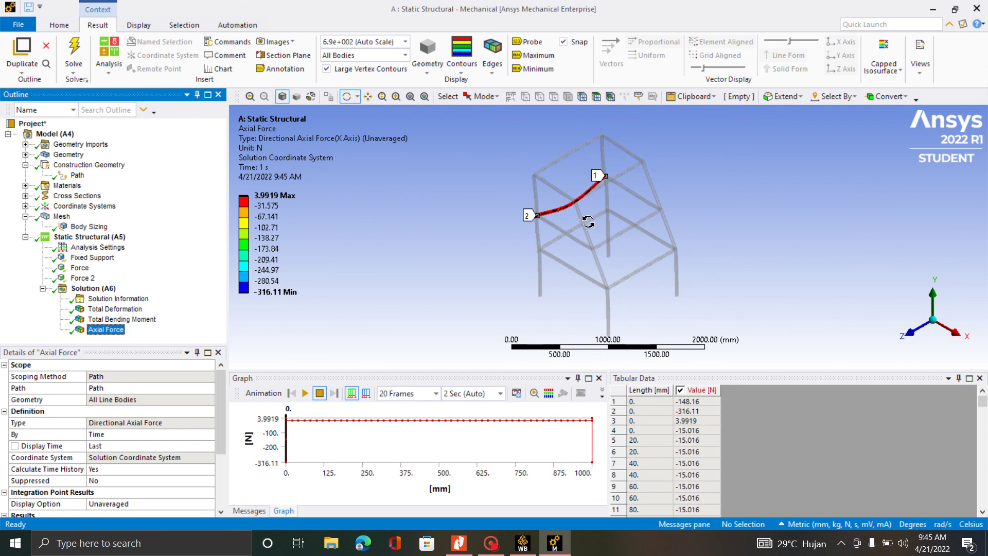
- Add a second path to the construction geometry and set its path type to Edge
{"action": "left_click", "coordinate": [75, 166]}
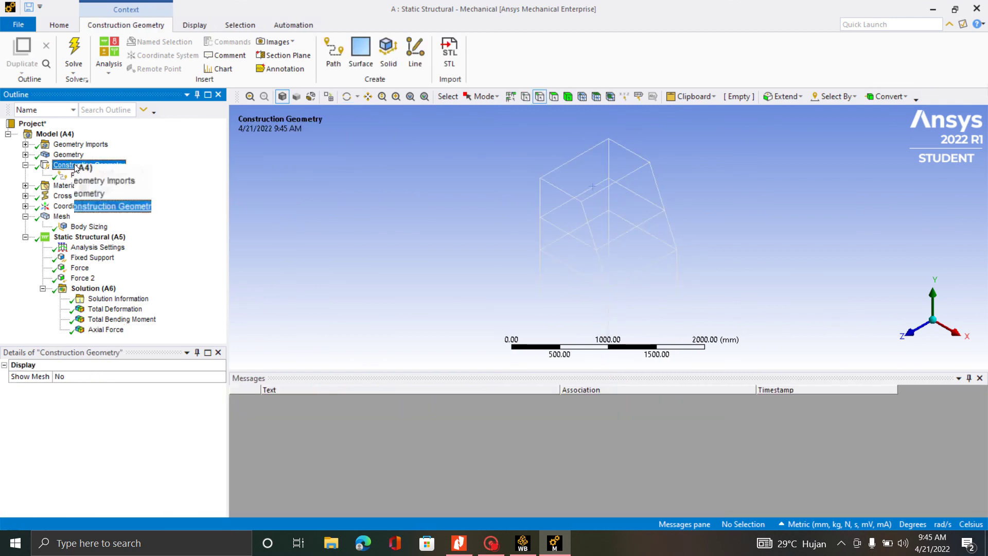
{"action": "right_click", "coordinate": [75, 167]}
{"action": "mouse_move", "coordinate": [118, 172]}
{"action": "left_click", "coordinate": [200, 173]}
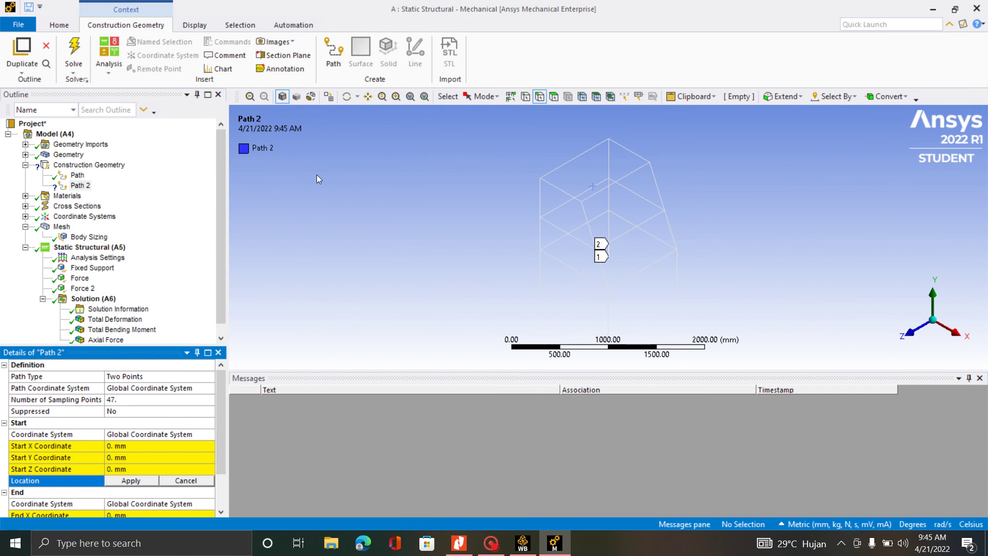
{"action": "left_click", "coordinate": [164, 380]}
{"action": "left_click", "coordinate": [209, 376]}
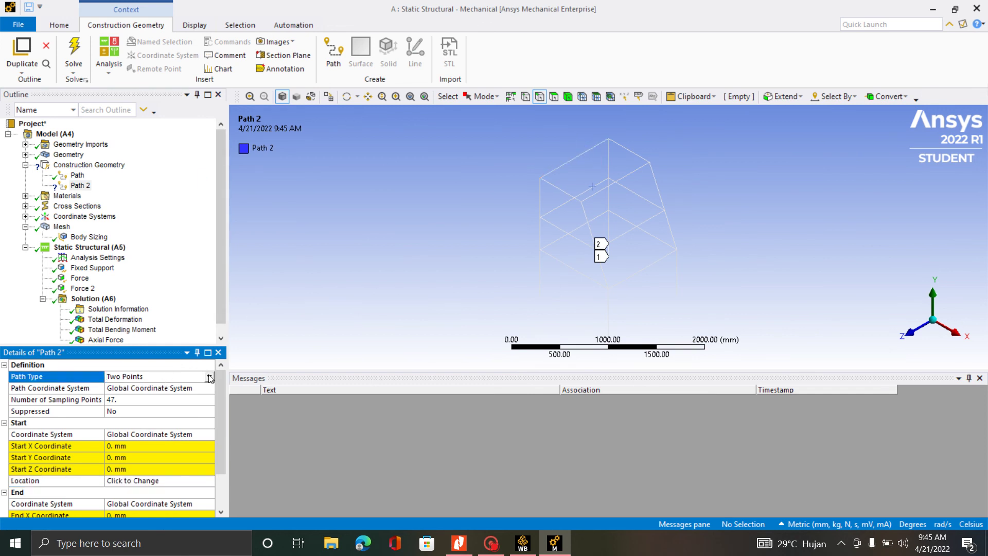
{"action": "left_click", "coordinate": [164, 399]}
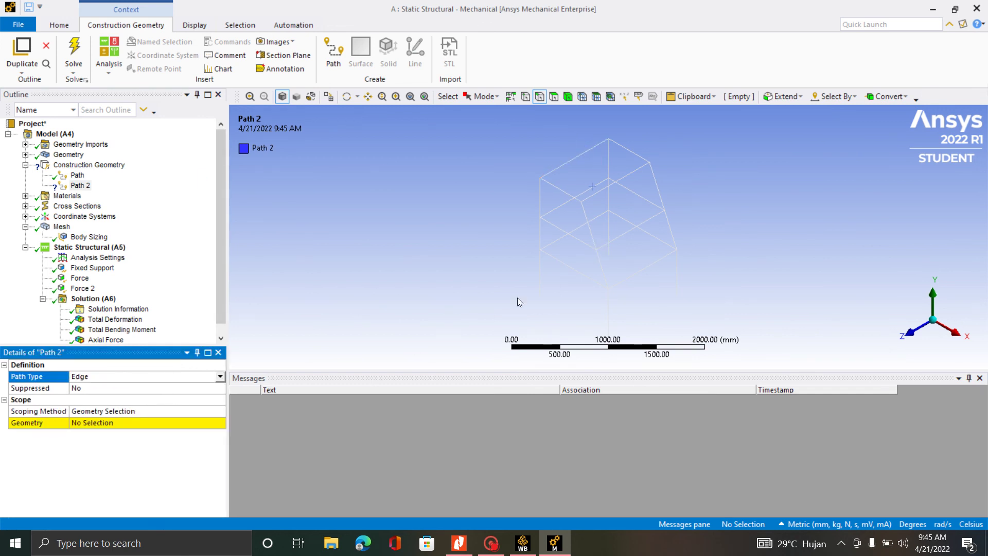
- Scope Path 2 to the mid-level horizontal beam edge opposite the beam used by the first path
{"action": "scroll", "coordinate": [614, 206], "scroll_direction": "up", "scroll_amount": 3}
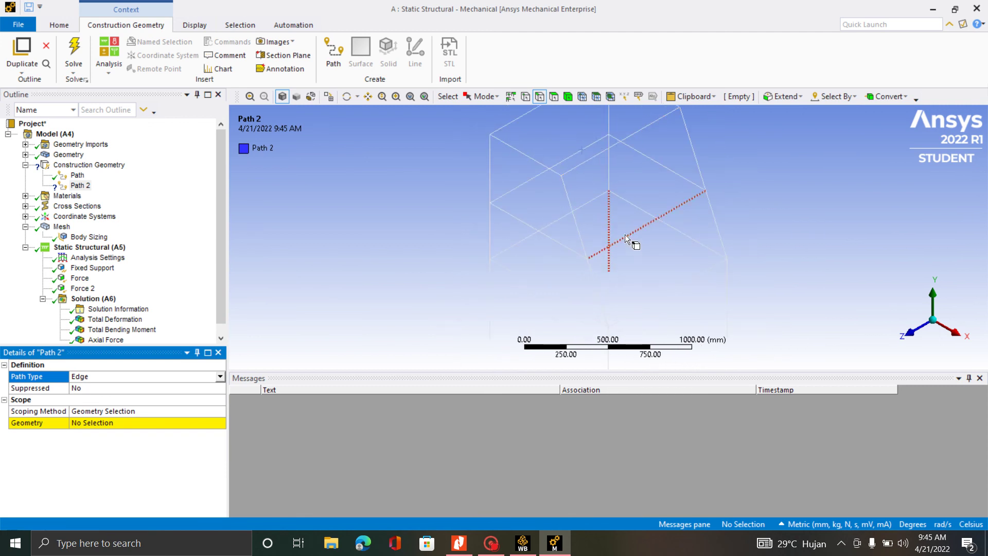
{"action": "left_click", "coordinate": [625, 236]}
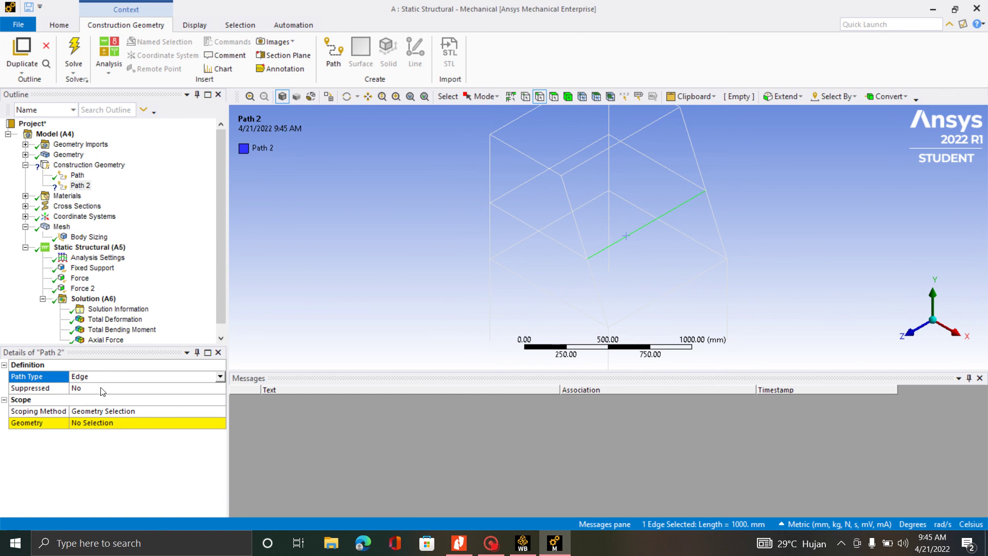
{"action": "left_click", "coordinate": [114, 422]}
{"action": "left_click", "coordinate": [105, 426]}
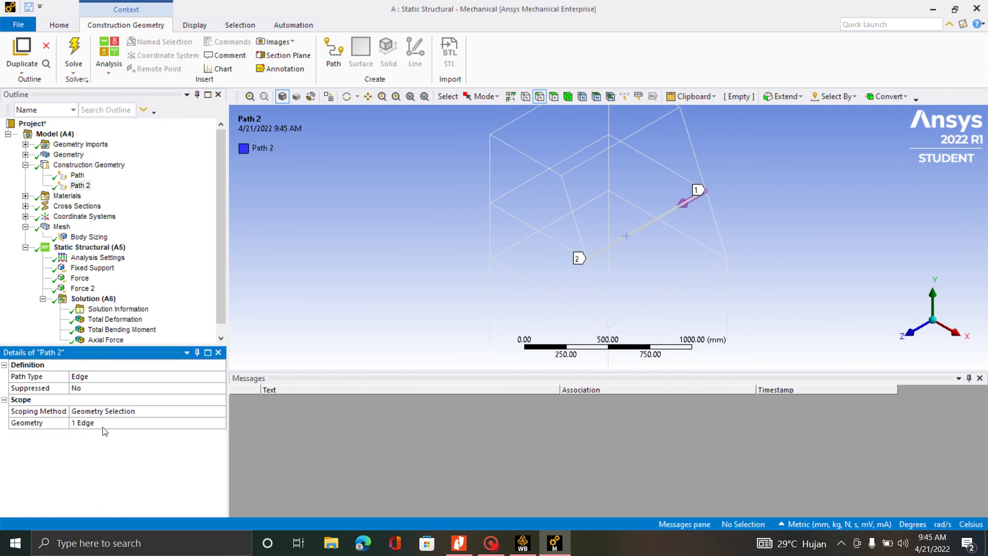
- Insert a Shear-Moment Diagram beam result under the solution
{"action": "scroll", "coordinate": [142, 277], "scroll_direction": "down", "scroll_amount": 1}
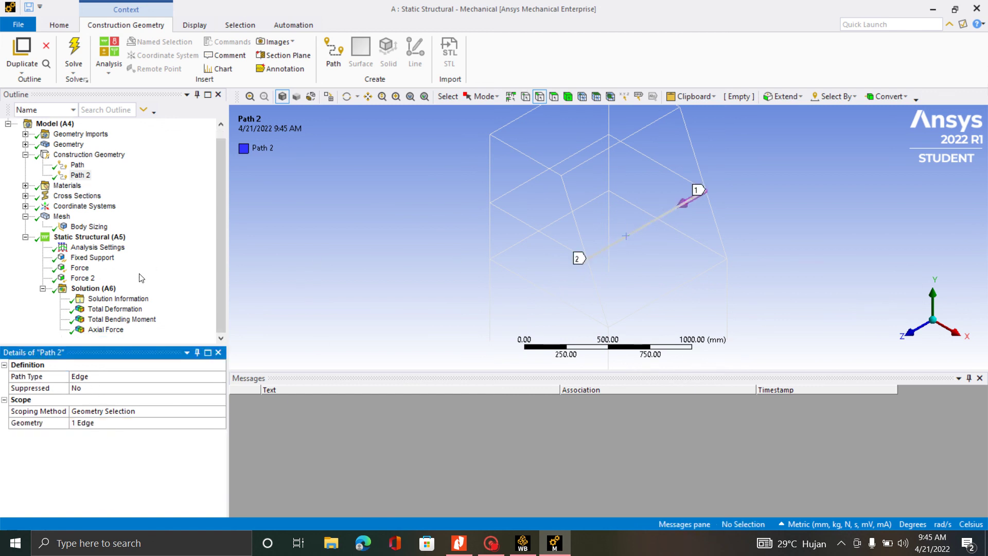
{"action": "right_click", "coordinate": [91, 288]}
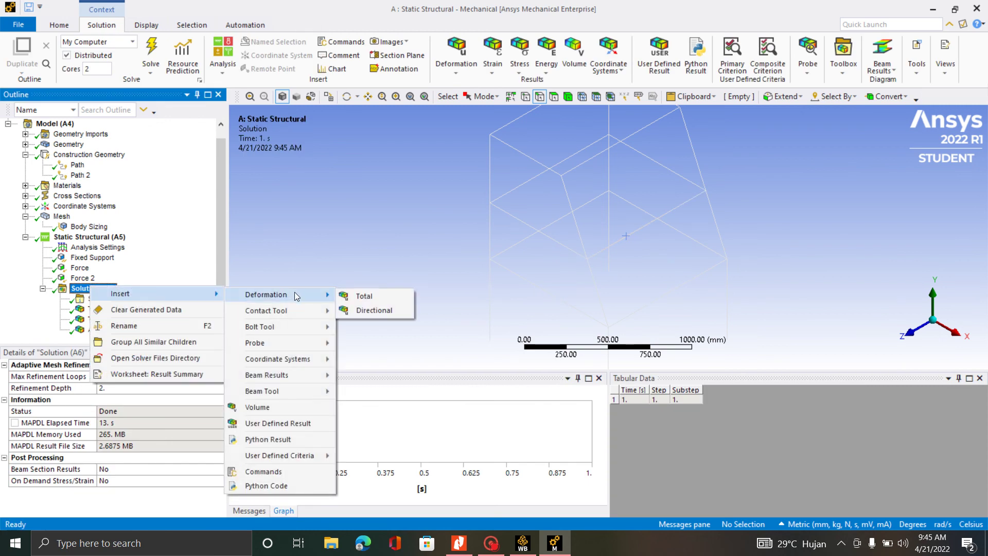
{"action": "mouse_move", "coordinate": [288, 374]}
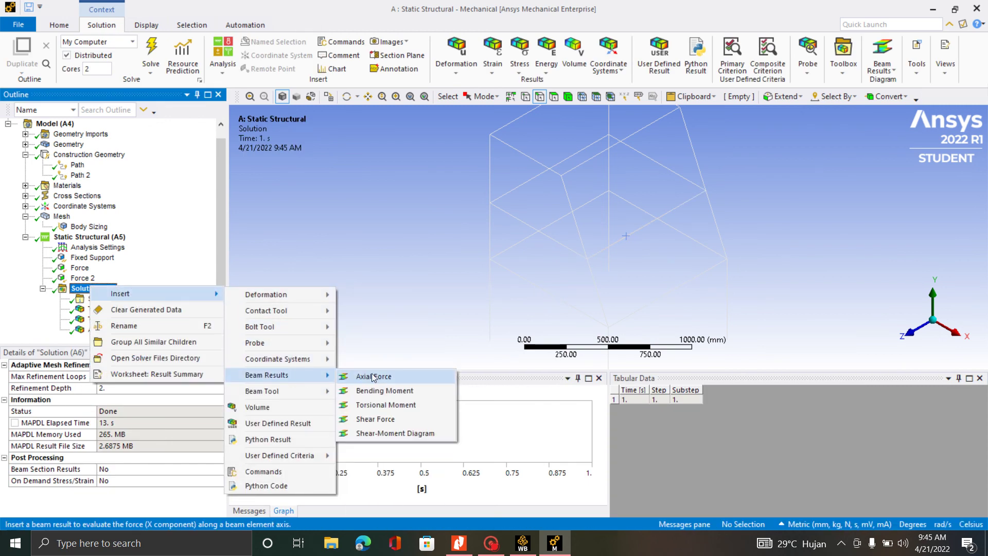
{"action": "left_click", "coordinate": [397, 433]}
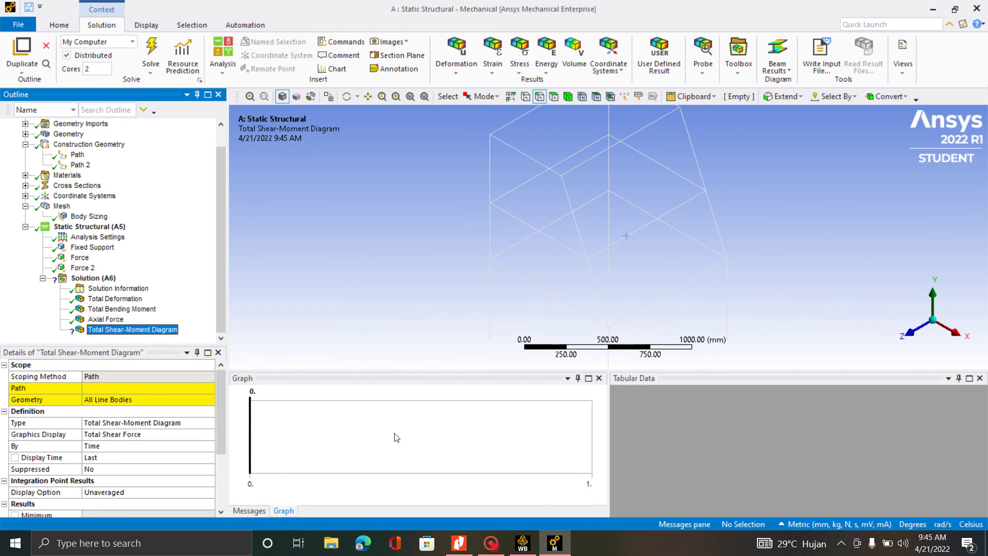
- Assign Path 2 to the Total Shear-Moment Diagram and solve it
{"action": "left_click", "coordinate": [139, 390]}
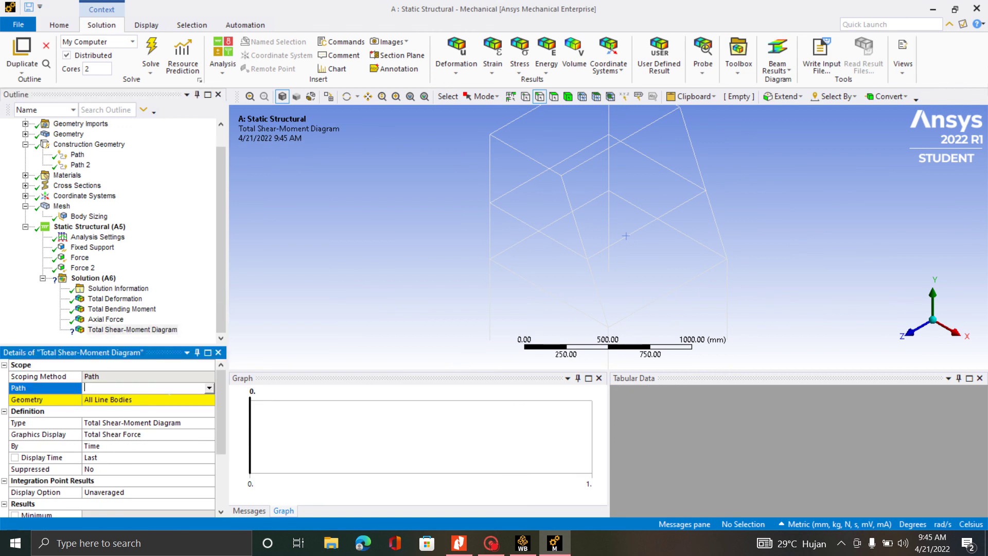
{"action": "left_click", "coordinate": [149, 388]}
{"action": "left_click", "coordinate": [171, 407]}
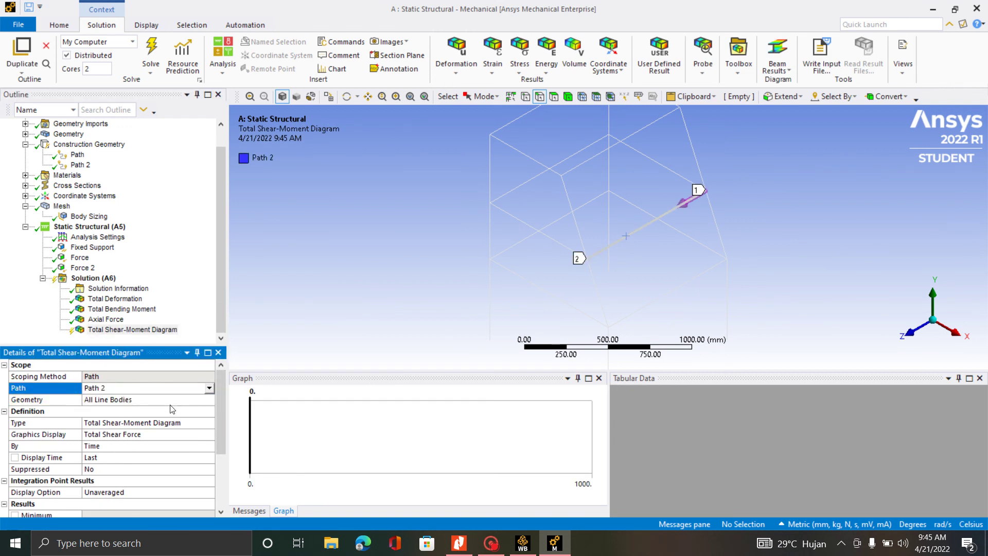
{"action": "left_click", "coordinate": [150, 51]}
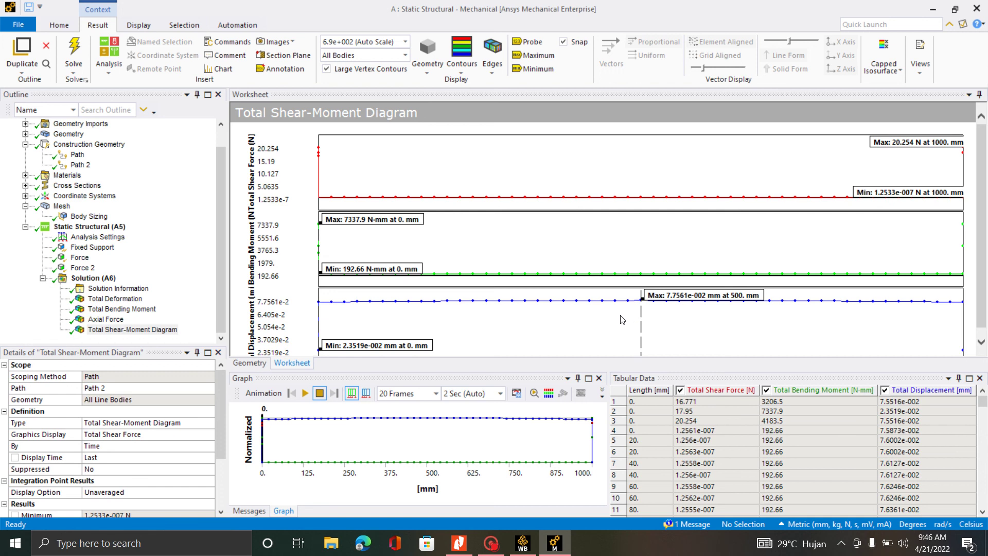
- Review the shear force, bending moment and displacement curves, and view the shear force contours on the frame geometry
{"action": "left_click", "coordinate": [152, 332]}
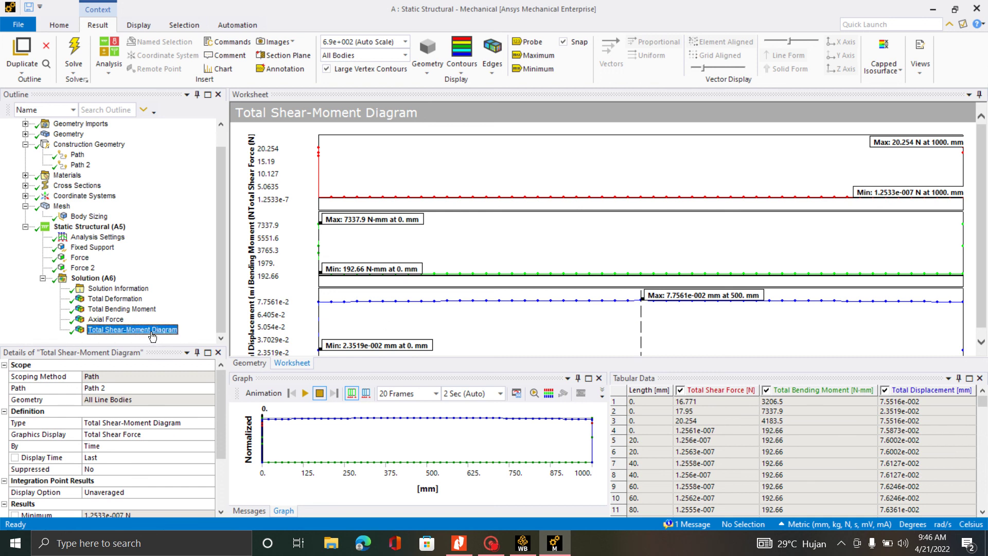
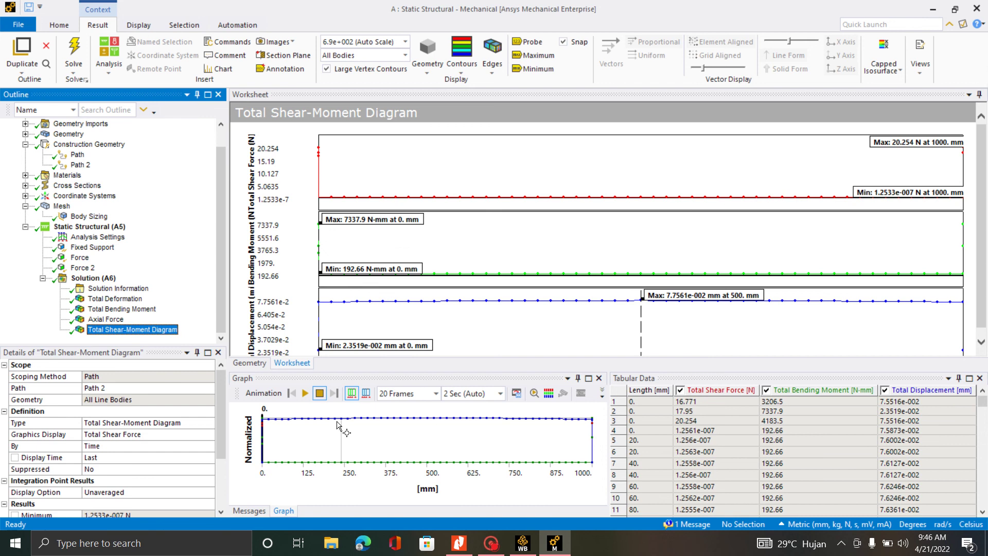
{"action": "left_click", "coordinate": [253, 368]}
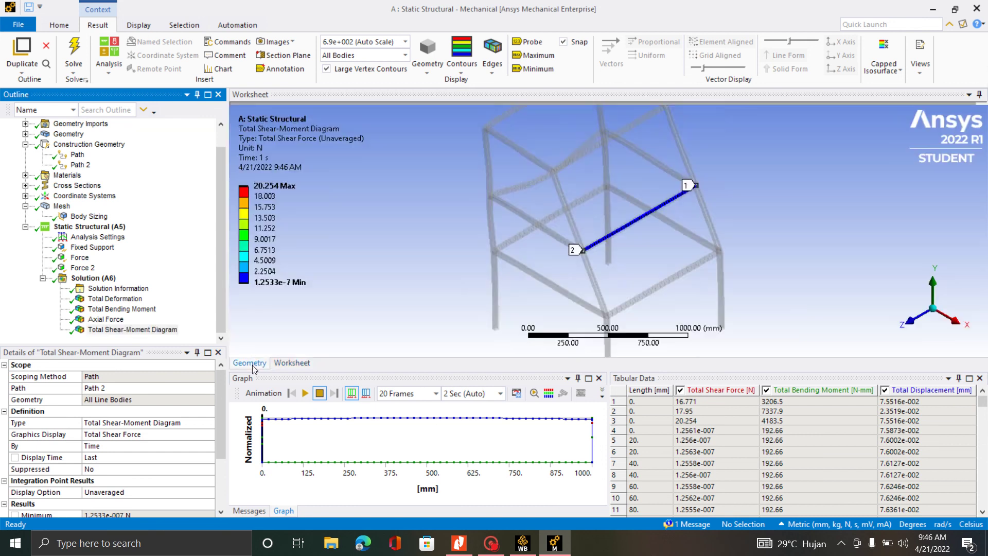
{"action": "scroll", "coordinate": [662, 198], "scroll_direction": "down", "scroll_amount": 3}
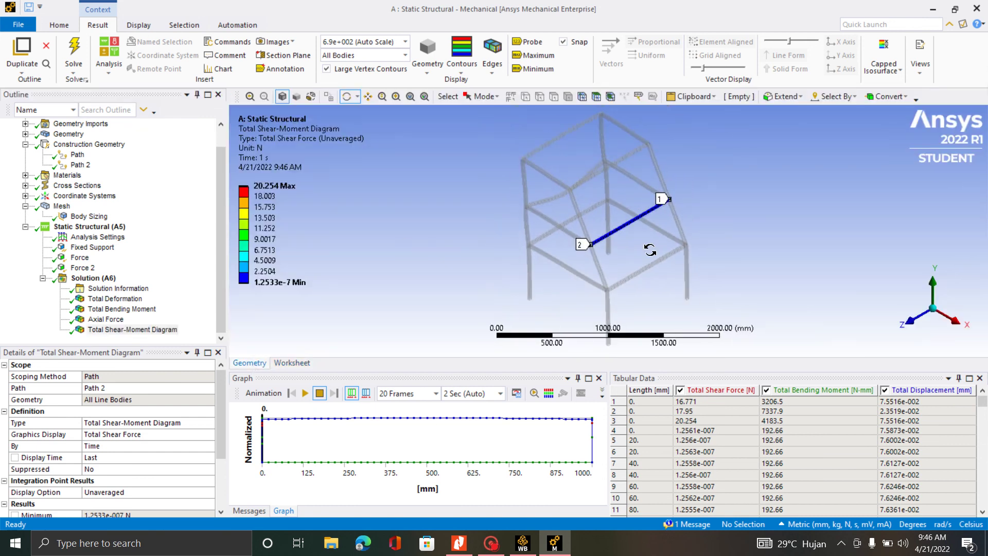
- Change the Total Shear-Moment Diagram's path to the first path
{"action": "left_click", "coordinate": [140, 332]}
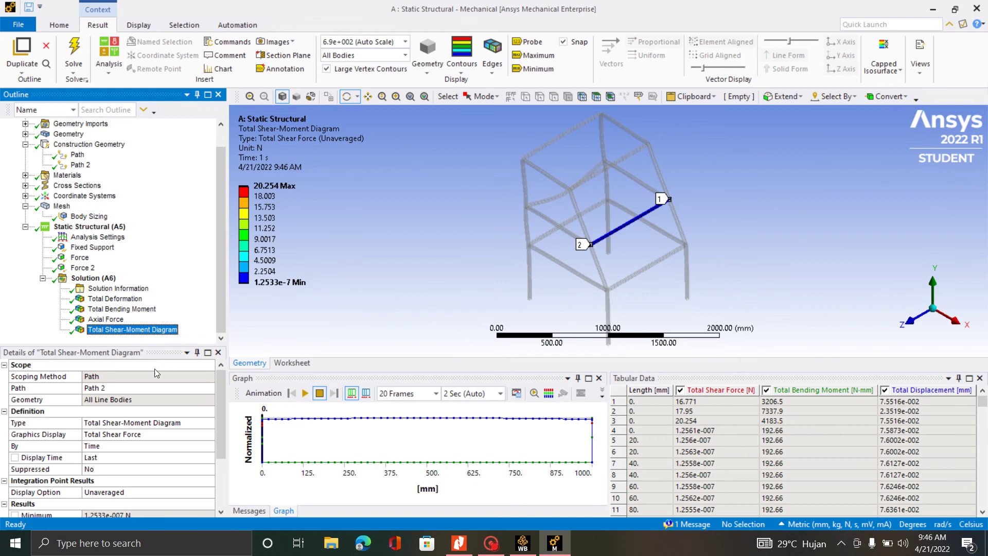
{"action": "left_click", "coordinate": [154, 388]}
{"action": "left_click", "coordinate": [170, 388]}
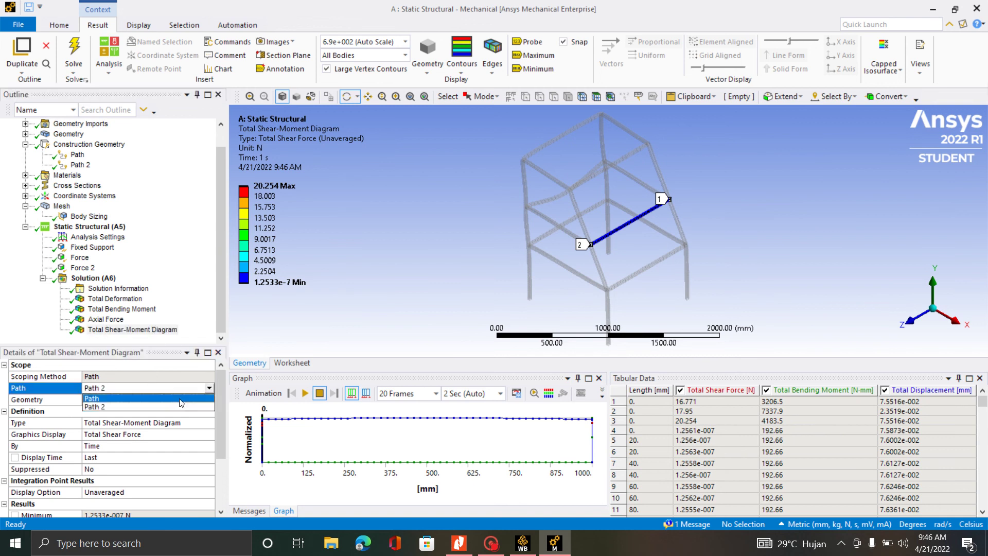
{"action": "left_click", "coordinate": [180, 399]}
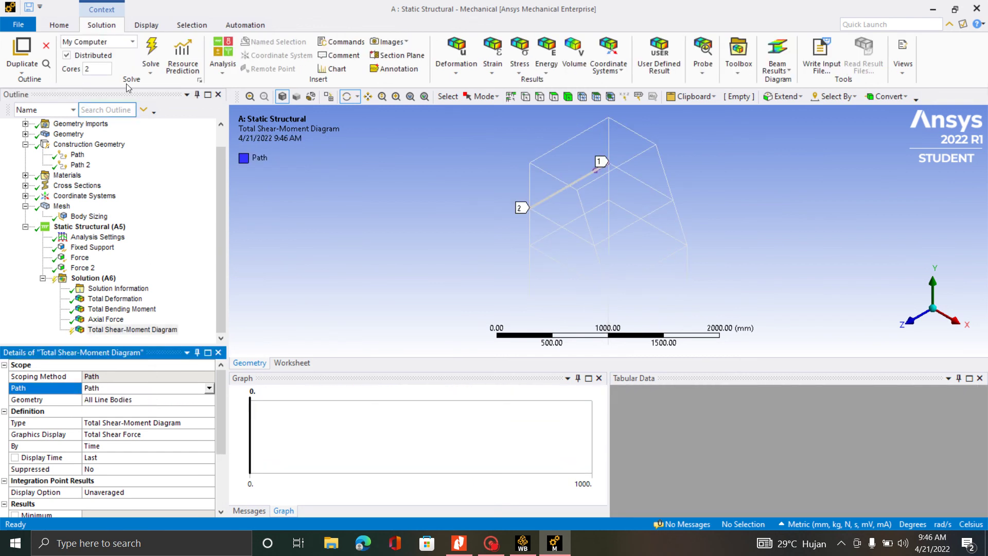
- Solve the Total Shear-Moment Diagram for the first path and view its shear force contours on the frame geometry
{"action": "left_click", "coordinate": [150, 51]}
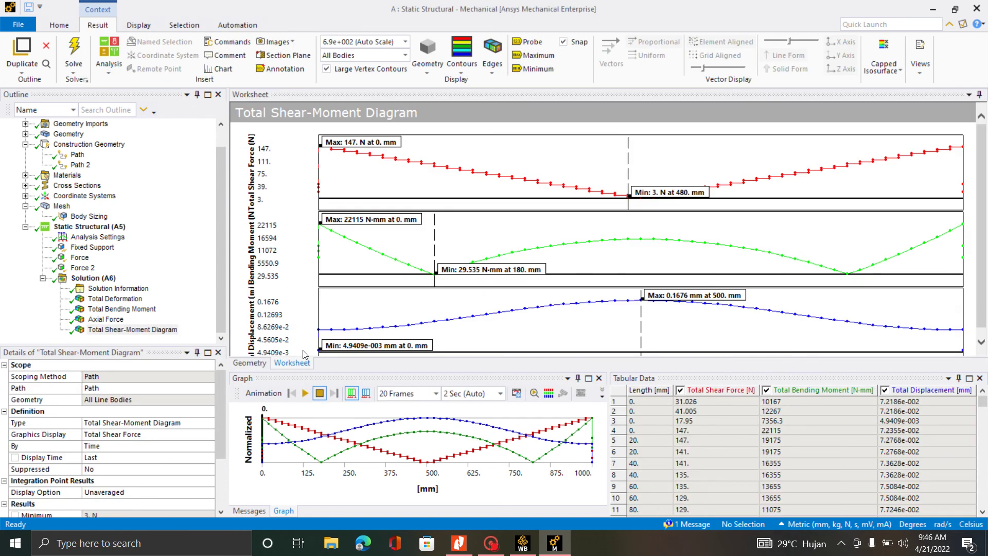
{"action": "left_click", "coordinate": [250, 363]}
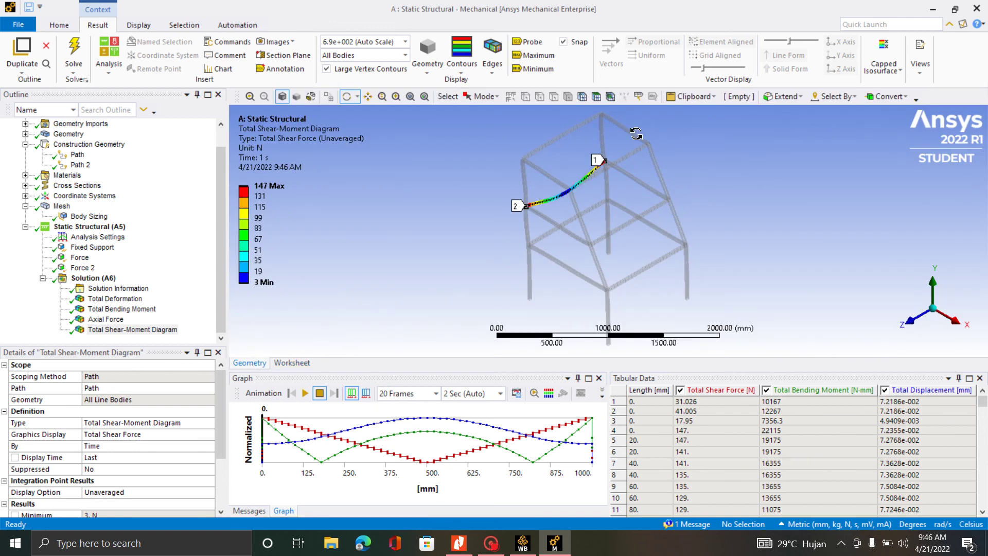
{"action": "scroll", "coordinate": [592, 180], "scroll_direction": "up", "scroll_amount": 3}
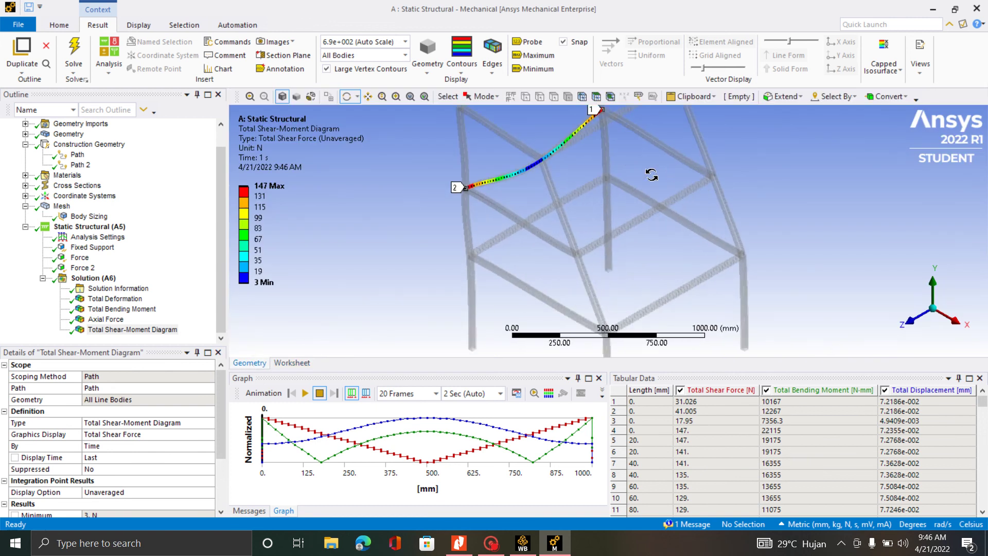
- View the Total Deformation contours on the whole frame from another side
{"action": "left_click", "coordinate": [105, 301]}
{"action": "scroll", "coordinate": [441, 240], "scroll_direction": "down", "scroll_amount": 3}
{"action": "left_click_drag", "start_coordinate": [575, 238], "coordinate": [697, 232]}
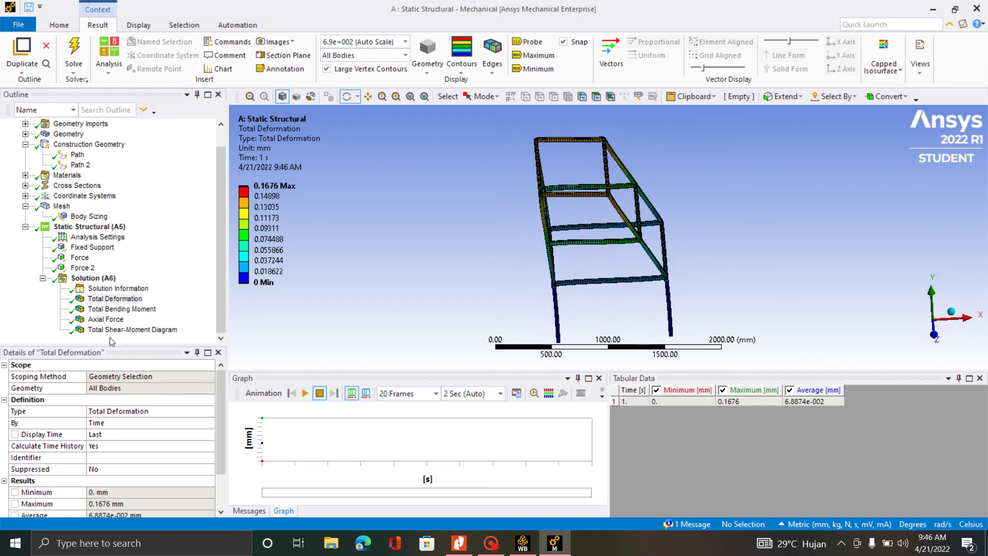
- Assign Path 2 to the Axial Force result, solve it and inspect the axial force contours along that beam
{"action": "left_click", "coordinate": [105, 319]}
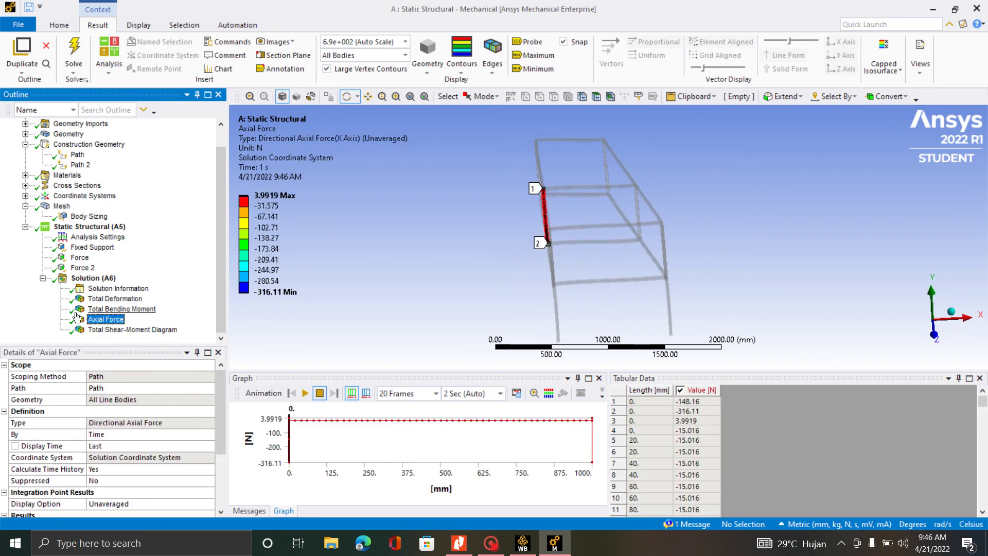
{"action": "left_click", "coordinate": [138, 388]}
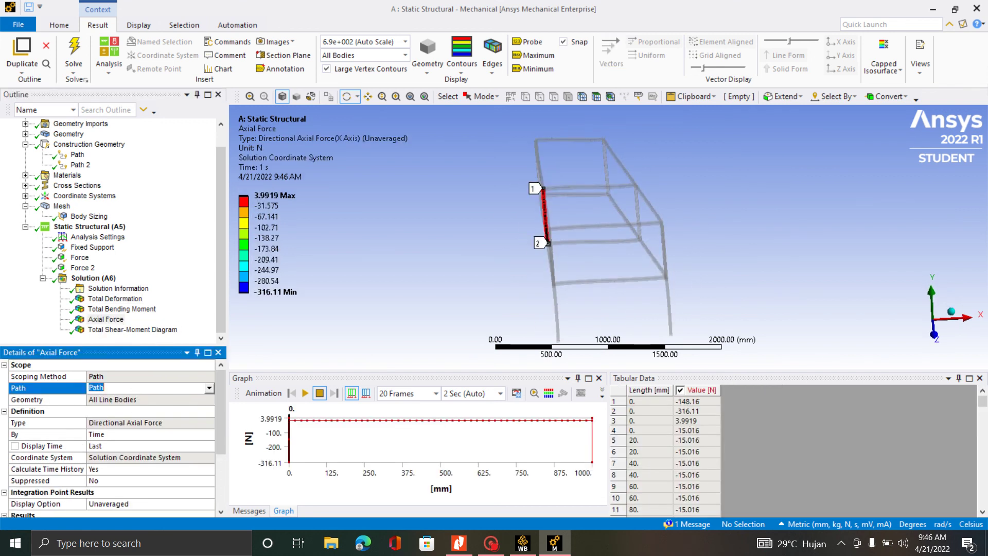
{"action": "left_click", "coordinate": [210, 388]}
{"action": "left_click", "coordinate": [128, 407]}
{"action": "left_click_drag", "start_coordinate": [715, 236], "coordinate": [638, 226]}
{"action": "left_click", "coordinate": [150, 57]}
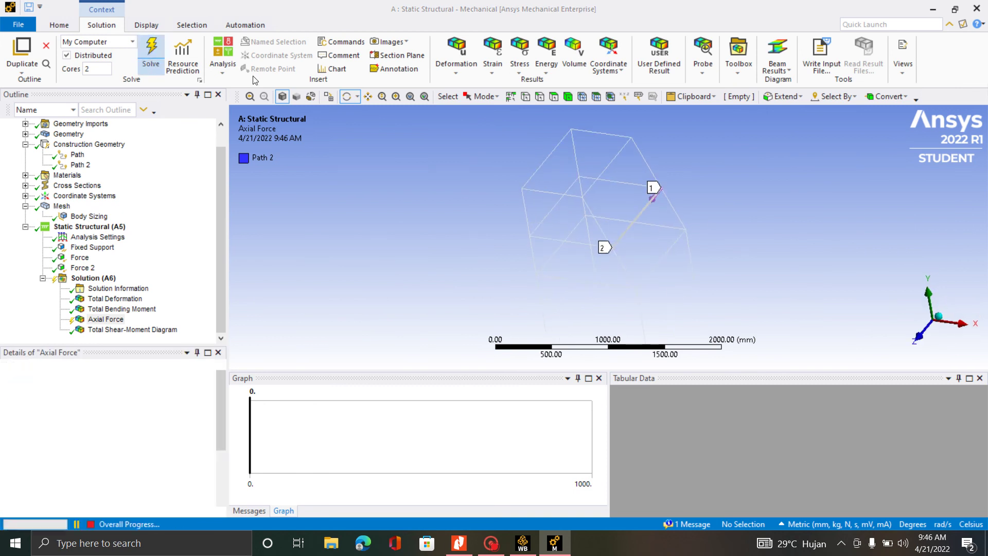
{"action": "left_click_drag", "start_coordinate": [771, 214], "coordinate": [679, 194]}
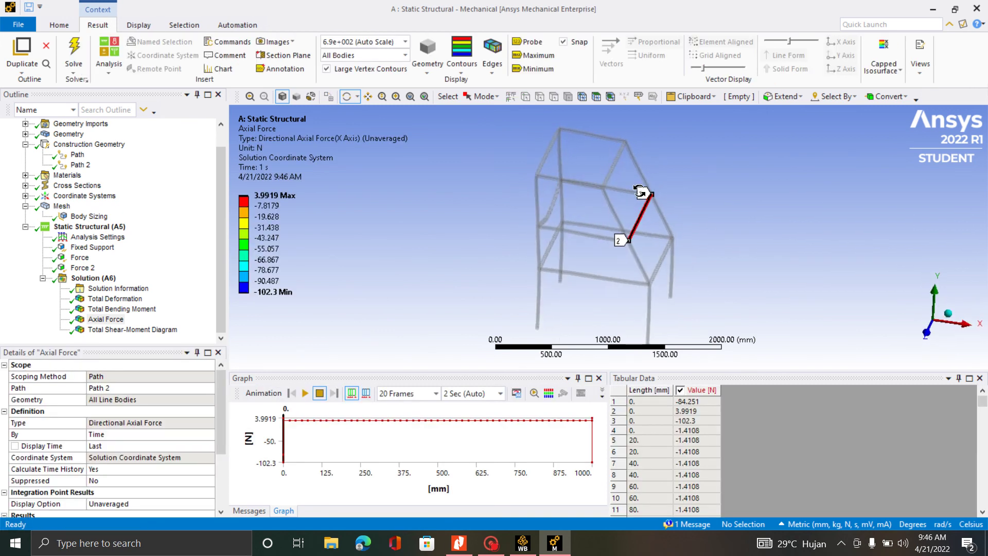
{"action": "scroll", "coordinate": [648, 226], "scroll_direction": "up", "scroll_amount": 4}
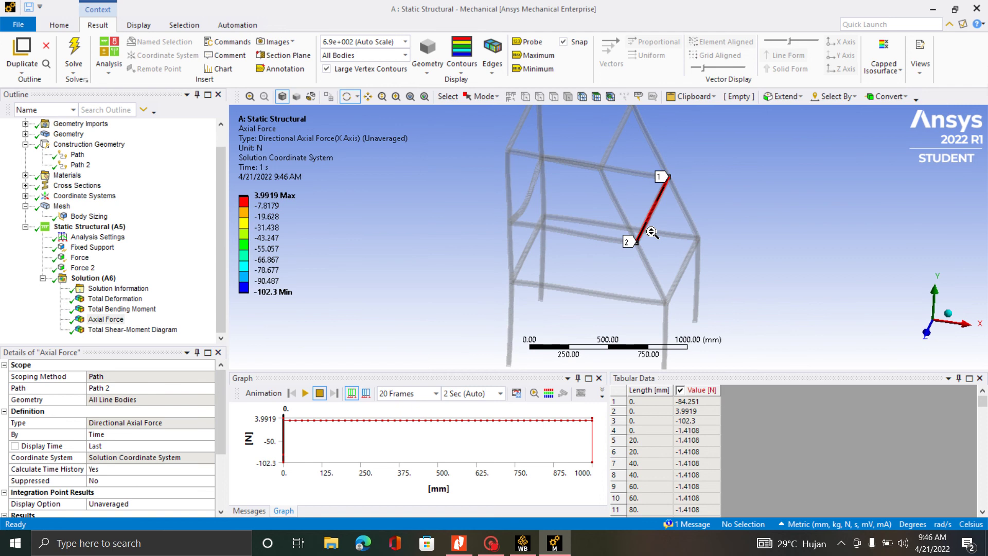
- Overlay the undeformed model on the Total Deformation result and play the deformation animation
{"action": "left_click", "coordinate": [115, 299]}
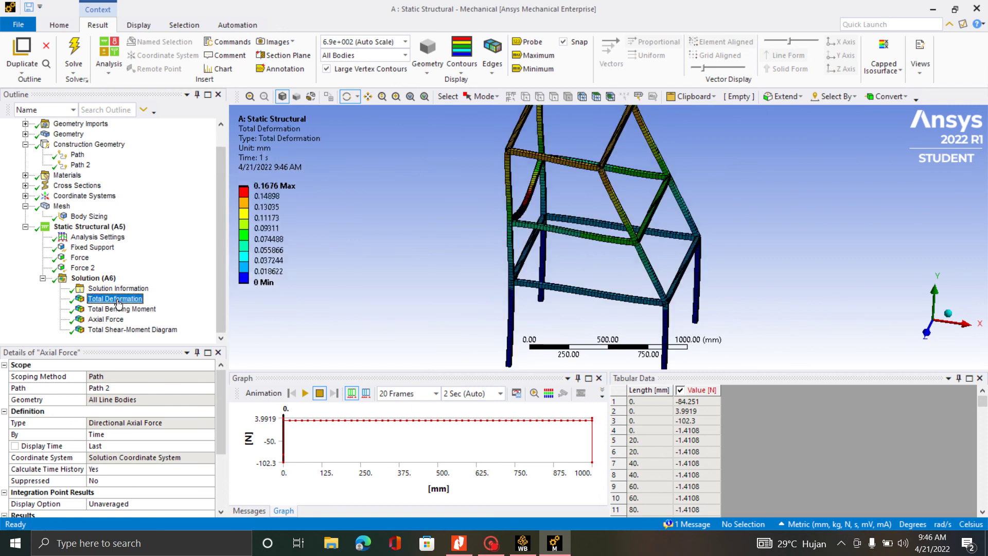
{"action": "left_click", "coordinate": [492, 59]}
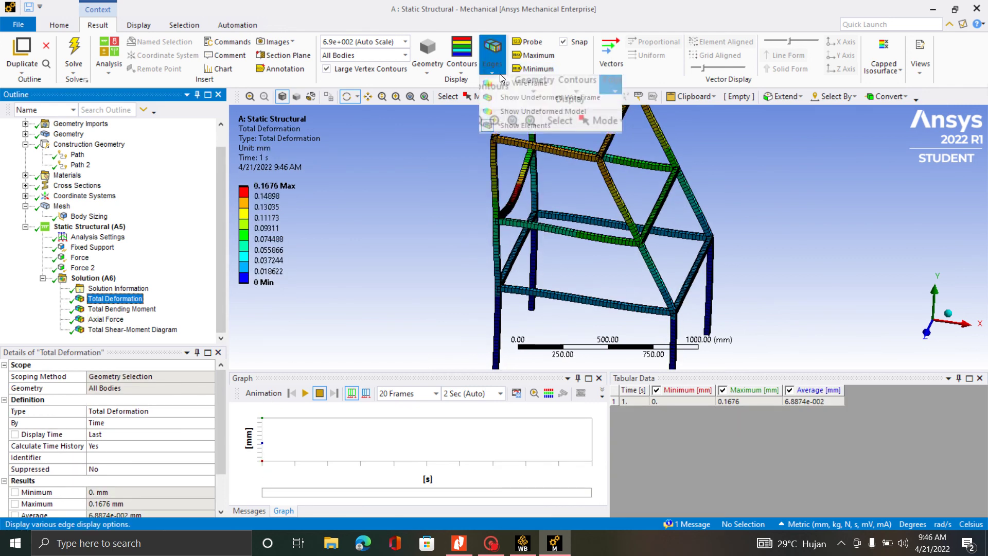
{"action": "left_click", "coordinate": [511, 106]}
{"action": "scroll", "coordinate": [528, 242], "scroll_direction": "down", "scroll_amount": 2}
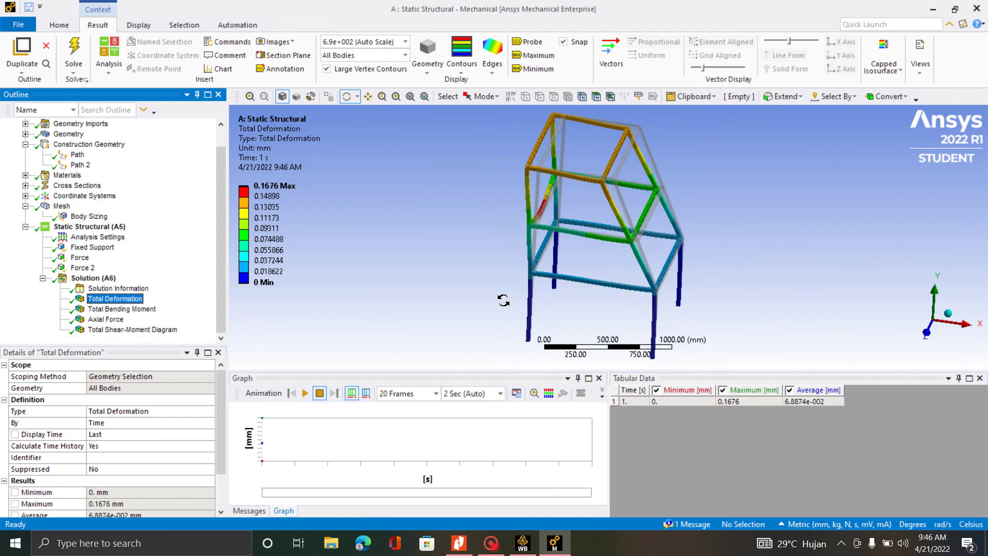
{"action": "scroll", "coordinate": [694, 190], "scroll_direction": "down", "scroll_amount": 1}
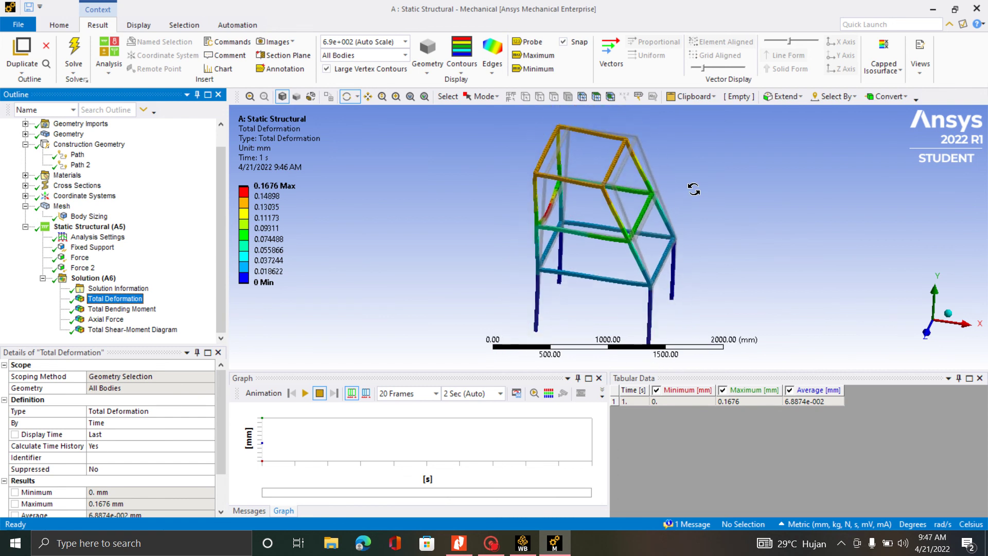
{"action": "scroll", "coordinate": [695, 190], "scroll_direction": "up", "scroll_amount": 2}
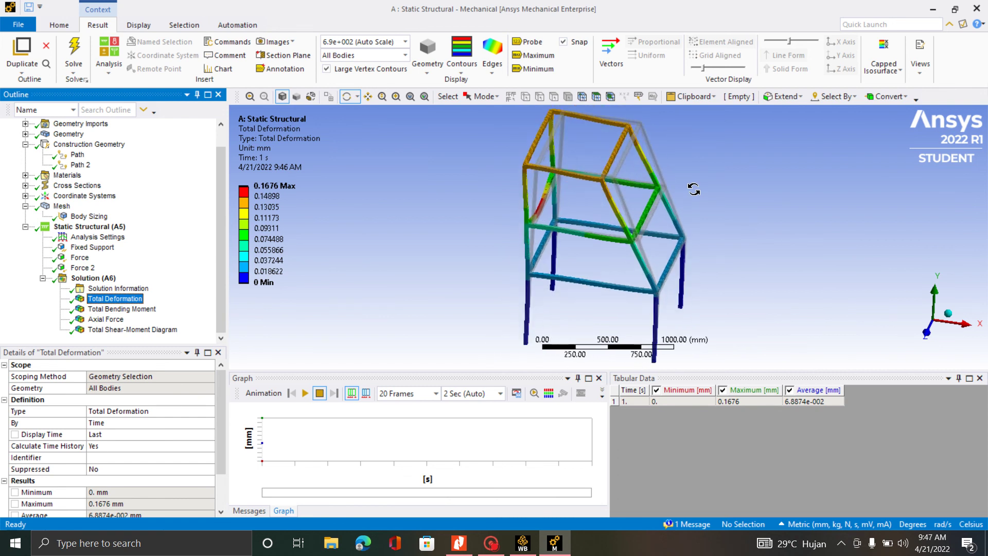
{"action": "left_click", "coordinate": [305, 393]}
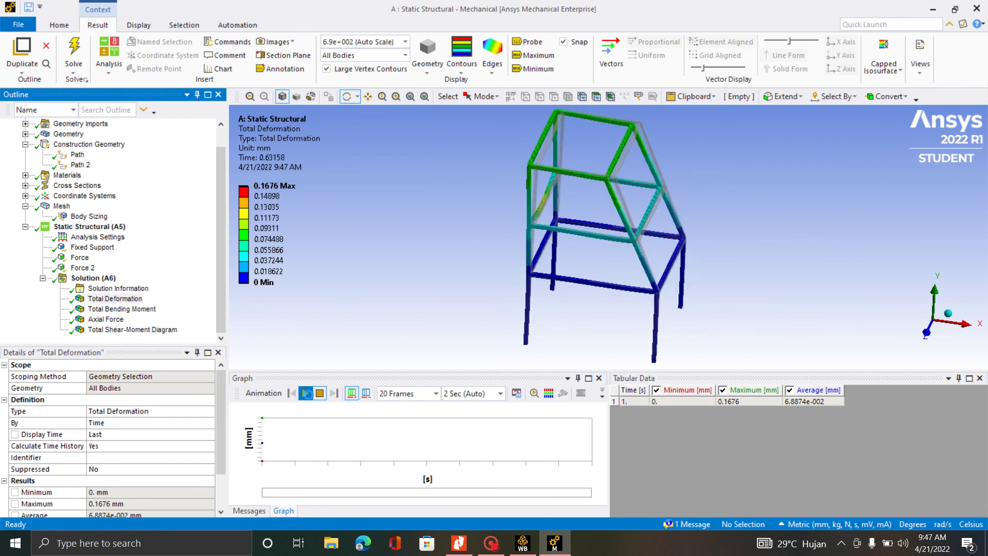